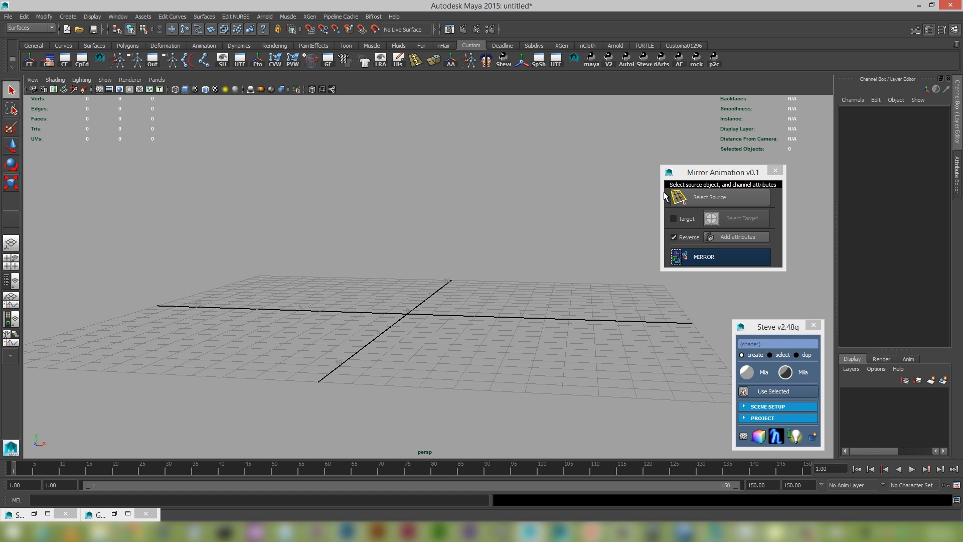
Create a polygon sphere at the centre of the grid.
{"action": "left_click_drag", "start_coordinate": [428, 296], "coordinate": [441, 333], "text": "alt"}
{"action": "right_click", "coordinate": [442, 328], "text": "shift"}
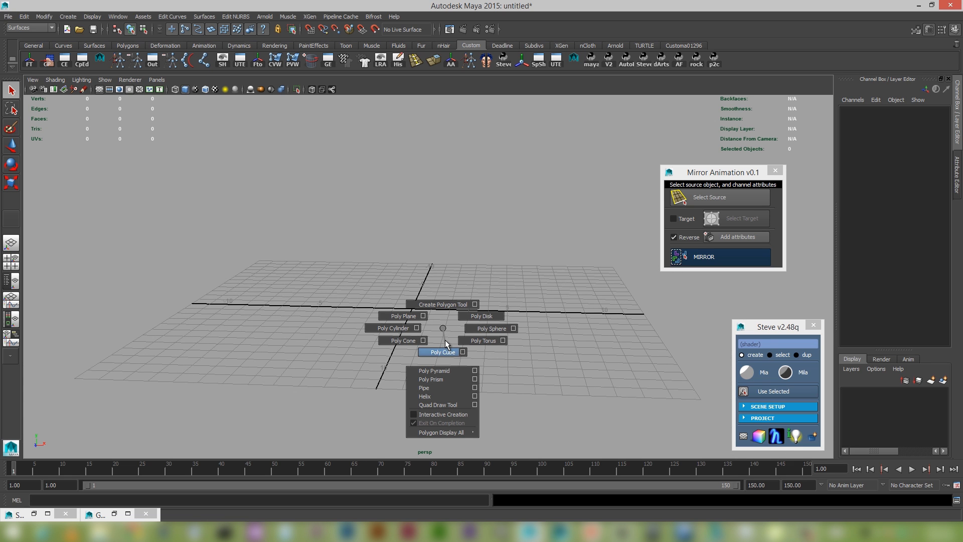
{"action": "left_click", "coordinate": [475, 329]}
{"action": "left_click_drag", "start_coordinate": [474, 330], "coordinate": [465, 367], "text": "alt"}
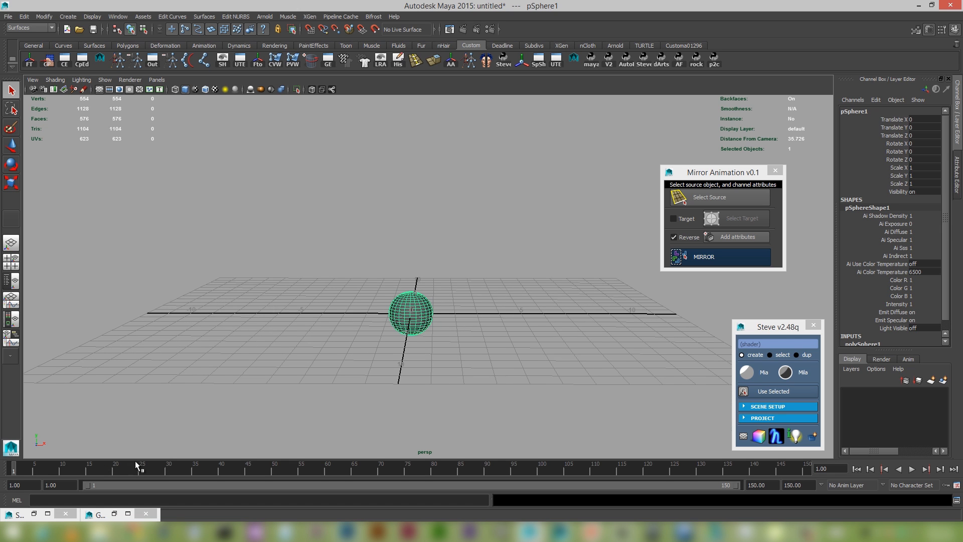
Key all the sphere's transform channels at the origin on frame 30.
{"action": "left_click_drag", "start_coordinate": [359, 348], "coordinate": [182, 441], "text": "alt"}
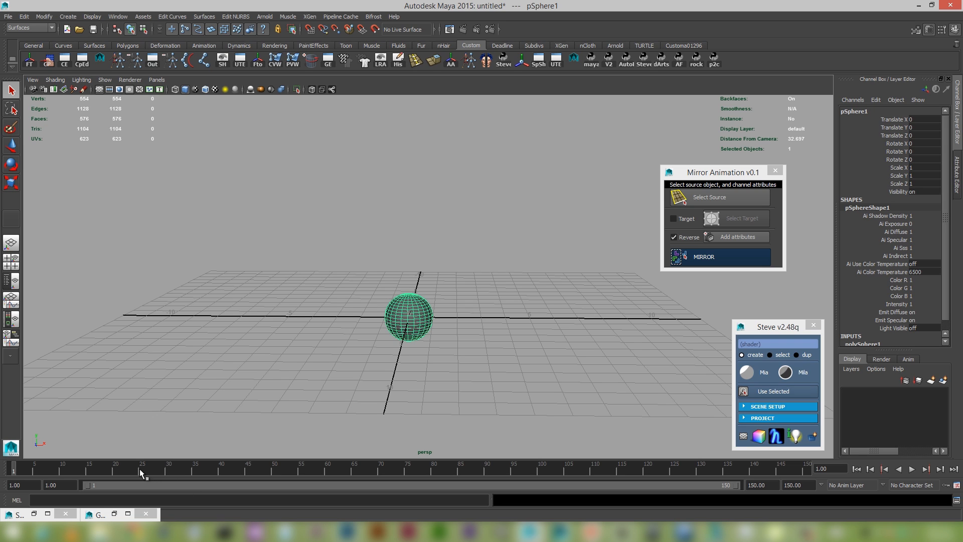
{"action": "left_click", "coordinate": [168, 470]}
{"action": "key", "text": "s"}
{"action": "left_click_drag", "start_coordinate": [453, 349], "coordinate": [445, 331], "text": "alt"}
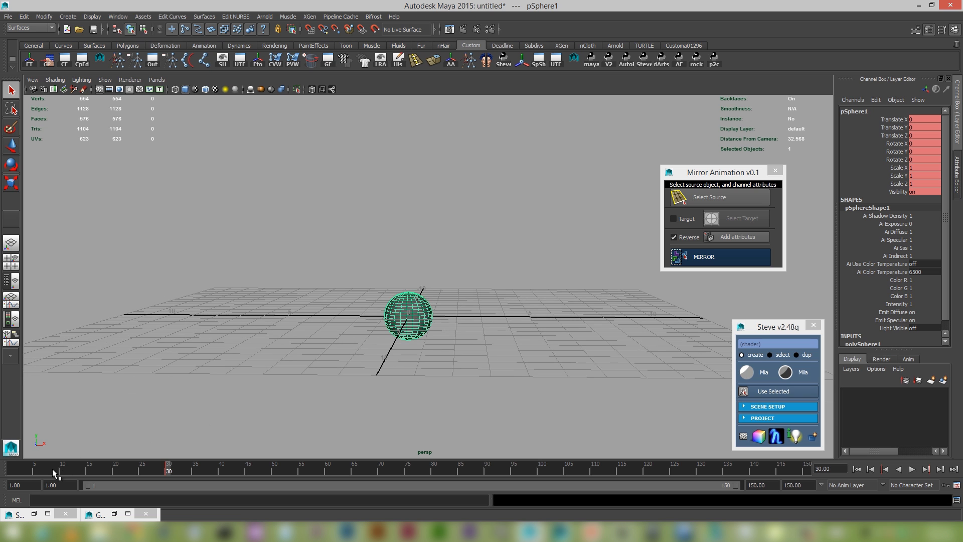
On frame 1, snap the sphere to Translate X -5, Translate Y 5 in the front view and key it.
{"action": "left_click_drag", "start_coordinate": [49, 468], "coordinate": [5, 453]}
{"action": "key", "text": "w"}
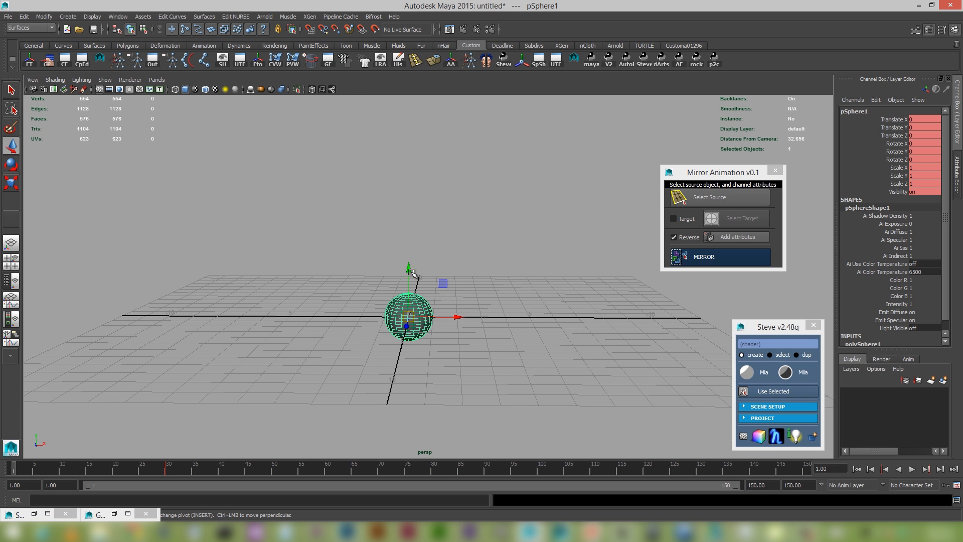
{"action": "key", "text": "space"}
{"action": "left_click_drag", "start_coordinate": [409, 271], "coordinate": [409, 299]}
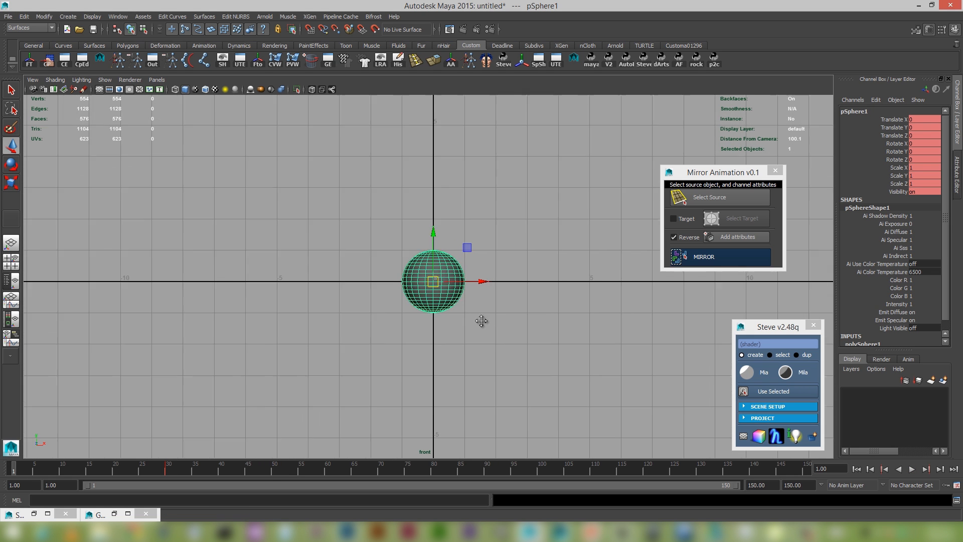
{"action": "middle_click", "coordinate": [333, 198]}
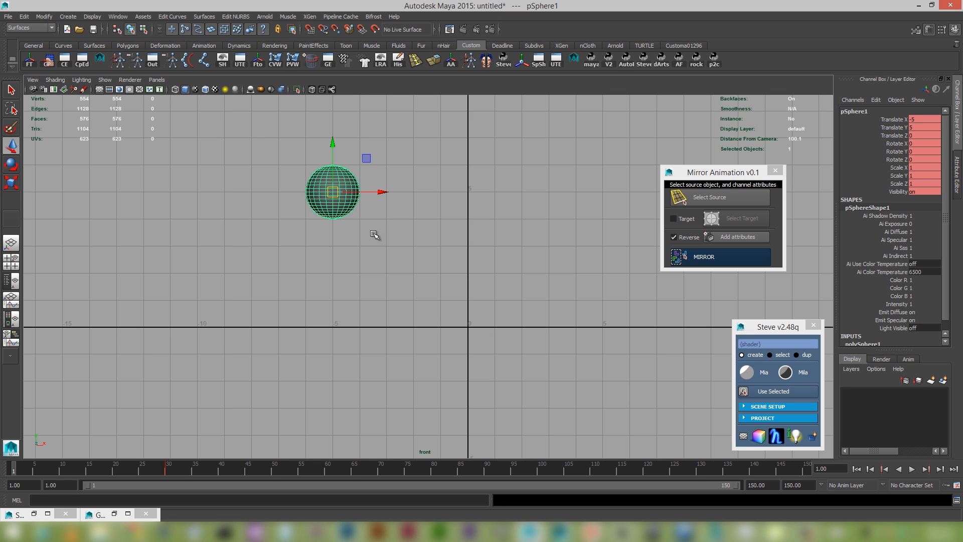
{"action": "key", "text": "s"}
Preview the sphere's animation, return to the first frame and set the playback range to end at frame 50.
{"action": "left_click", "coordinate": [911, 469]}
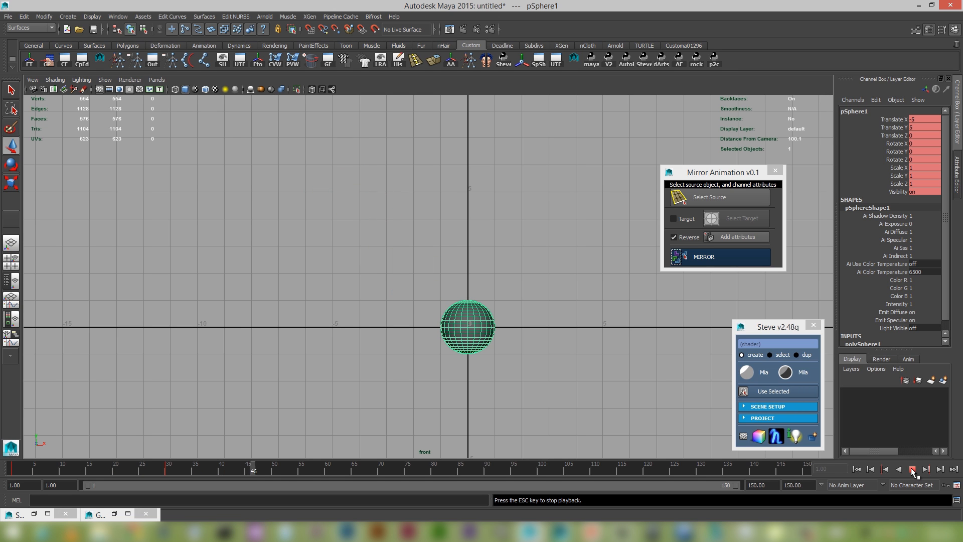
{"action": "left_click", "coordinate": [912, 469]}
{"action": "left_click", "coordinate": [858, 469]}
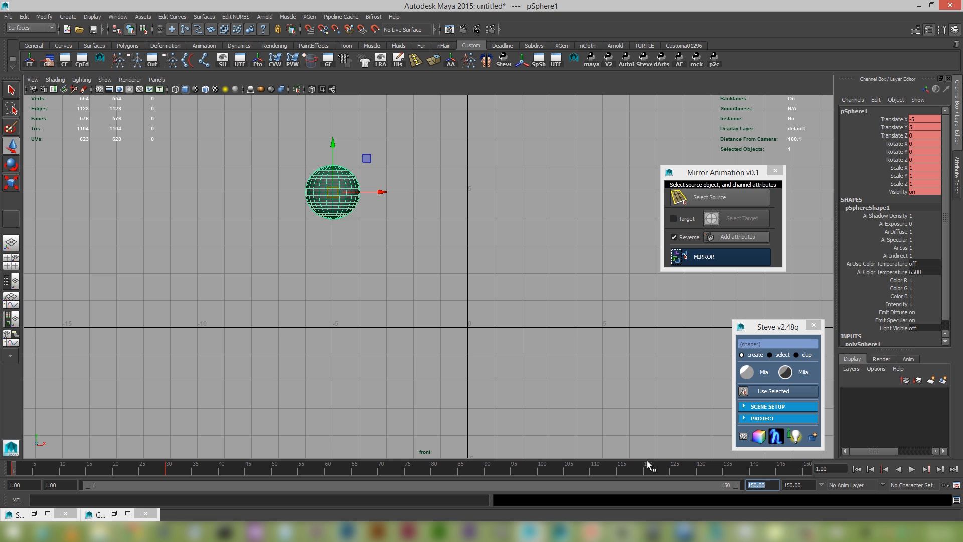
{"action": "type", "text": "50"}
{"action": "key", "text": "Return"}
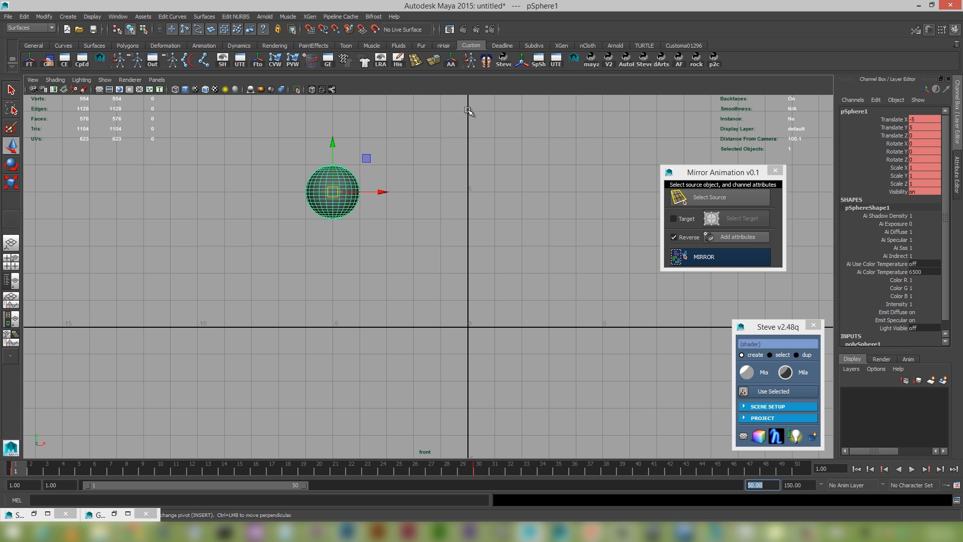
Play the sphere's animation in the perspective view and return to the first frame.
{"action": "key", "text": "space"}
{"action": "left_click_drag", "start_coordinate": [456, 215], "coordinate": [465, 159]}
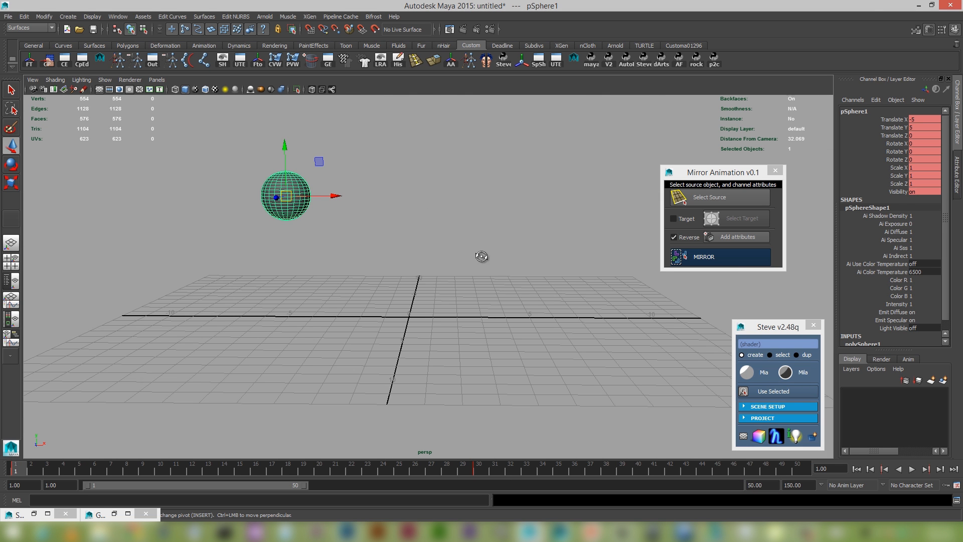
{"action": "left_click_drag", "start_coordinate": [482, 254], "coordinate": [461, 302], "text": "alt"}
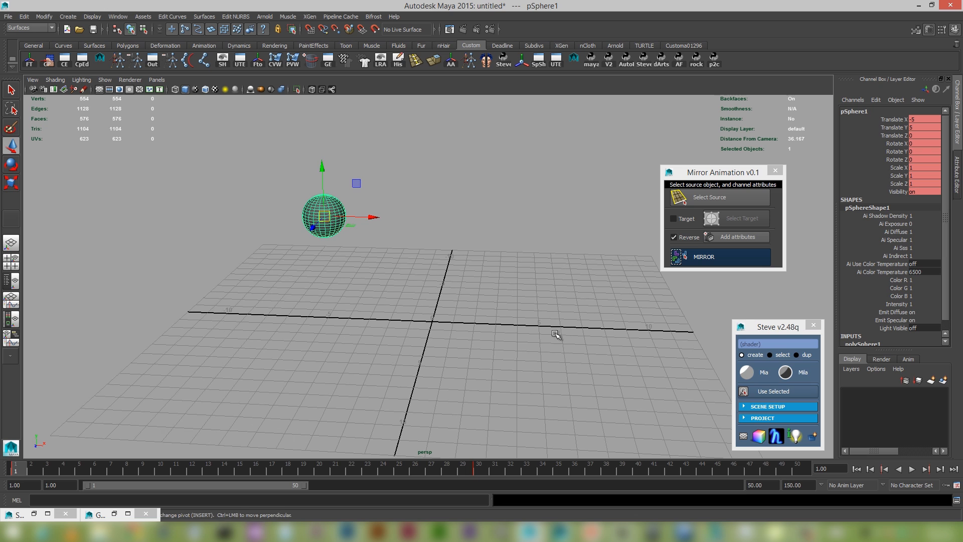
{"action": "left_click", "coordinate": [911, 468]}
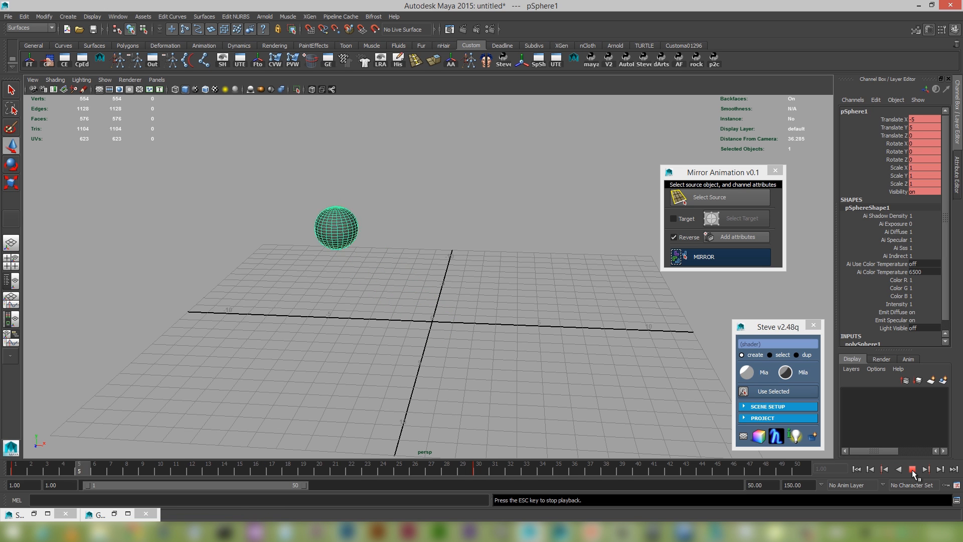
{"action": "left_click", "coordinate": [911, 468]}
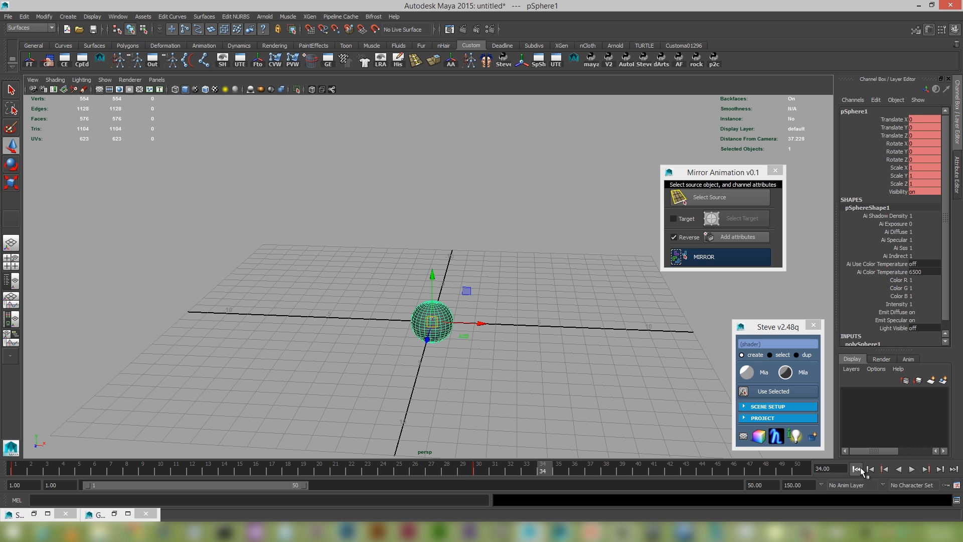
{"action": "left_click", "coordinate": [856, 469]}
Set the selected sphere as the source object in the Mirror Animation tool.
{"action": "right_click_drag", "start_coordinate": [355, 237], "coordinate": [398, 288], "text": "alt"}
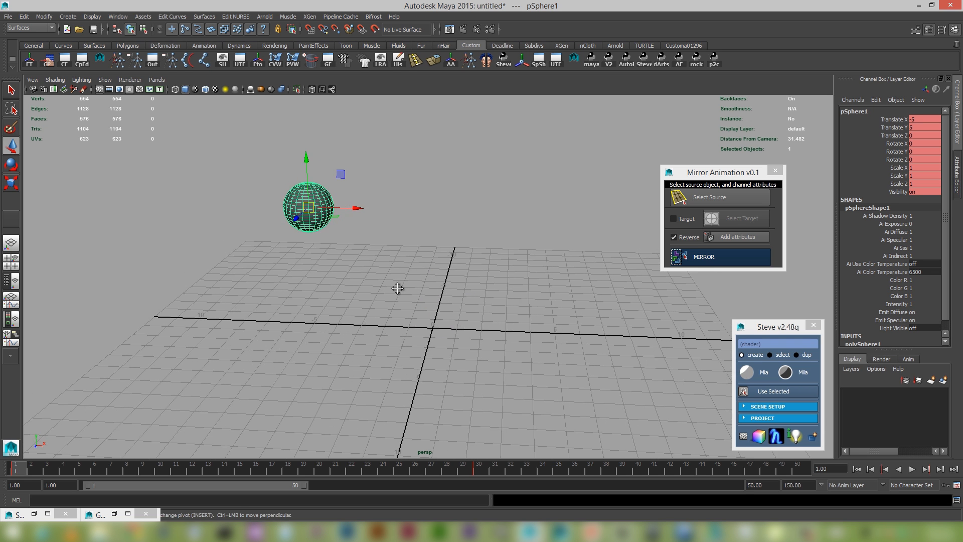
{"action": "middle_click_drag", "start_coordinate": [398, 288], "coordinate": [432, 294], "text": "alt"}
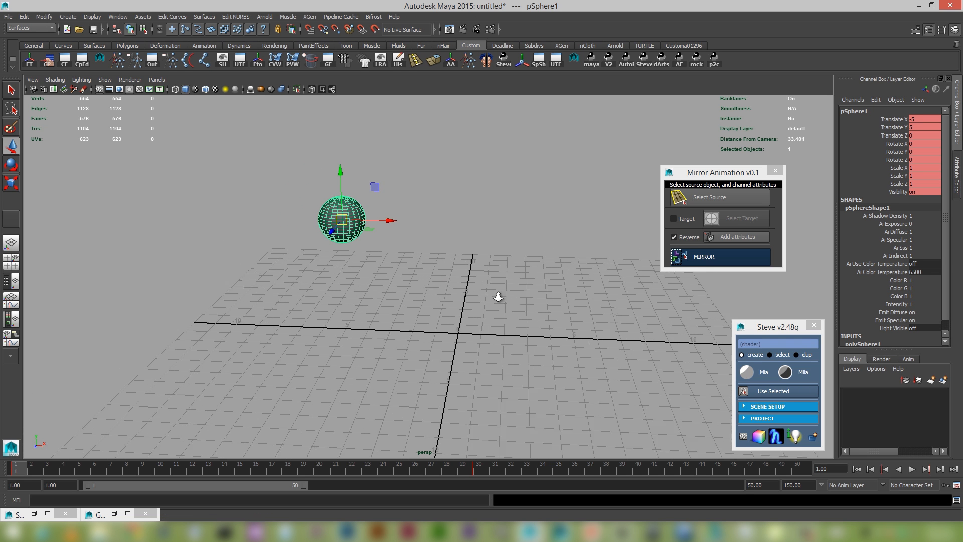
{"action": "left_click", "coordinate": [718, 198]}
Add the sphere's Translate X, Y and Z channels as attributes to reverse in Mirror Animation.
{"action": "right_click_drag", "start_coordinate": [450, 232], "coordinate": [459, 258], "text": "alt"}
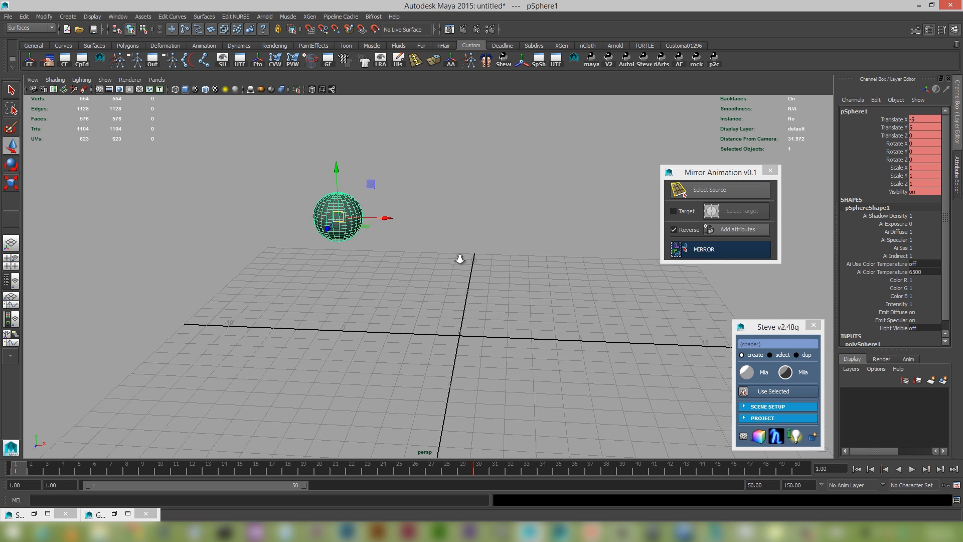
{"action": "middle_click_drag", "start_coordinate": [438, 252], "coordinate": [438, 271], "text": "alt"}
{"action": "right_click_drag", "start_coordinate": [438, 271], "coordinate": [471, 288], "text": "alt"}
{"action": "left_click_drag", "start_coordinate": [470, 288], "coordinate": [477, 278], "text": "alt"}
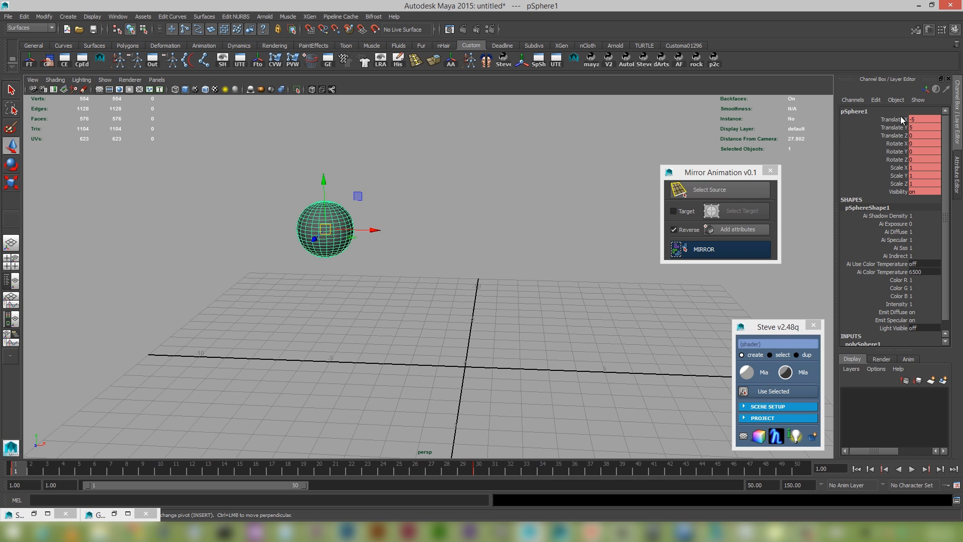
{"action": "left_click_drag", "start_coordinate": [900, 118], "coordinate": [900, 134]}
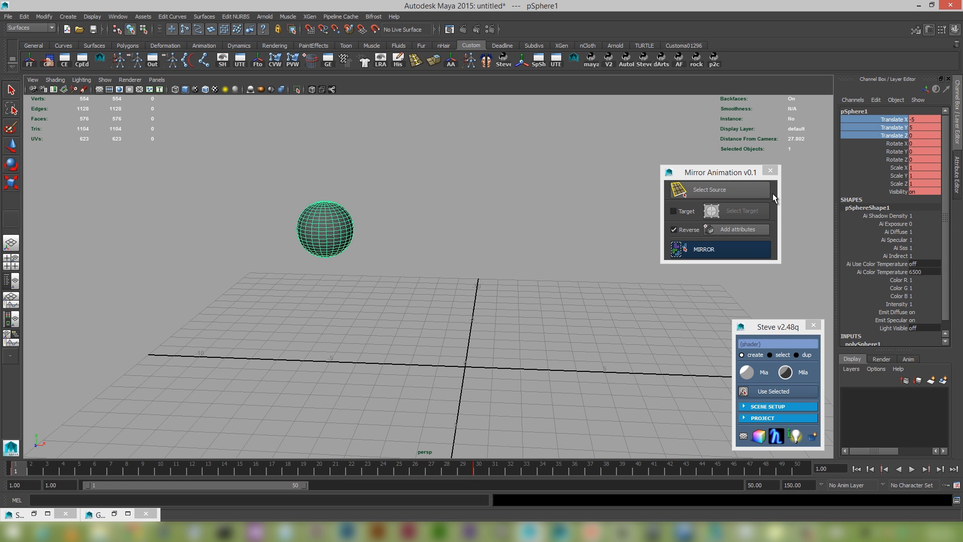
{"action": "left_click", "coordinate": [752, 229]}
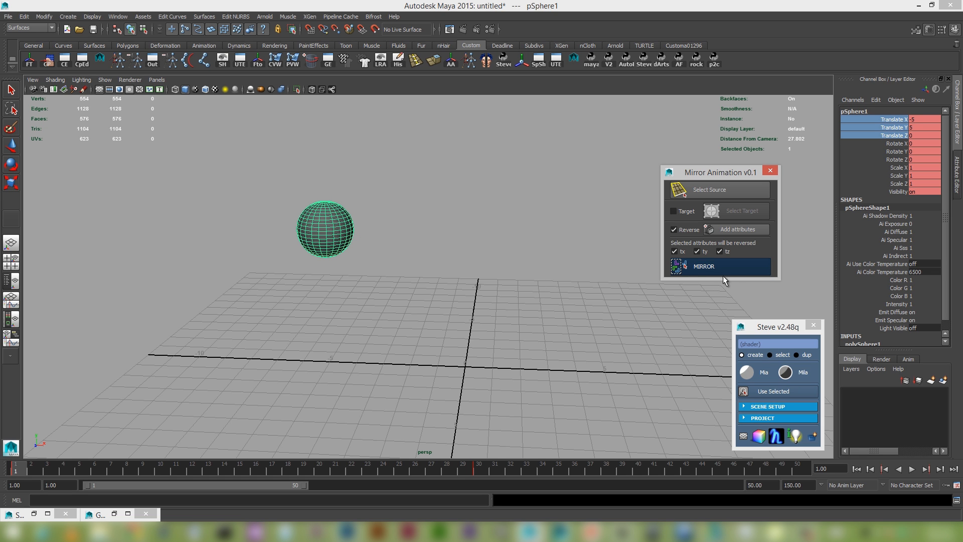
Mirror the sphere's animation with tx, ty and tz reversed and play it from the first frame.
{"action": "left_click", "coordinate": [736, 268]}
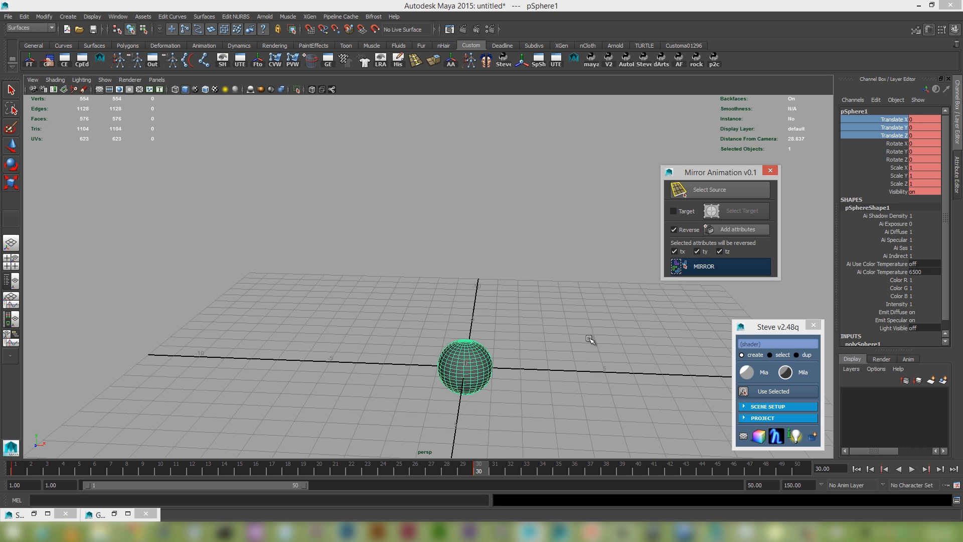
{"action": "right_click_drag", "start_coordinate": [590, 336], "coordinate": [515, 282], "text": "alt"}
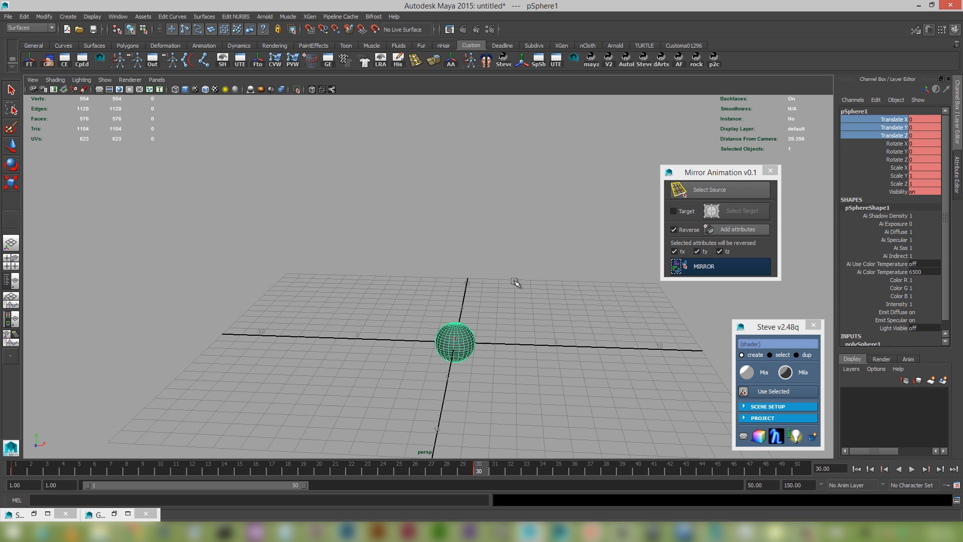
{"action": "left_click_drag", "start_coordinate": [515, 282], "coordinate": [549, 357], "text": "alt"}
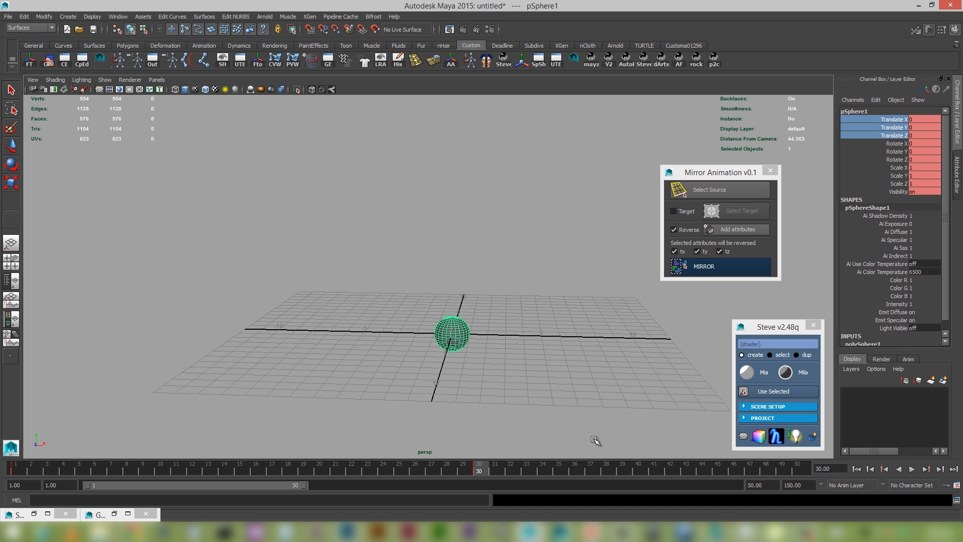
{"action": "left_click_drag", "start_coordinate": [484, 350], "coordinate": [483, 341], "text": "alt"}
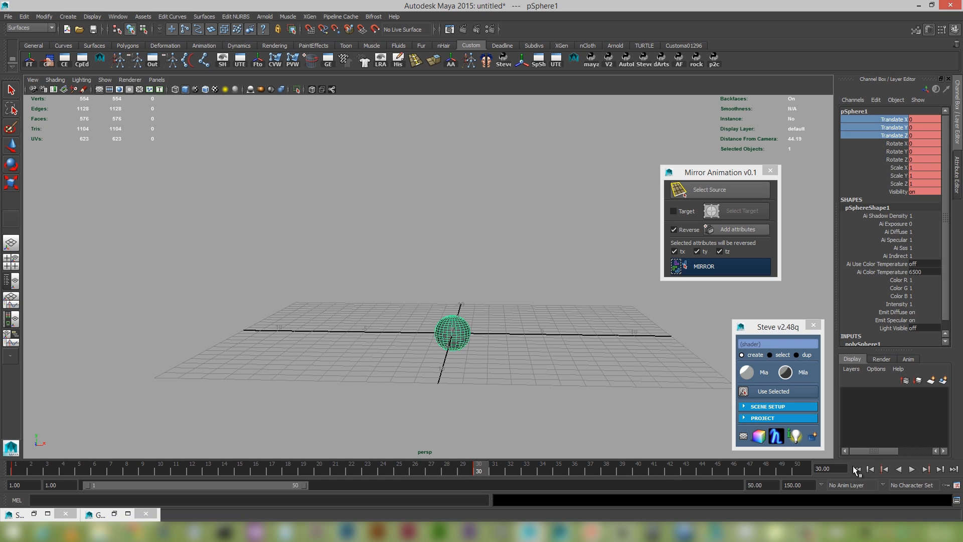
{"action": "left_click", "coordinate": [855, 469]}
{"action": "left_click", "coordinate": [911, 469]}
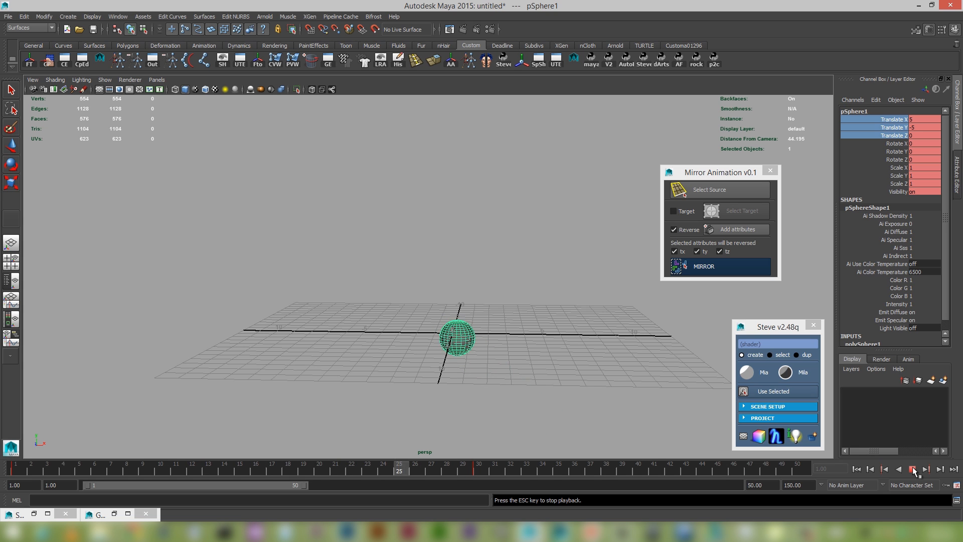
{"action": "left_click", "coordinate": [911, 469]}
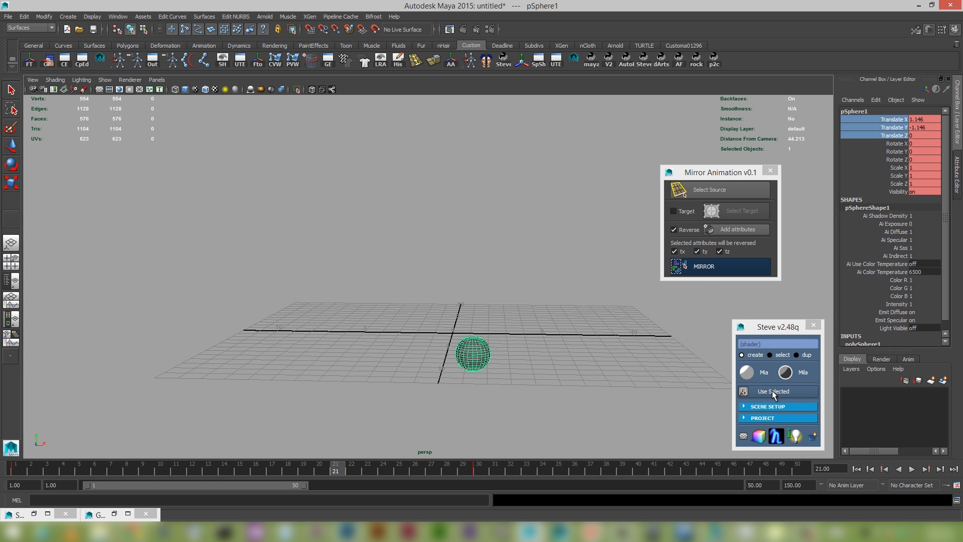
Mirror the sphere's animation again on tx, ty and tz, and scrub back to frame 22 to check the motion.
{"action": "left_click", "coordinate": [717, 267]}
{"action": "left_click", "coordinate": [439, 463]}
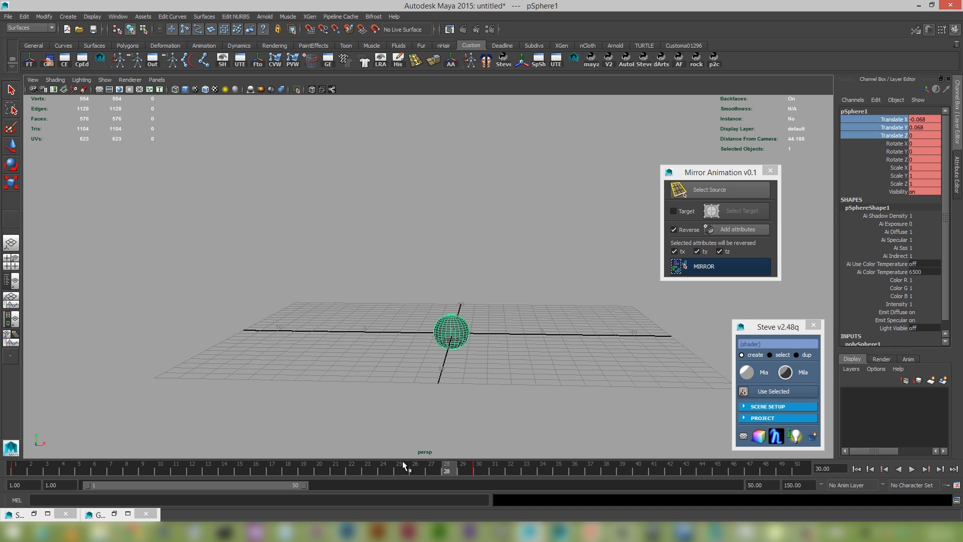
{"action": "left_click_drag", "start_coordinate": [402, 461], "coordinate": [352, 469]}
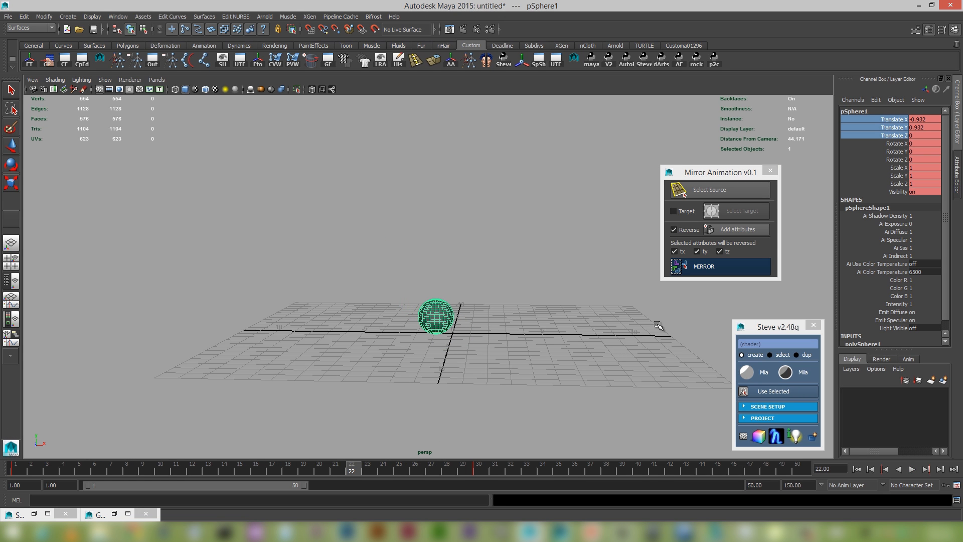
Turn off Reverse, enable only the tx attribute, mirror the sphere's animation and play it from the first frame.
{"action": "left_click", "coordinate": [682, 229]}
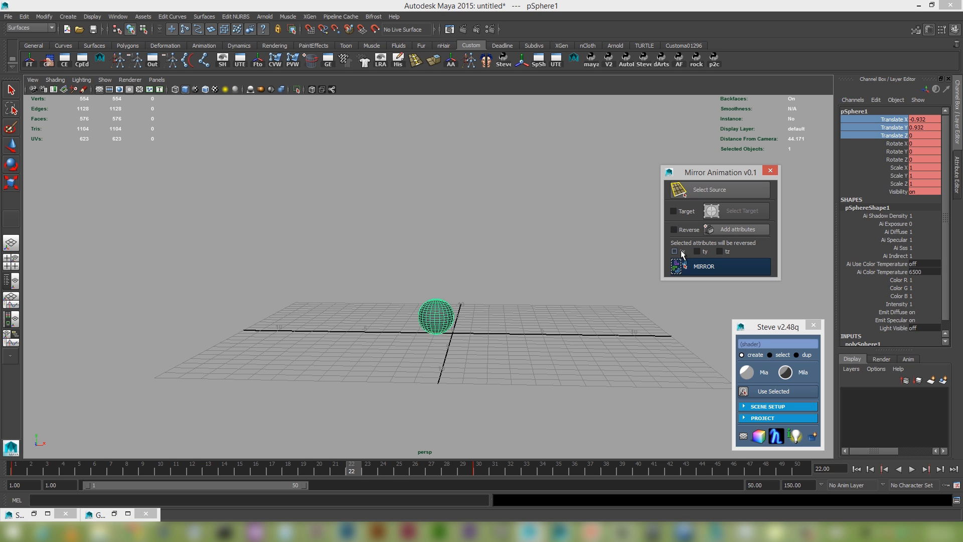
{"action": "left_click", "coordinate": [681, 250]}
{"action": "left_click", "coordinate": [725, 266]}
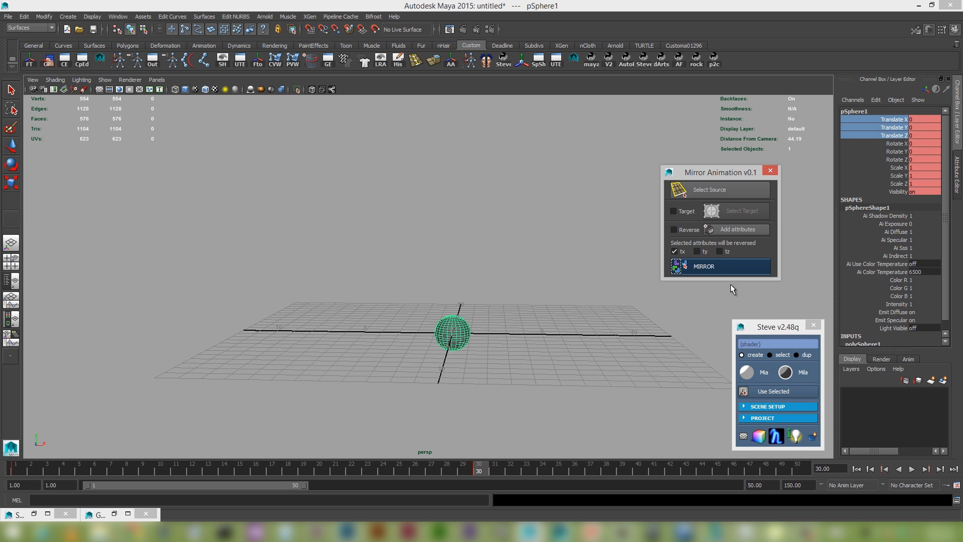
{"action": "left_click", "coordinate": [856, 468]}
{"action": "left_click", "coordinate": [911, 468]}
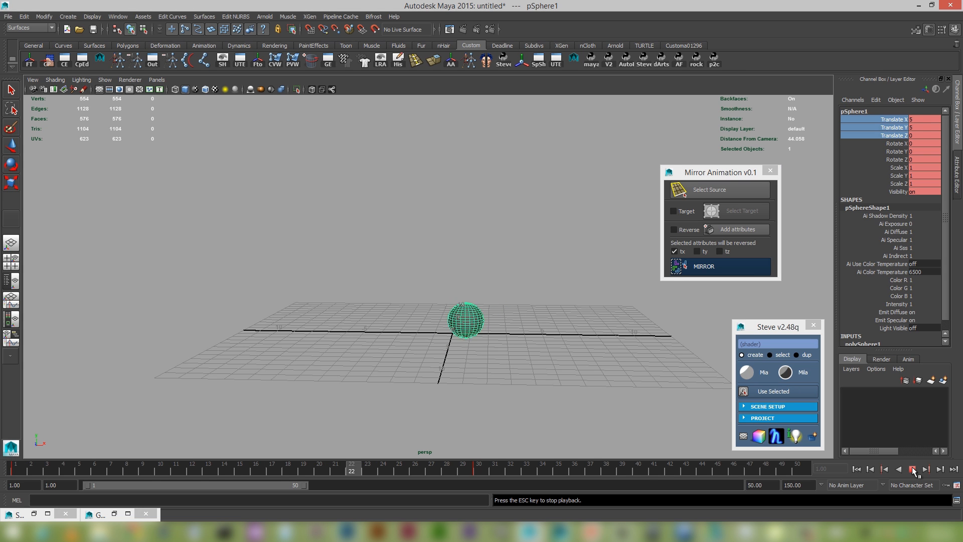
{"action": "left_click", "coordinate": [913, 469]}
Mirror the sphere's animation on tx once more, play it through and return to the first frame.
{"action": "left_click", "coordinate": [761, 271]}
{"action": "left_click", "coordinate": [857, 468]}
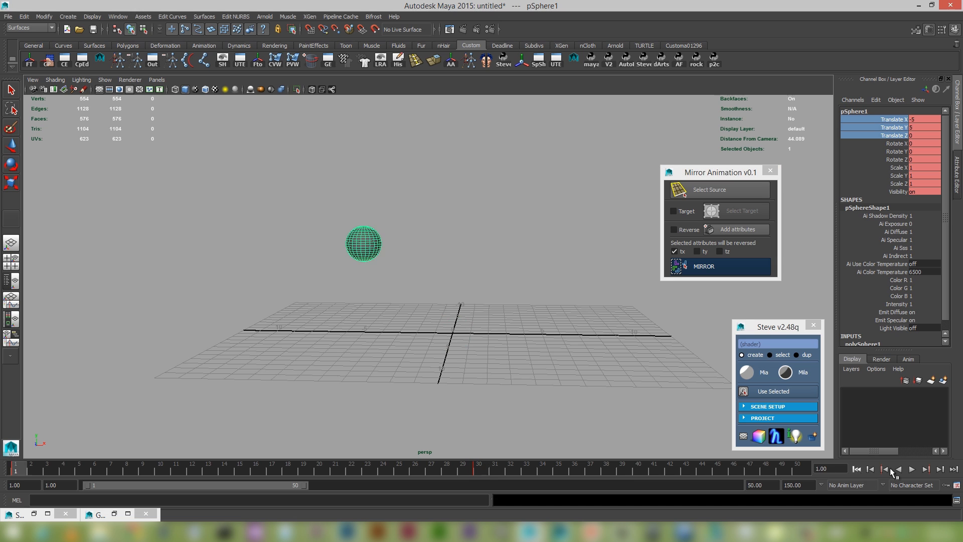
{"action": "left_click", "coordinate": [912, 468]}
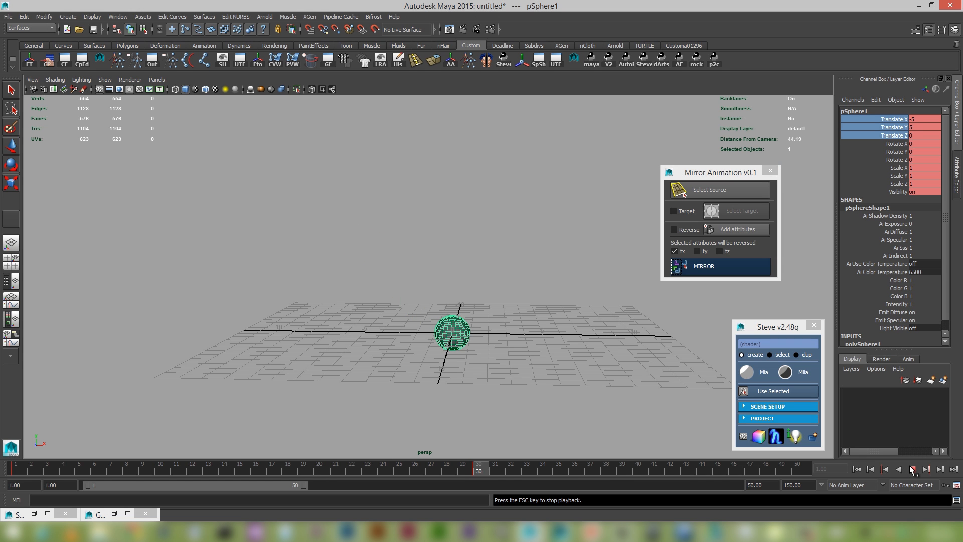
{"action": "left_click", "coordinate": [856, 468]}
Switch the reversed attribute from tx to ty, mirror the sphere's animation and play it from the first frame.
{"action": "left_click", "coordinate": [697, 251]}
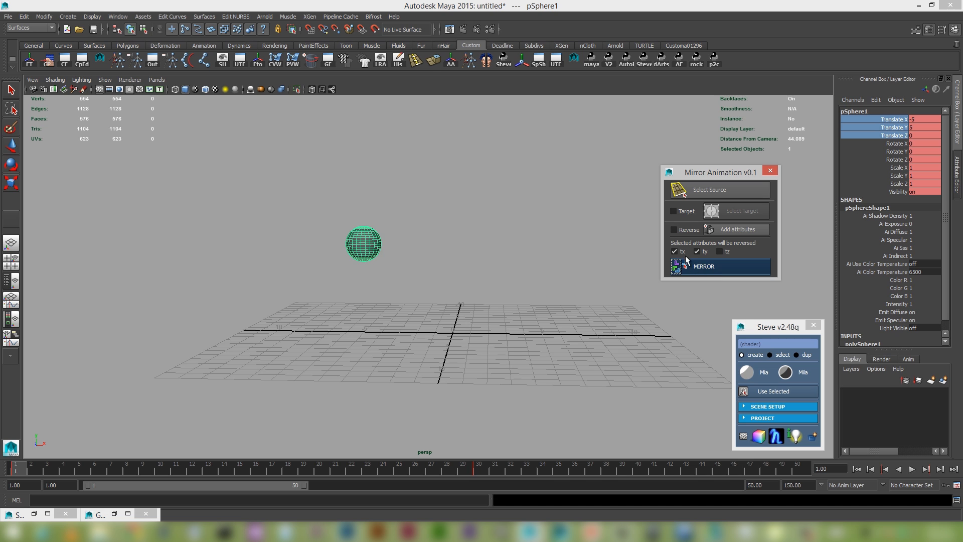
{"action": "left_click", "coordinate": [682, 252]}
{"action": "left_click", "coordinate": [716, 265]}
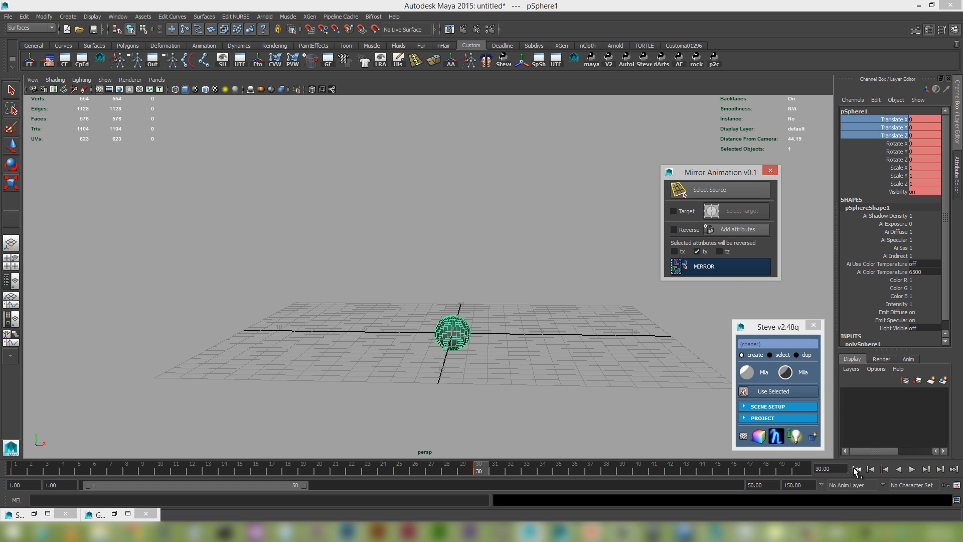
{"action": "left_click", "coordinate": [856, 469]}
{"action": "left_click", "coordinate": [911, 469]}
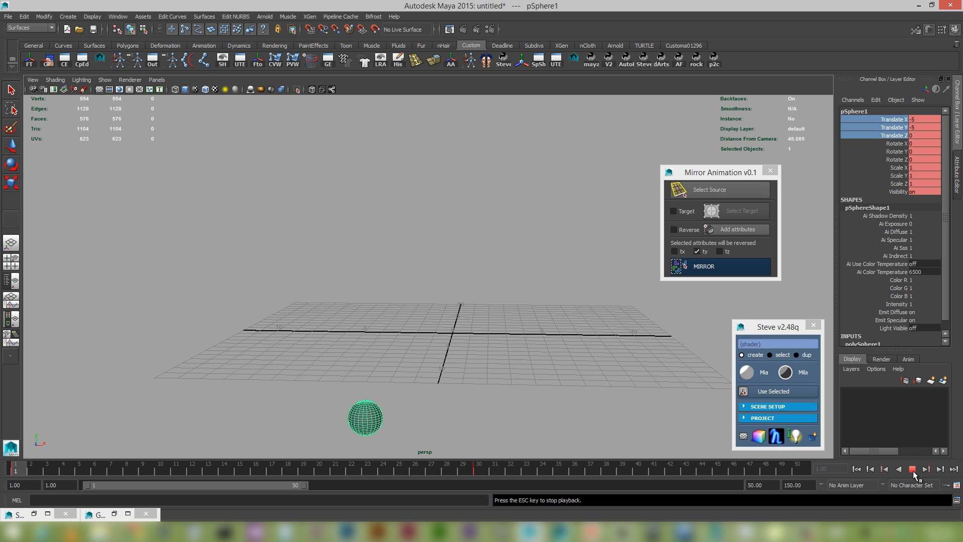
Return to the first frame and replay the sphere's animation mirrored on ty.
{"action": "left_click", "coordinate": [912, 469]}
{"action": "left_click", "coordinate": [856, 469]}
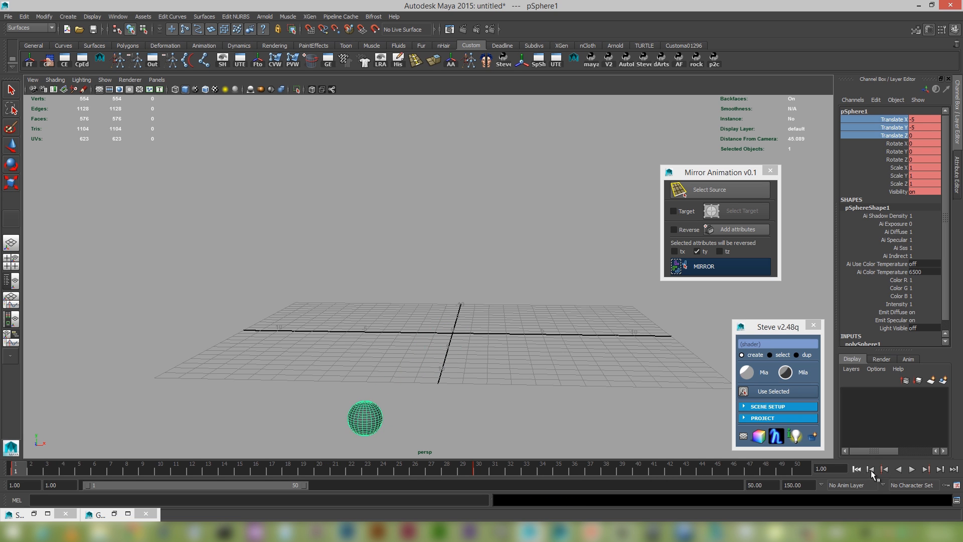
{"action": "left_click", "coordinate": [912, 468]}
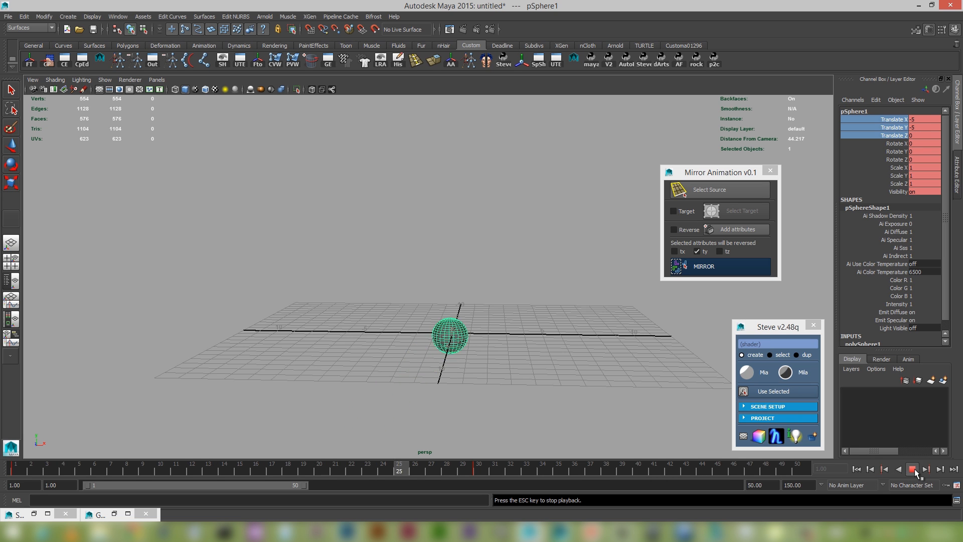
{"action": "left_click", "coordinate": [912, 468]}
{"action": "left_click_drag", "start_coordinate": [489, 371], "coordinate": [485, 355], "text": "alt"}
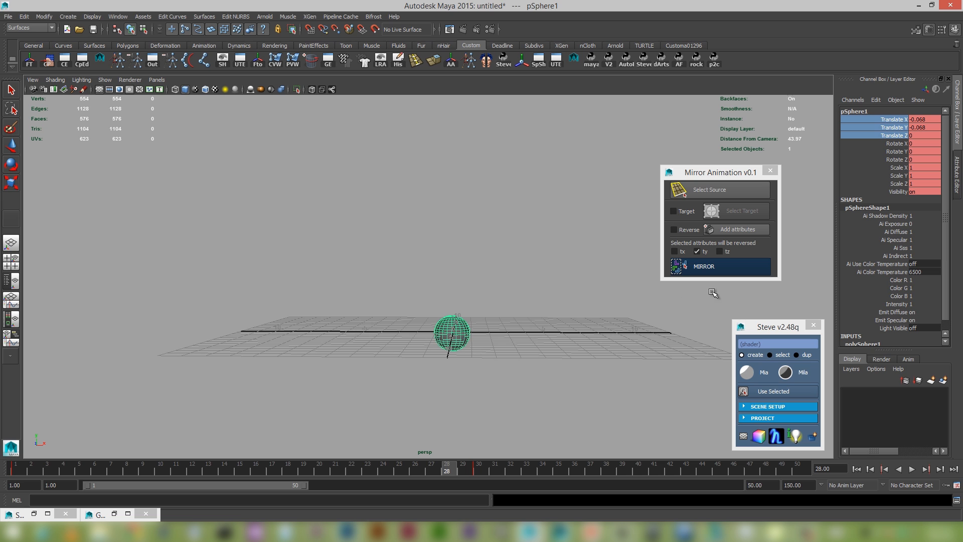
Mirror the sphere's animation on ty once more and play it from the first frame.
{"action": "left_click", "coordinate": [705, 269]}
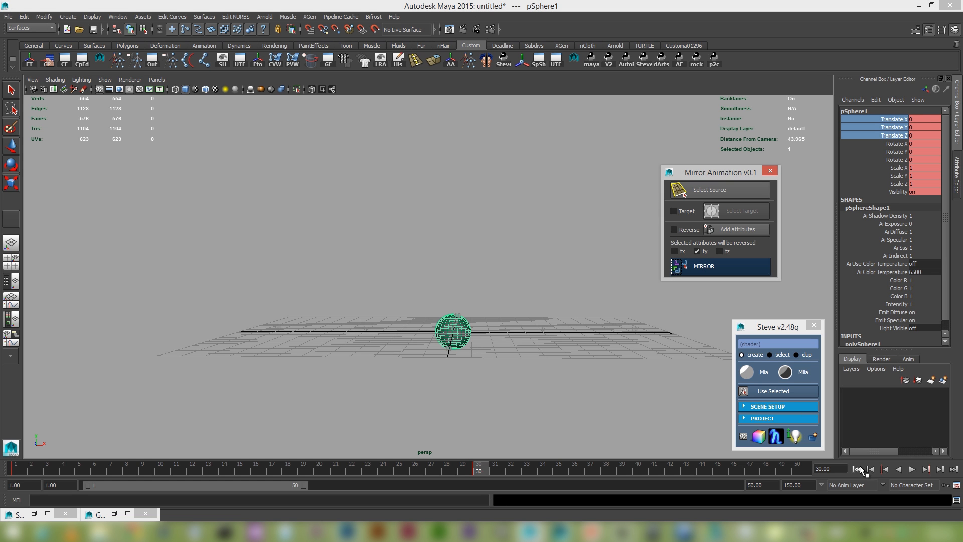
{"action": "left_click", "coordinate": [859, 468]}
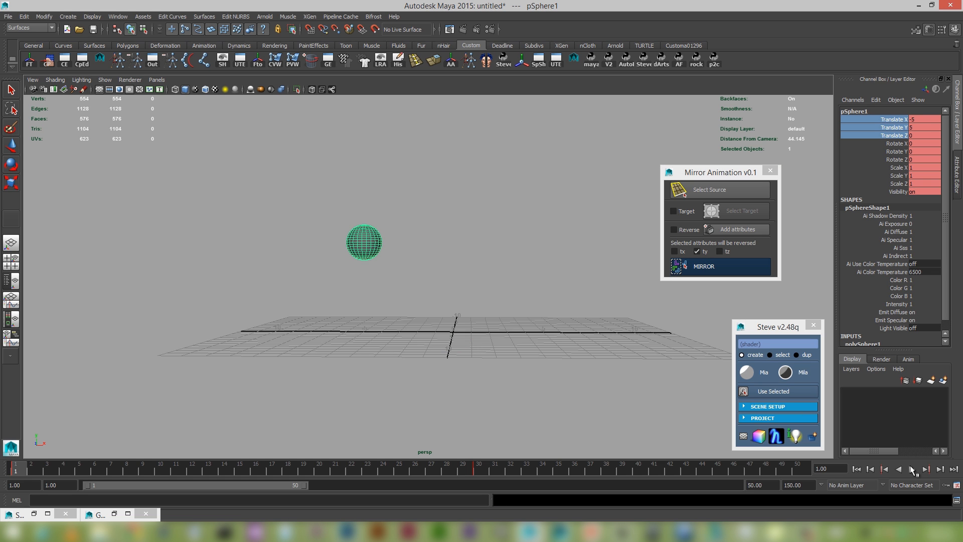
{"action": "left_click", "coordinate": [912, 469]}
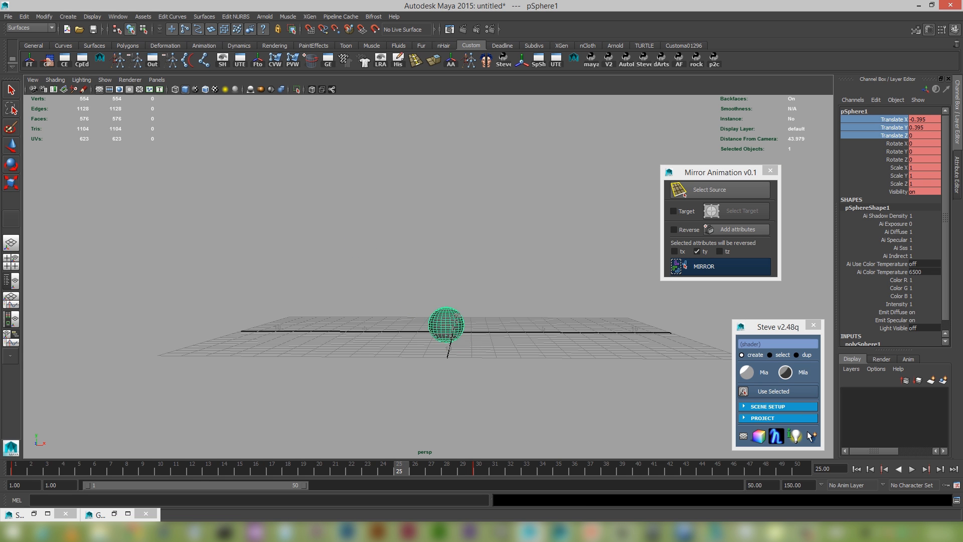
{"action": "left_click_drag", "start_coordinate": [521, 308], "coordinate": [461, 289], "text": "alt"}
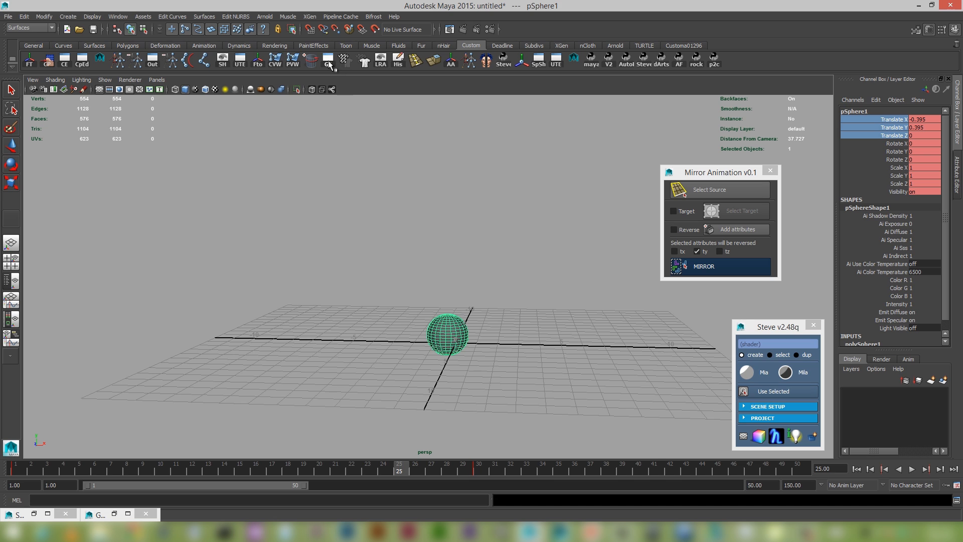
In the Graph Editor, steepen the tangent of the first Translate X key so the curve overshoots zero before its last key.
{"action": "left_click", "coordinate": [329, 64]}
{"action": "scroll", "coordinate": [264, 379], "scroll_direction": "down", "scroll_amount": 5}
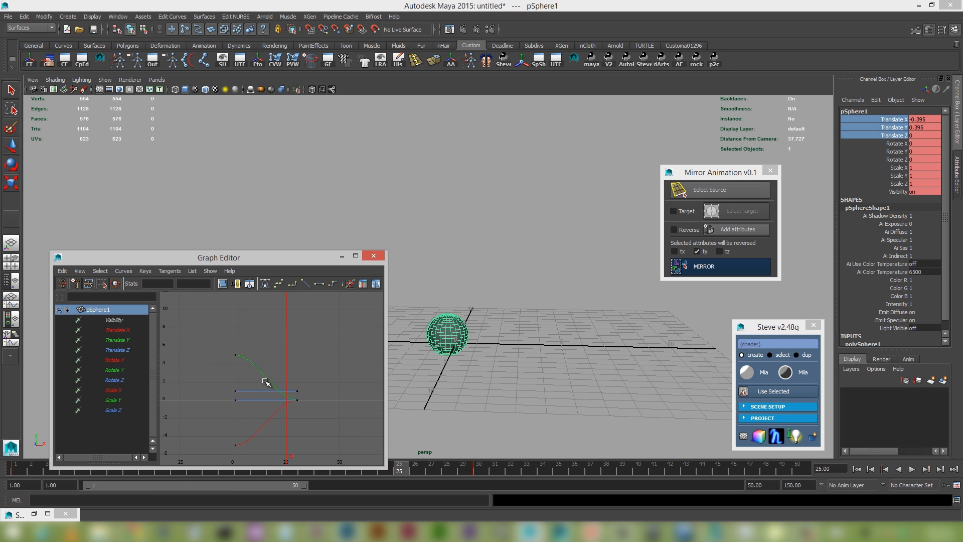
{"action": "middle_click_drag", "start_coordinate": [260, 382], "coordinate": [297, 401], "text": "alt"}
{"action": "scroll", "coordinate": [237, 337], "scroll_direction": "up", "scroll_amount": 6}
{"action": "scroll", "coordinate": [291, 380], "scroll_direction": "down", "scroll_amount": 5}
{"action": "scroll", "coordinate": [282, 400], "scroll_direction": "up", "scroll_amount": 4}
{"action": "left_click_drag", "start_coordinate": [277, 440], "coordinate": [277, 441]}
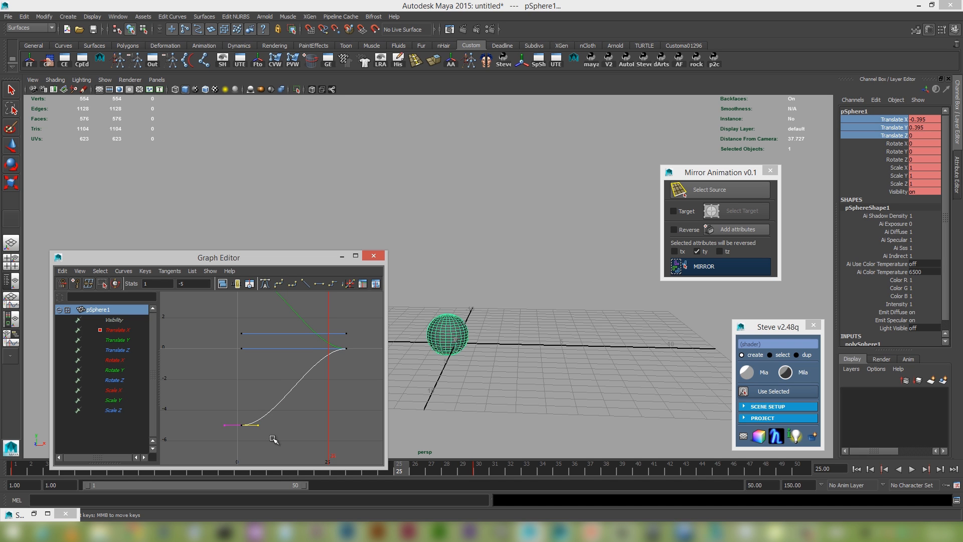
{"action": "middle_click_drag", "start_coordinate": [288, 439], "coordinate": [285, 391]}
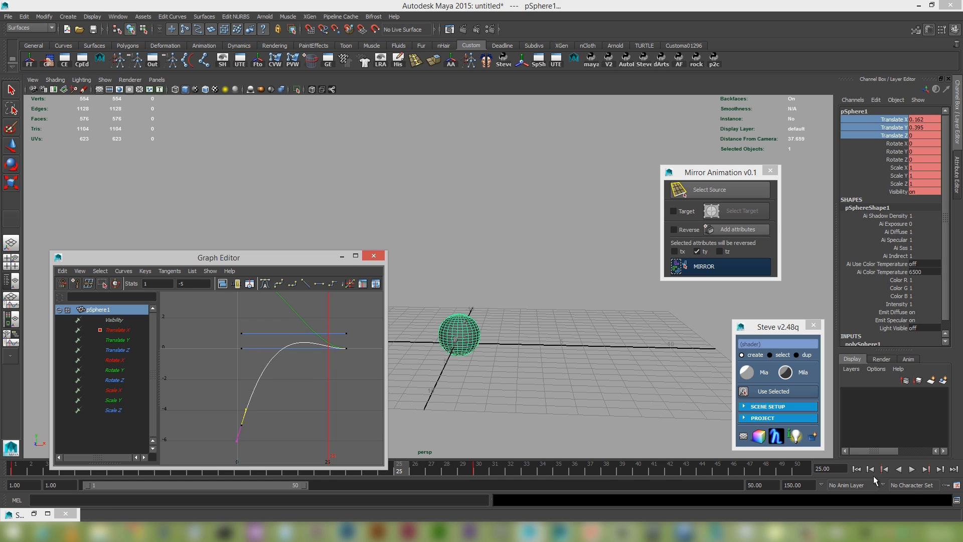
Minimize the Graph Editor and play the sphere's reshaped animation from the first frame.
{"action": "left_click", "coordinate": [856, 469]}
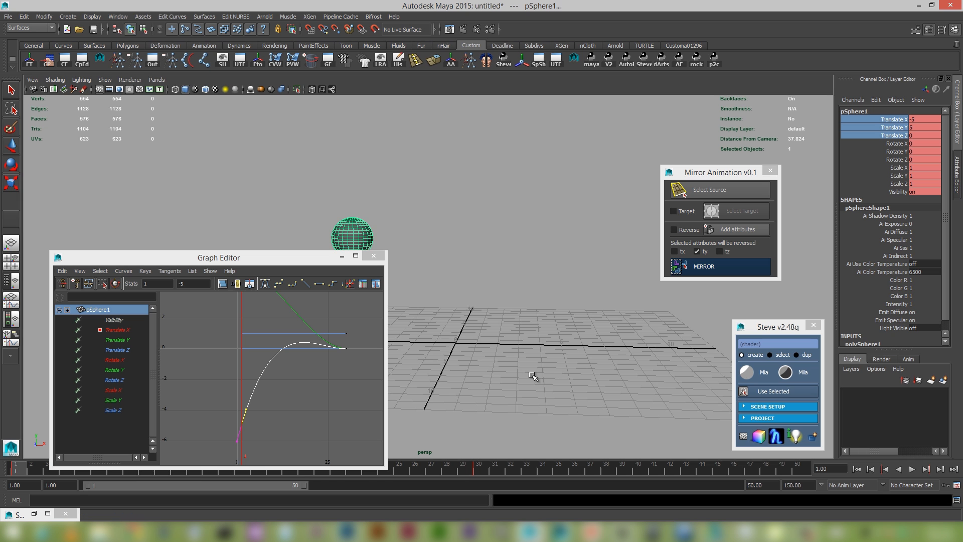
{"action": "left_click_drag", "start_coordinate": [533, 376], "coordinate": [580, 378], "text": "alt"}
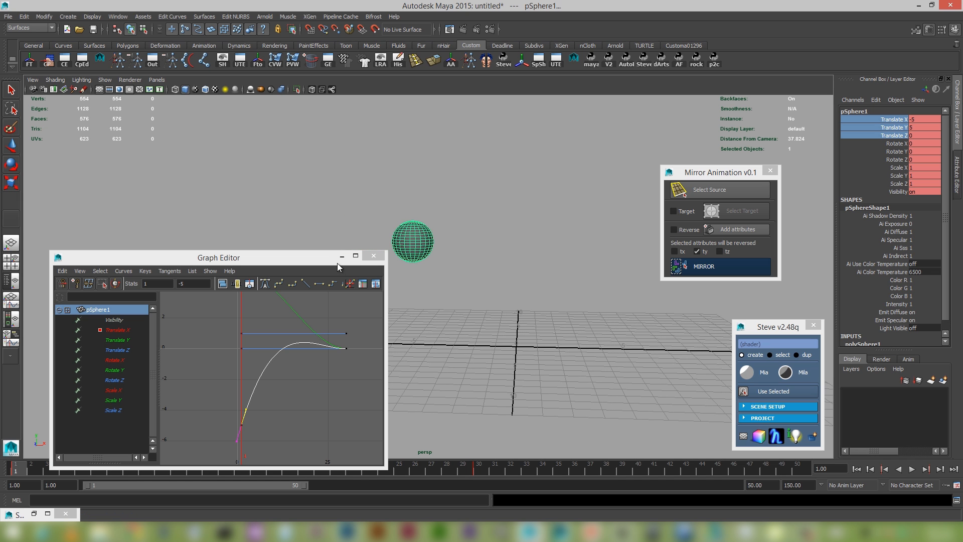
{"action": "left_click", "coordinate": [341, 256]}
{"action": "left_click_drag", "start_coordinate": [415, 309], "coordinate": [501, 381], "text": "alt"}
{"action": "left_click", "coordinate": [911, 469]}
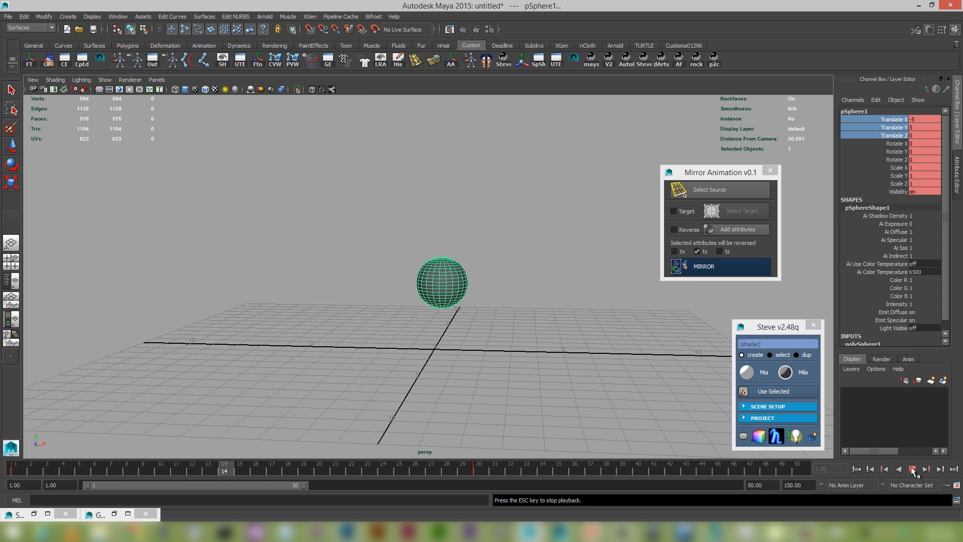
{"action": "left_click", "coordinate": [911, 468]}
Switch the reversed attribute from ty to tx, mirror the sphere's animation and play it from the first frame.
{"action": "left_click", "coordinate": [703, 250]}
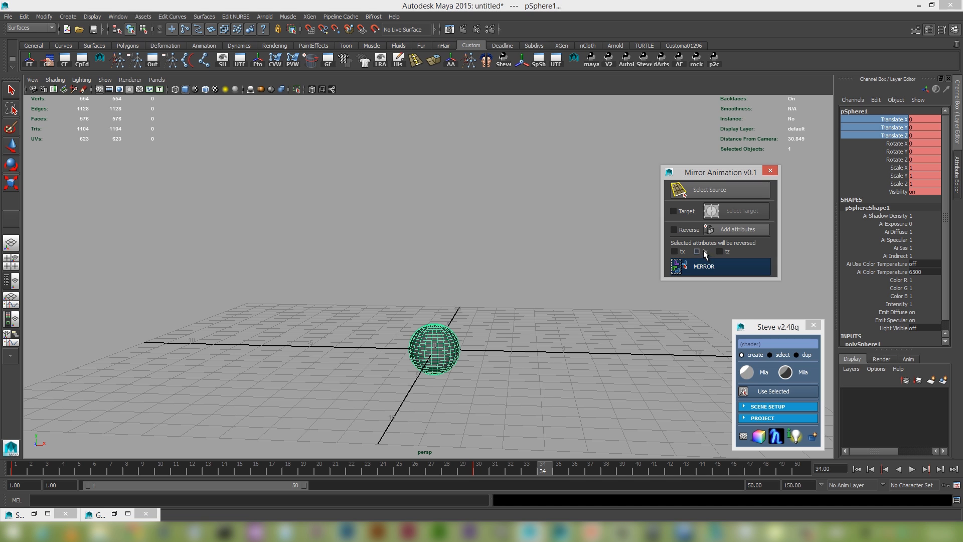
{"action": "left_click", "coordinate": [883, 468]}
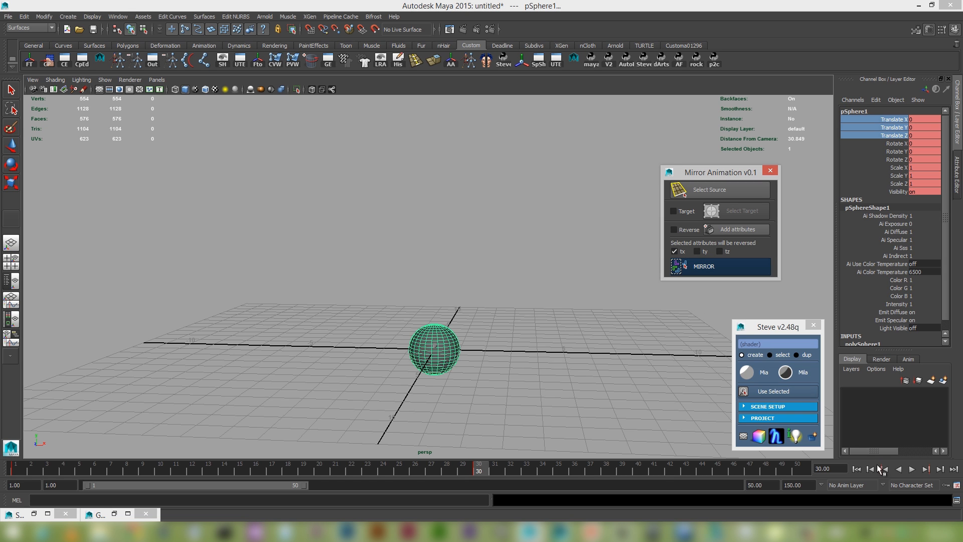
{"action": "left_click", "coordinate": [870, 468]}
{"action": "left_click", "coordinate": [912, 468]}
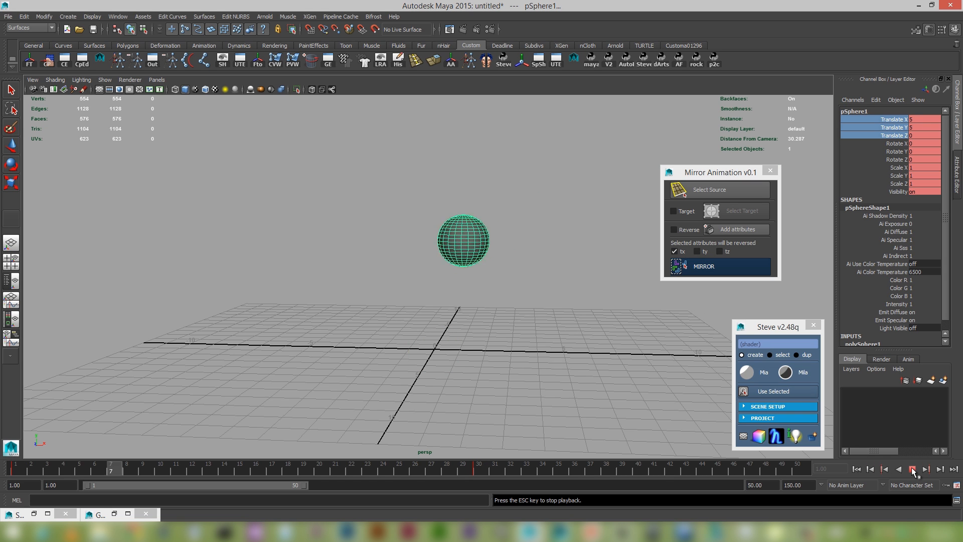
Restore the Graph Editor and examine the mirrored Translate X curve.
{"action": "left_click", "coordinate": [119, 513]}
{"action": "scroll", "coordinate": [276, 341], "scroll_direction": "down", "scroll_amount": 5}
{"action": "scroll", "coordinate": [276, 340], "scroll_direction": "up", "scroll_amount": 3}
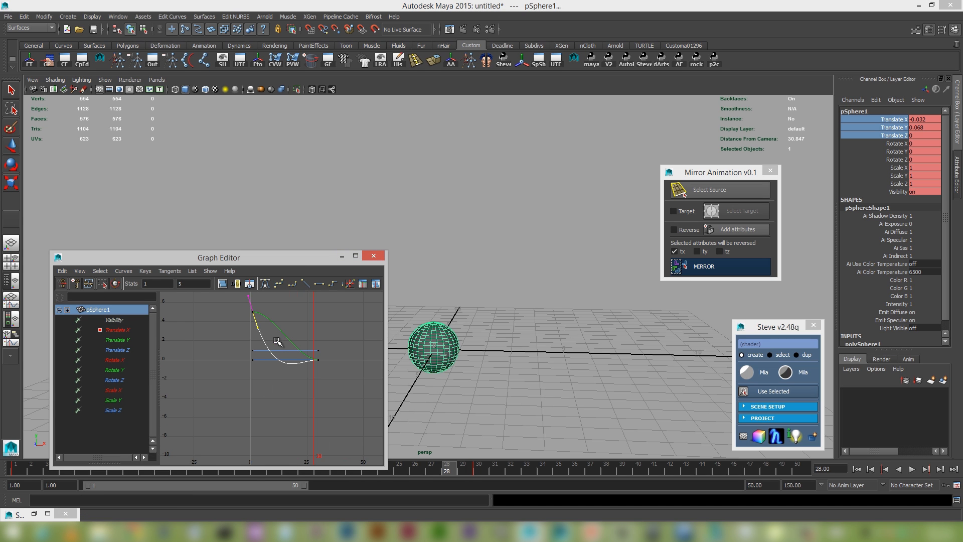
{"action": "middle_click_drag", "start_coordinate": [281, 344], "coordinate": [260, 358], "text": "alt"}
{"action": "scroll", "coordinate": [234, 338], "scroll_direction": "up", "scroll_amount": 6}
{"action": "scroll", "coordinate": [234, 338], "scroll_direction": "down", "scroll_amount": 5}
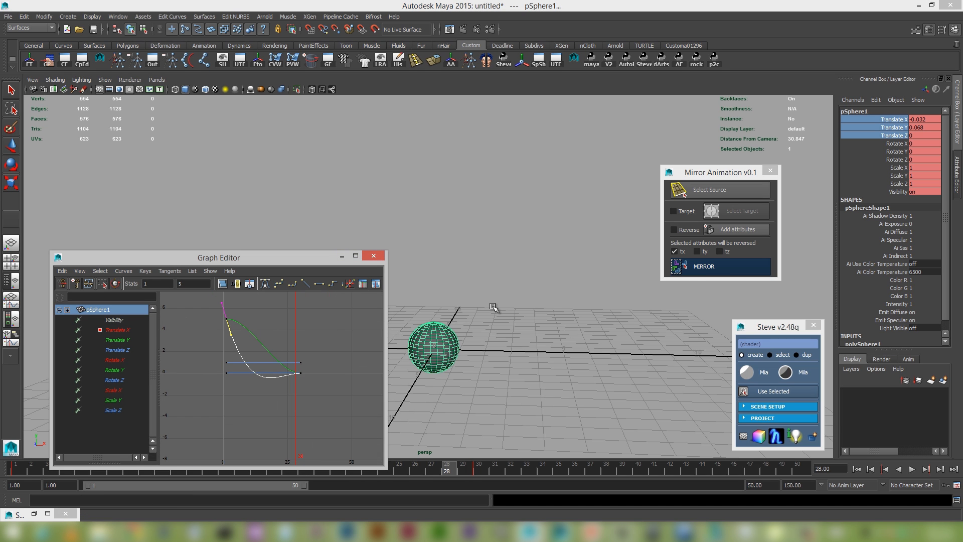
Mirror the sphere's animation on tx several times to compare the flipped Translate X curve, then minimize the Graph Editor.
{"action": "left_click", "coordinate": [724, 266]}
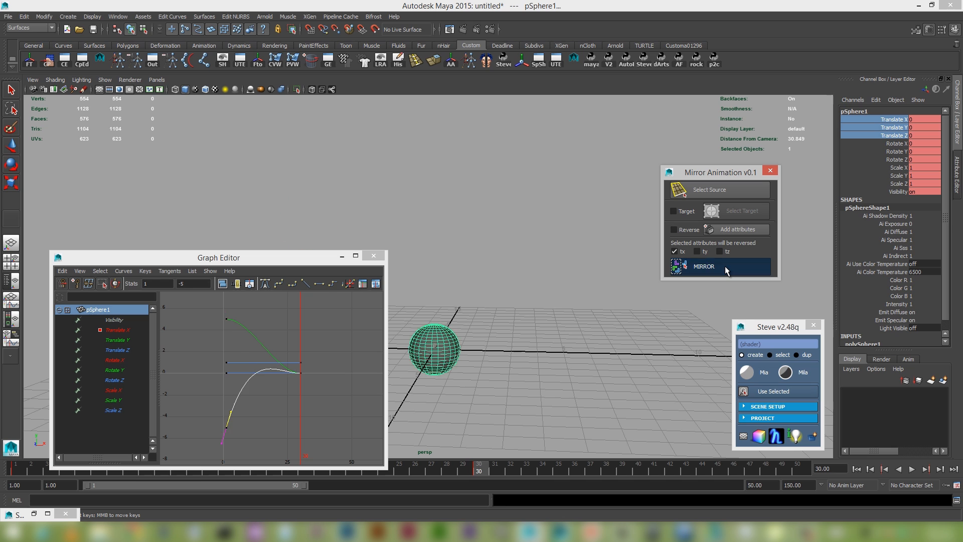
{"action": "left_click", "coordinate": [725, 267]}
{"action": "left_click", "coordinate": [725, 266]}
{"action": "left_click", "coordinate": [724, 266]}
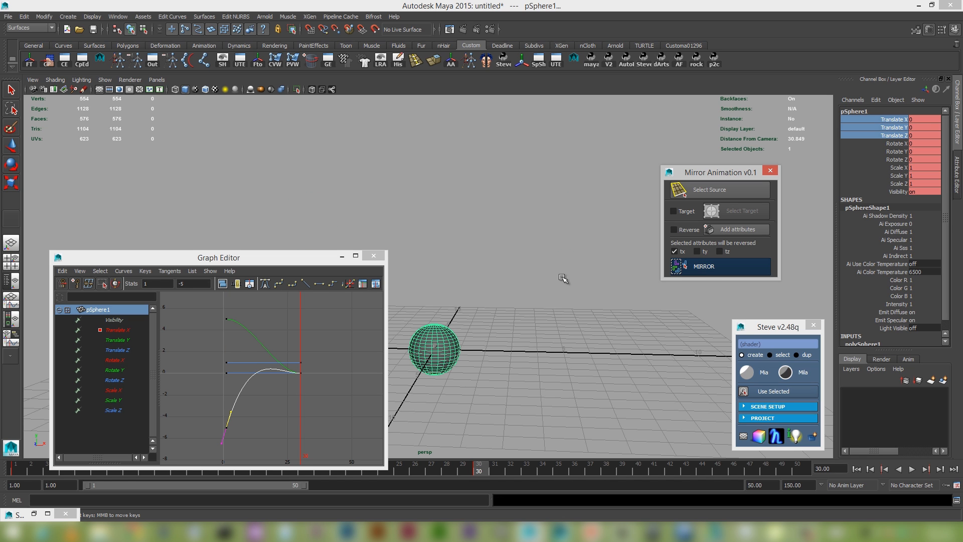
{"action": "left_click", "coordinate": [721, 267]}
{"action": "left_click", "coordinate": [722, 266]}
{"action": "left_click", "coordinate": [341, 256]}
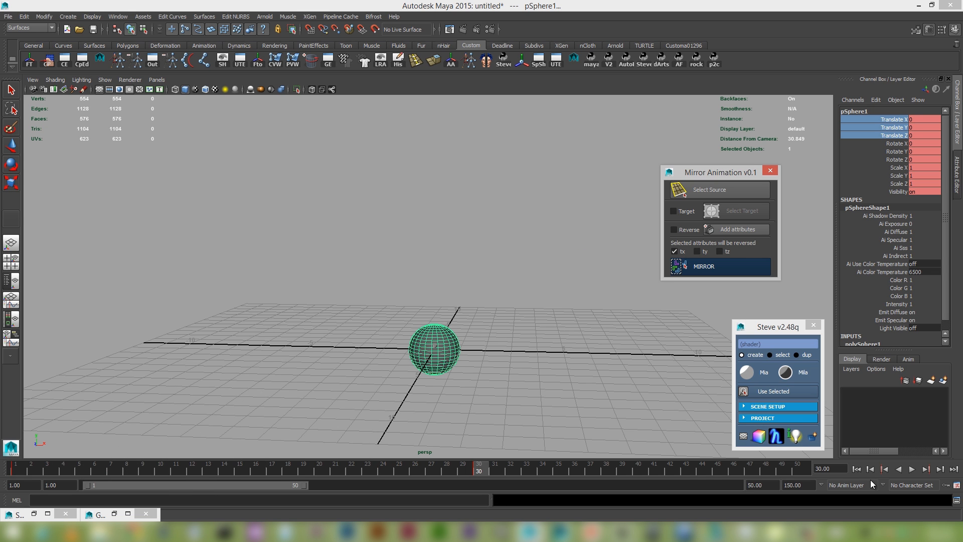
Play the sphere's animation briefly from the first frame and scrub back to frame 1.
{"action": "left_click", "coordinate": [855, 469]}
{"action": "left_click", "coordinate": [911, 474]}
{"action": "left_click", "coordinate": [913, 474]}
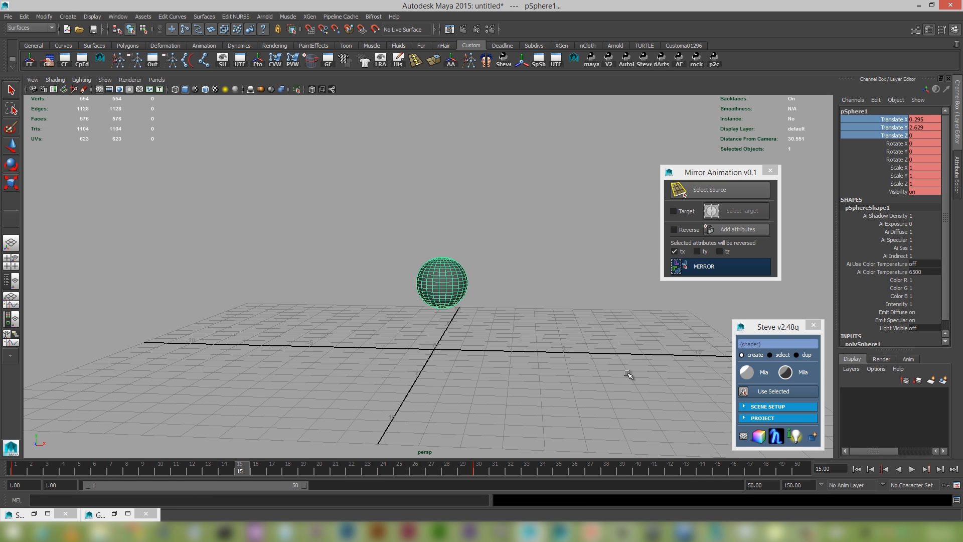
{"action": "right_click_drag", "start_coordinate": [528, 345], "coordinate": [543, 368], "text": "alt"}
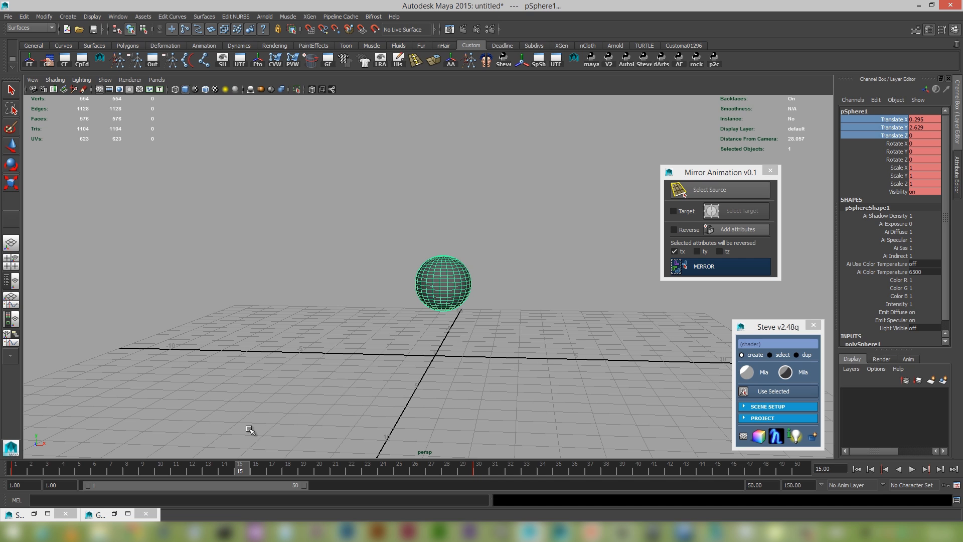
{"action": "left_click_drag", "start_coordinate": [239, 470], "coordinate": [1, 464]}
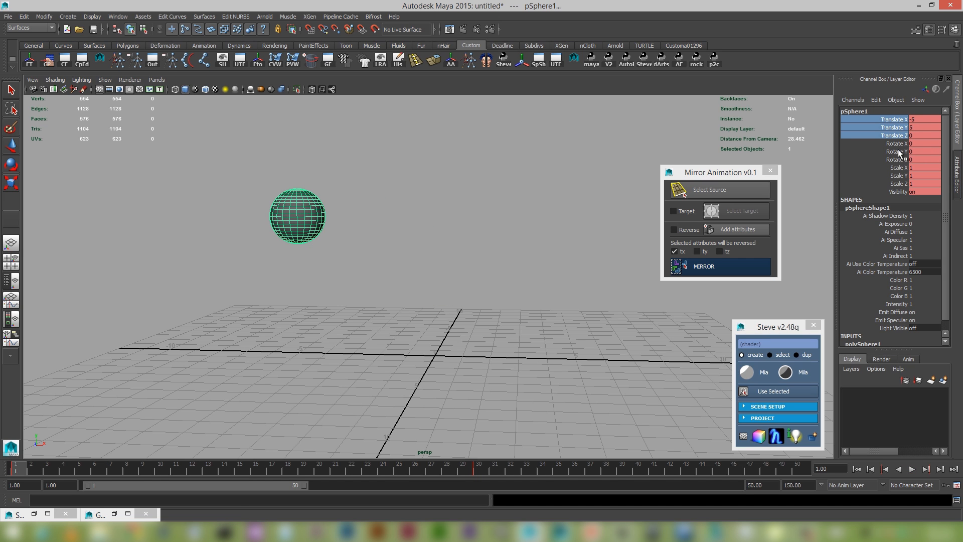
At frame 35, rotate the sphere about Z to about -419 degrees and key its Rotate X, Y and Z channels.
{"action": "left_click_drag", "start_coordinate": [901, 143], "coordinate": [901, 161]}
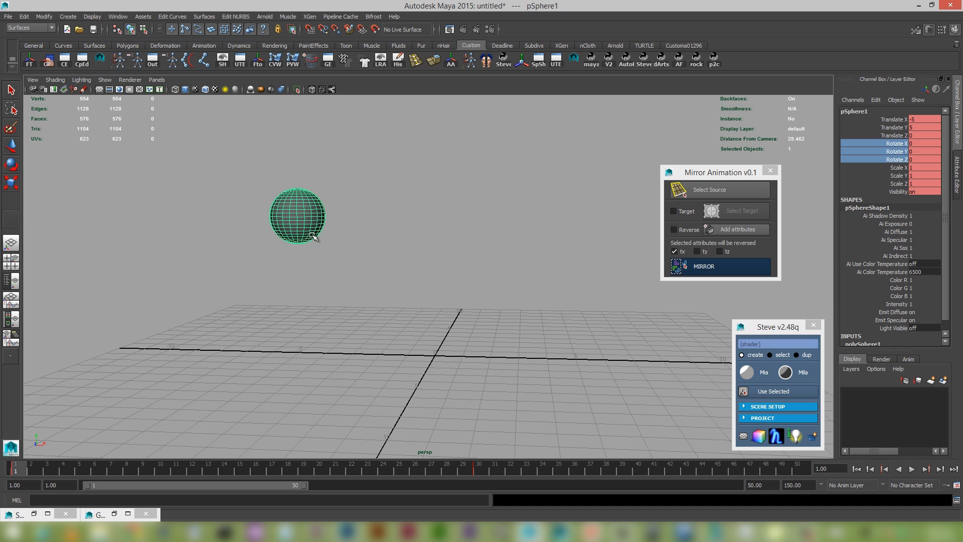
{"action": "left_click", "coordinate": [475, 466]}
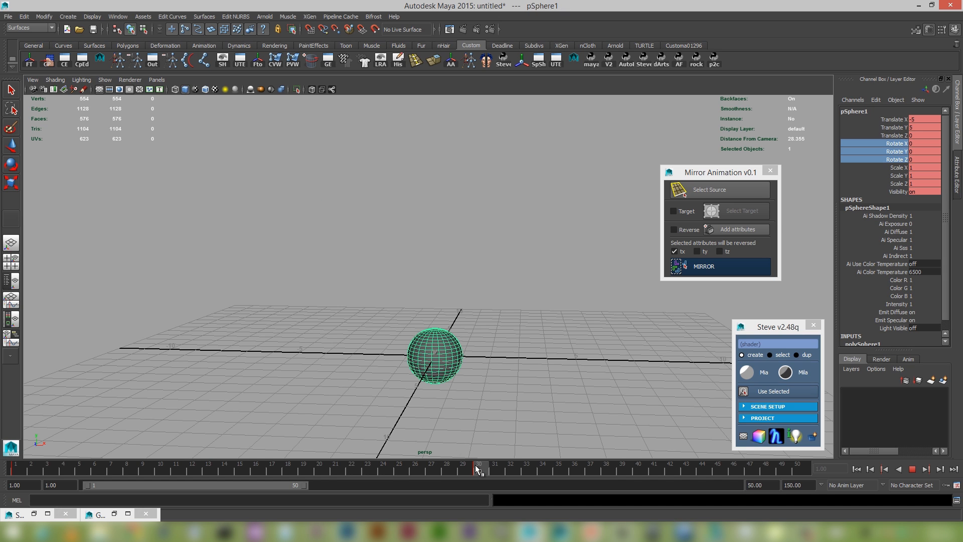
{"action": "left_click", "coordinate": [558, 471]}
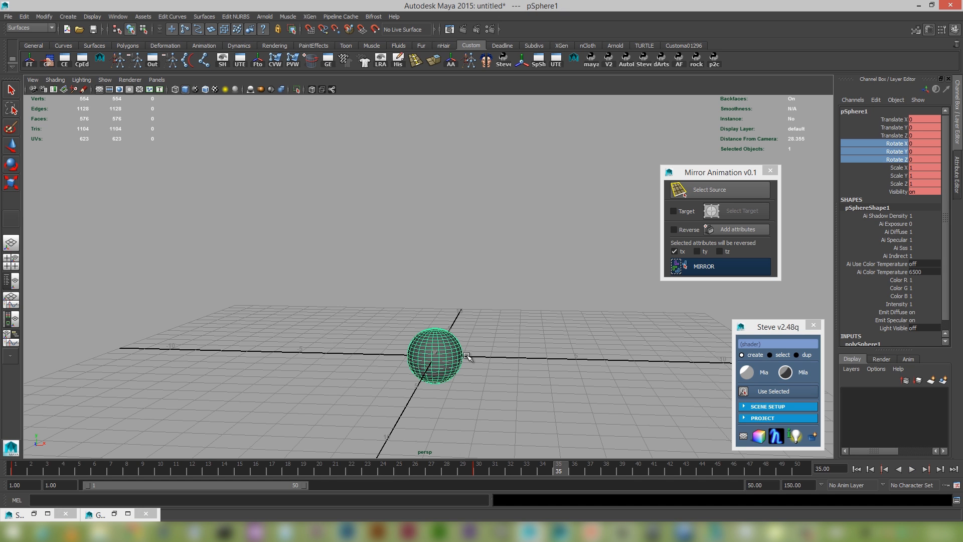
{"action": "key", "text": "e"}
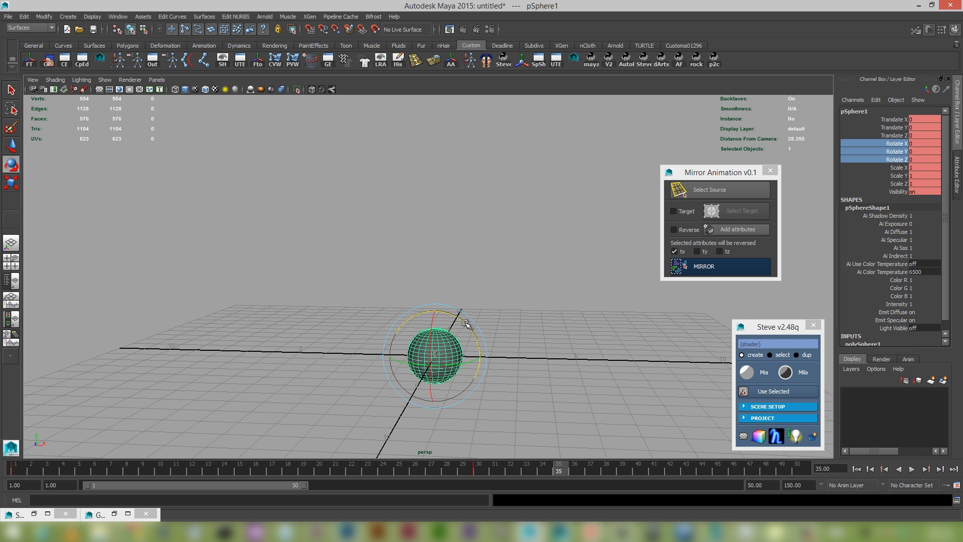
{"action": "left_click_drag", "start_coordinate": [450, 323], "coordinate": [485, 368]}
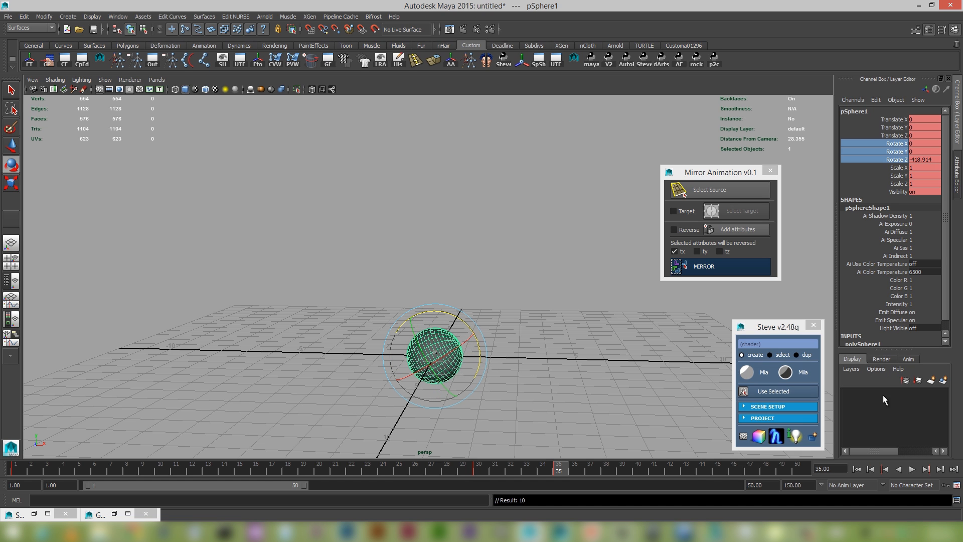
Play the sphere's animation from the first frame to check the added rotation.
{"action": "left_click", "coordinate": [857, 470]}
{"action": "left_click", "coordinate": [912, 468]}
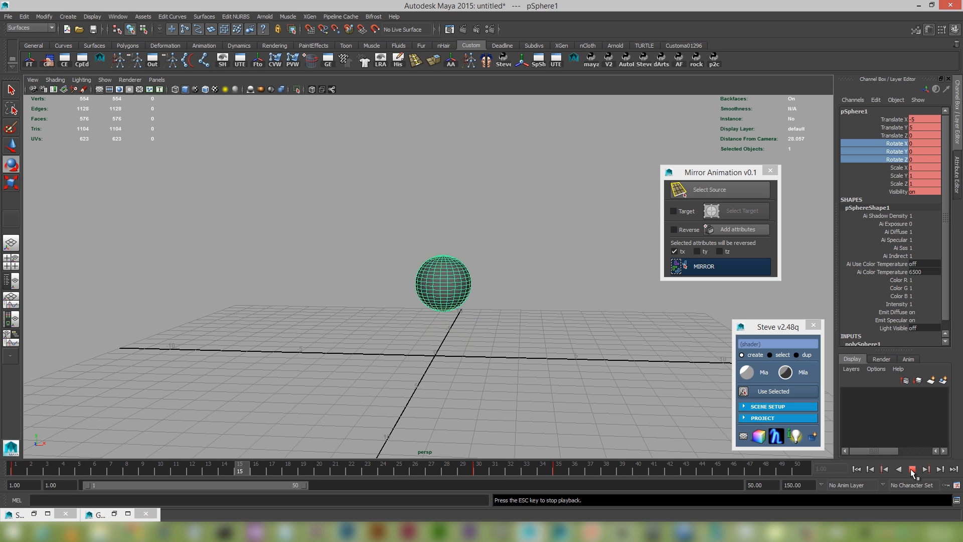
{"action": "left_click", "coordinate": [911, 469]}
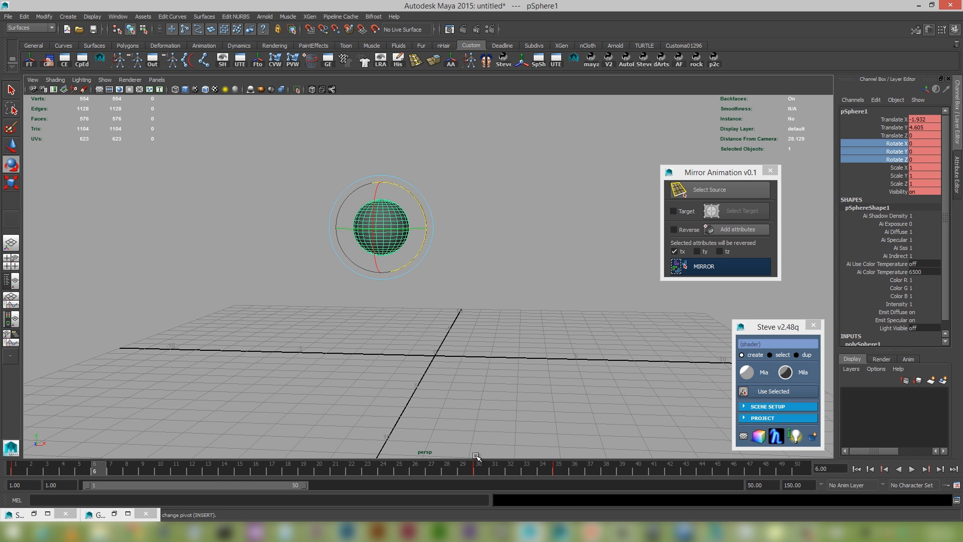
In the Graph Editor, delete the Rotate X, Y and Z keys at frame 30 and frame the remaining rotation curves.
{"action": "left_click", "coordinate": [478, 469]}
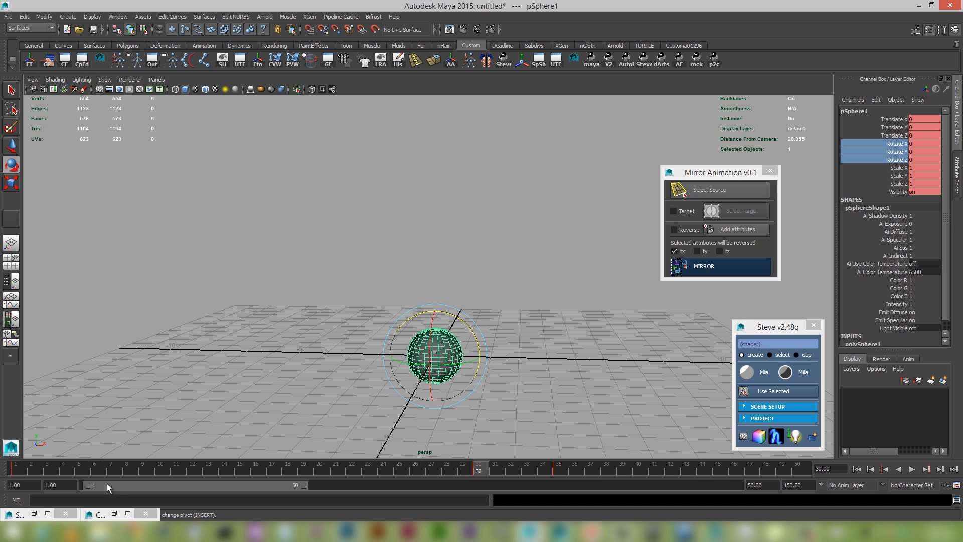
{"action": "left_click", "coordinate": [126, 513]}
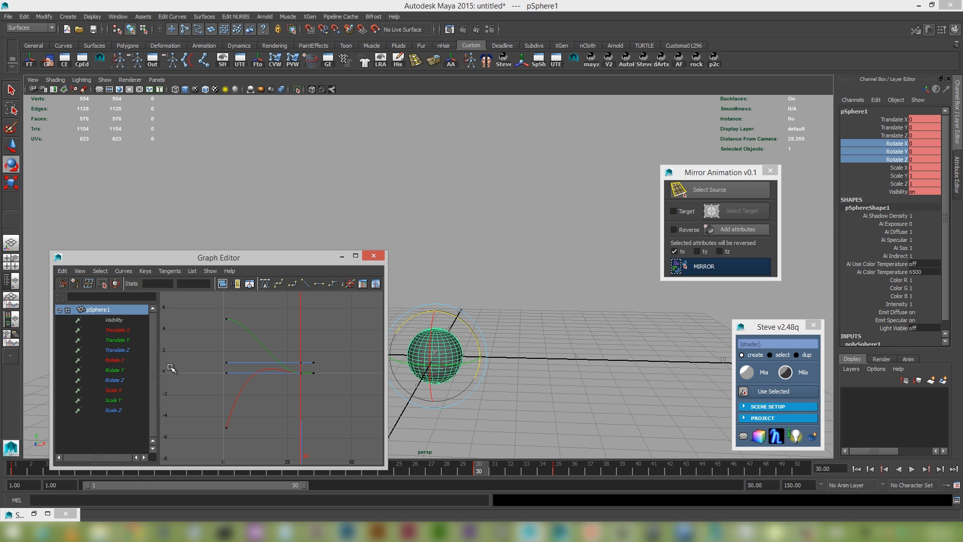
{"action": "left_click_drag", "start_coordinate": [116, 360], "coordinate": [116, 380]}
{"action": "left_click_drag", "start_coordinate": [296, 354], "coordinate": [303, 382]}
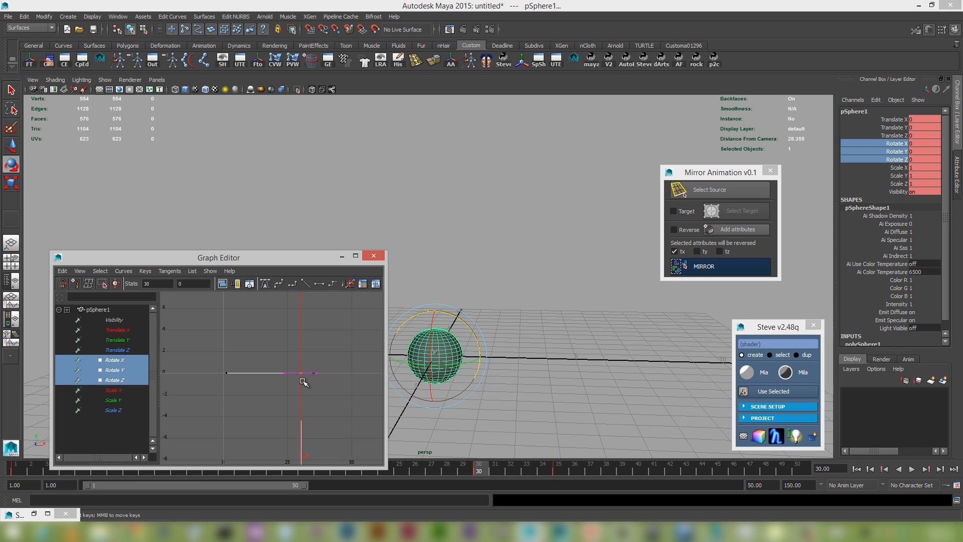
{"action": "key", "text": "Delete"}
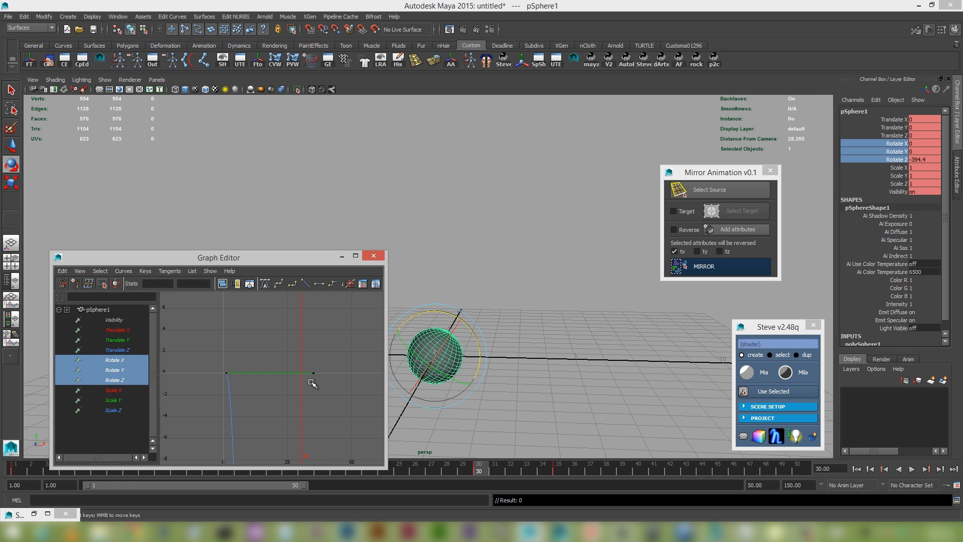
{"action": "key", "text": "a"}
{"action": "left_click", "coordinate": [343, 255]}
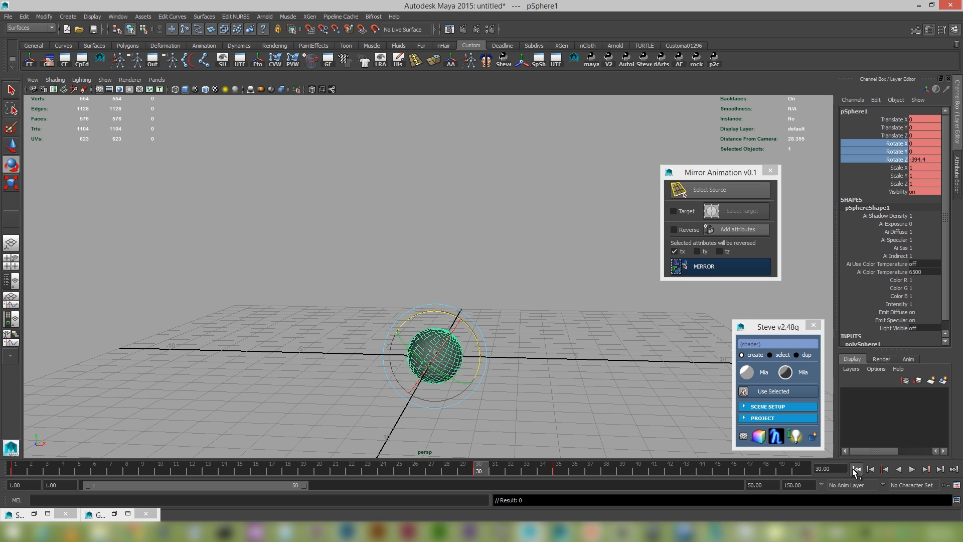
Play the sphere's animation from the first frame and stop it partway to review the edited rotation.
{"action": "left_click", "coordinate": [856, 468]}
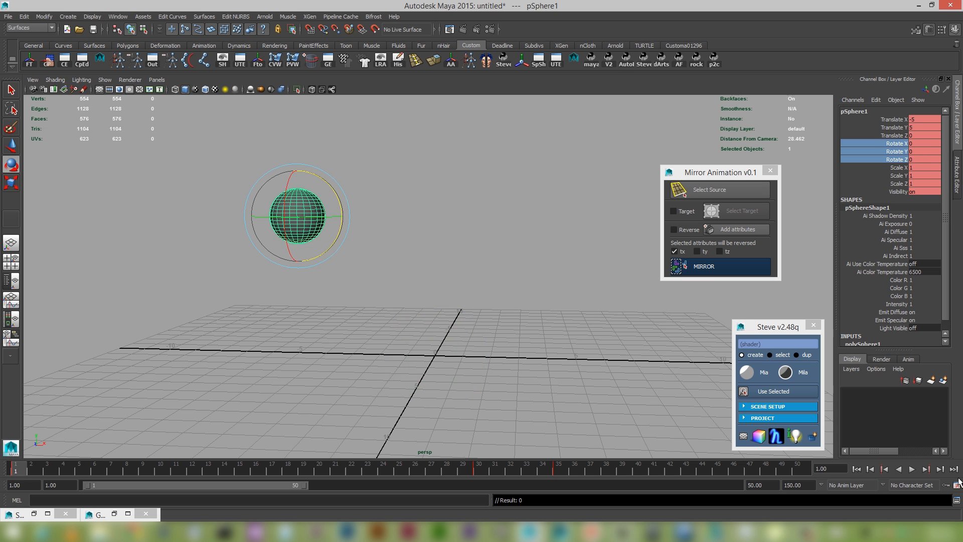
{"action": "left_click", "coordinate": [911, 469]}
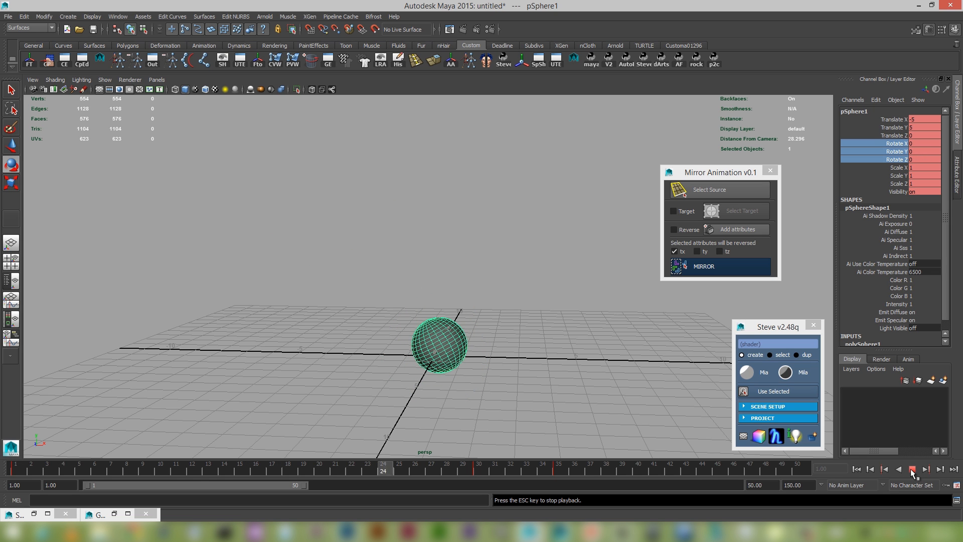
{"action": "left_click", "coordinate": [911, 469]}
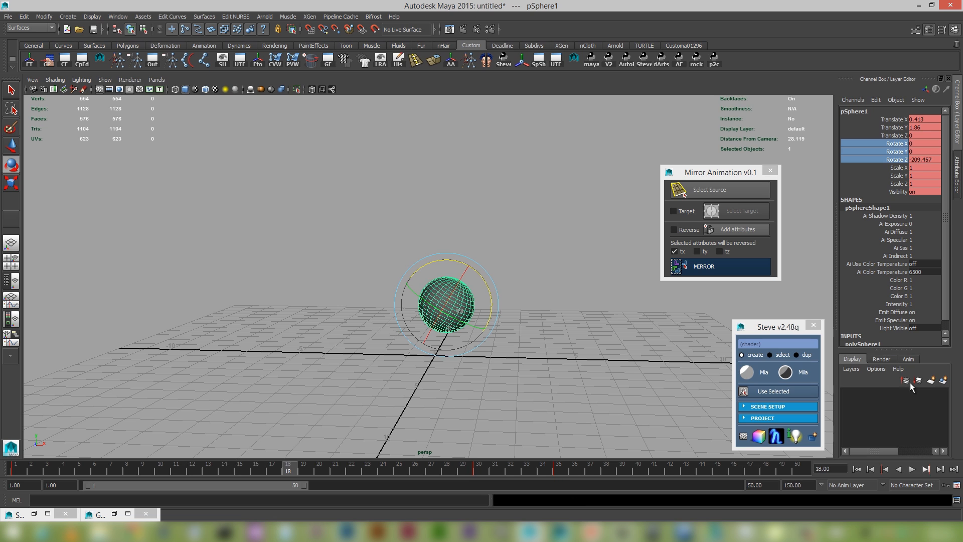
Add the sphere's Rotate Z channel to the Mirror Animation attributes and leave only tx and rz set to be reversed.
{"action": "left_click", "coordinate": [900, 159]}
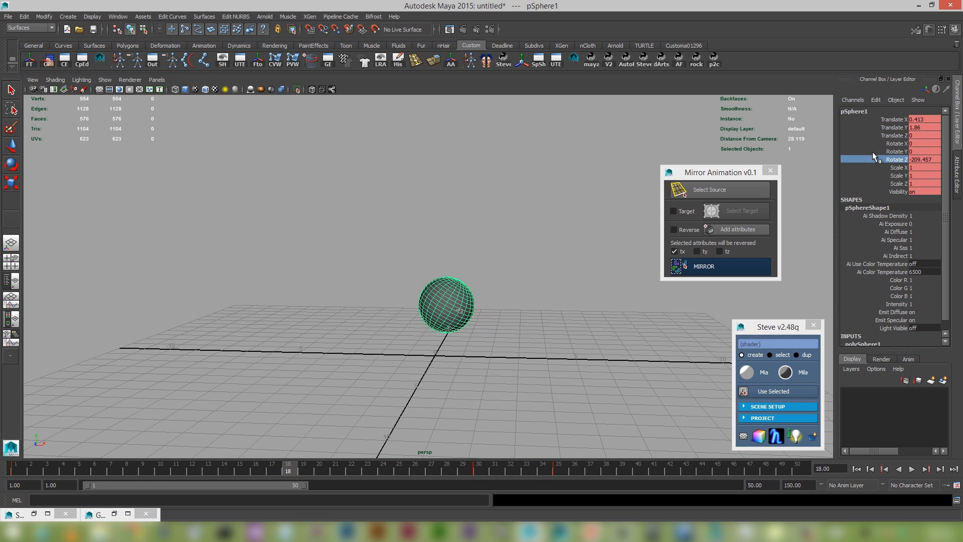
{"action": "left_click", "coordinate": [747, 229]}
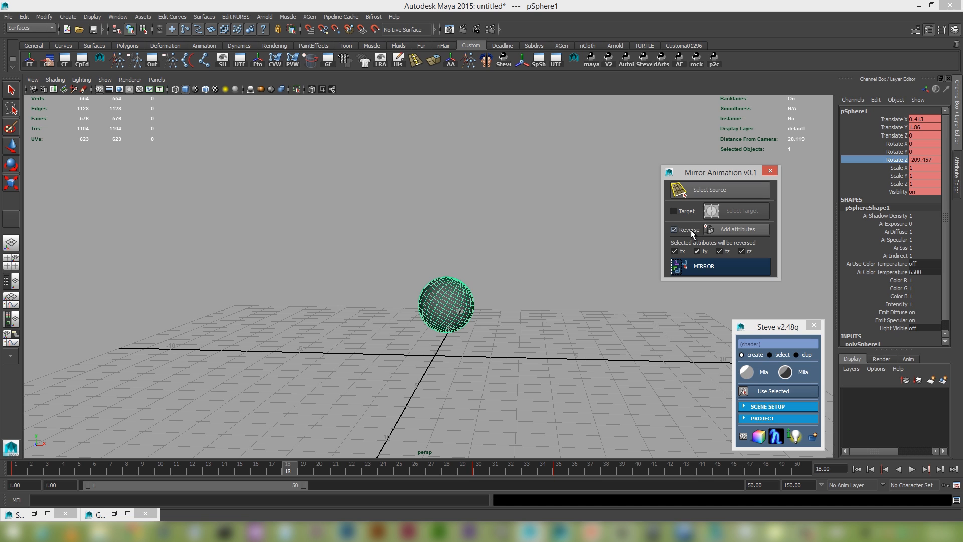
{"action": "left_click", "coordinate": [674, 251]}
{"action": "left_click", "coordinate": [742, 252]}
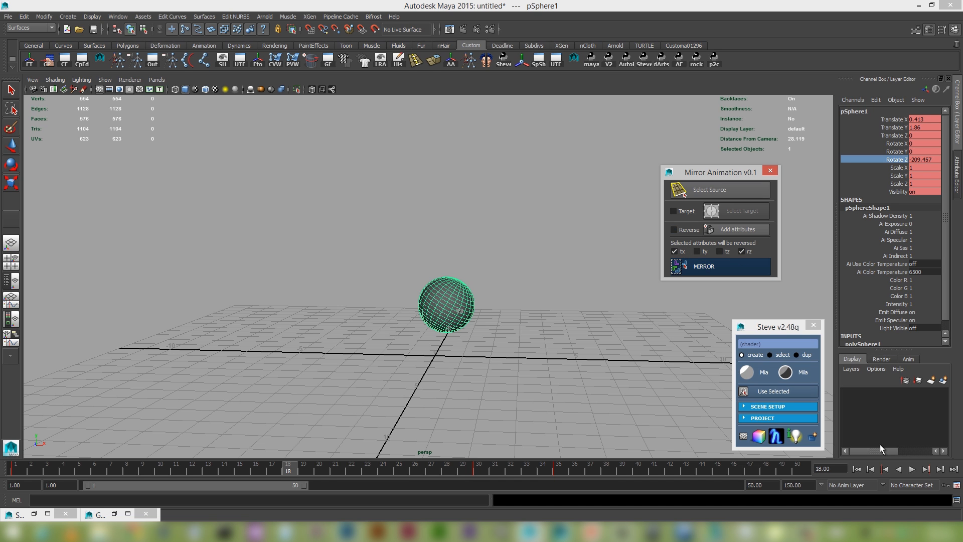
Replay the sphere's animation from the first frame to review its motion before mirroring.
{"action": "left_click", "coordinate": [857, 468]}
{"action": "left_click", "coordinate": [911, 468]}
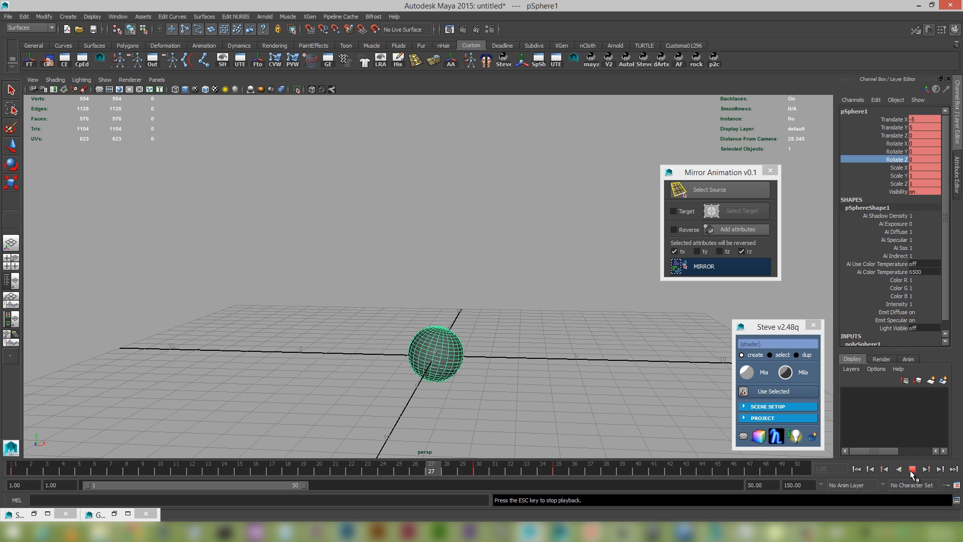
{"action": "key", "text": "Escape"}
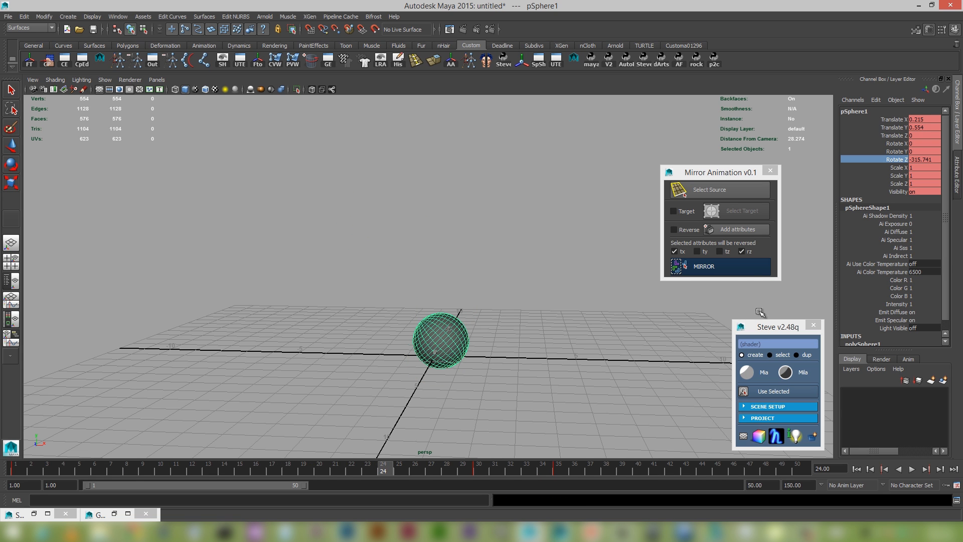
Mirror the sphere's animation on tx and rz, and play it from the first frame.
{"action": "left_click", "coordinate": [743, 268]}
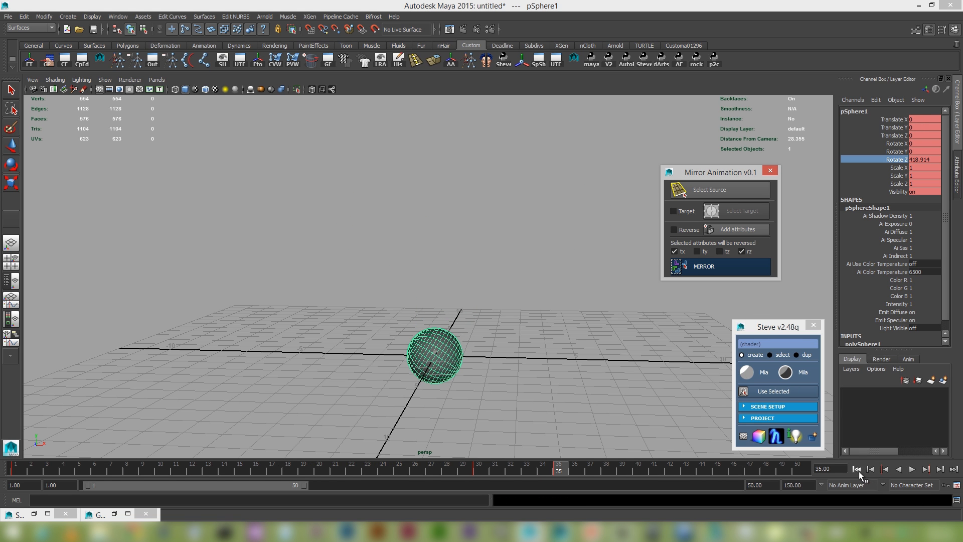
{"action": "left_click", "coordinate": [856, 468]}
{"action": "left_click", "coordinate": [911, 468]}
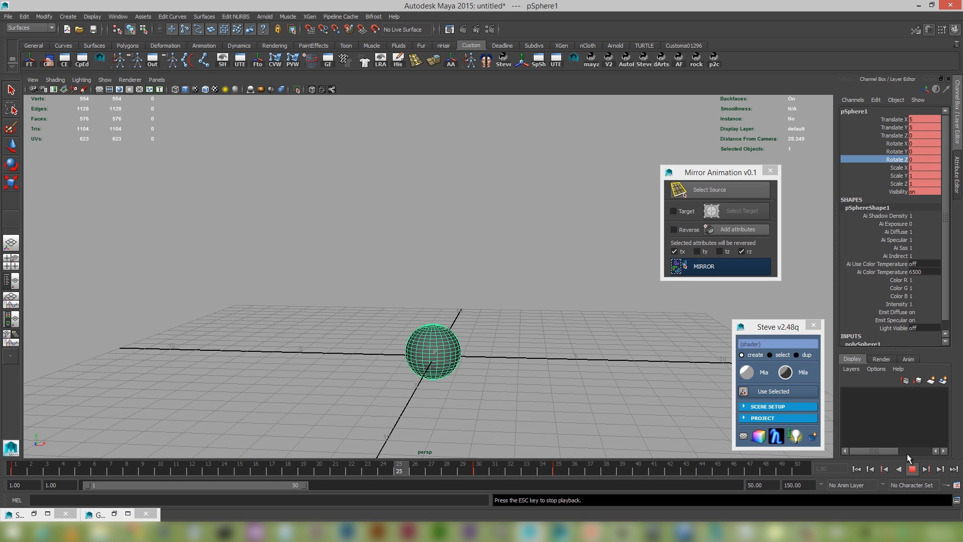
{"action": "key", "text": "Escape"}
Set only ty to be reversed, mirror the sphere's animation, and play it from the start.
{"action": "left_click", "coordinate": [742, 251]}
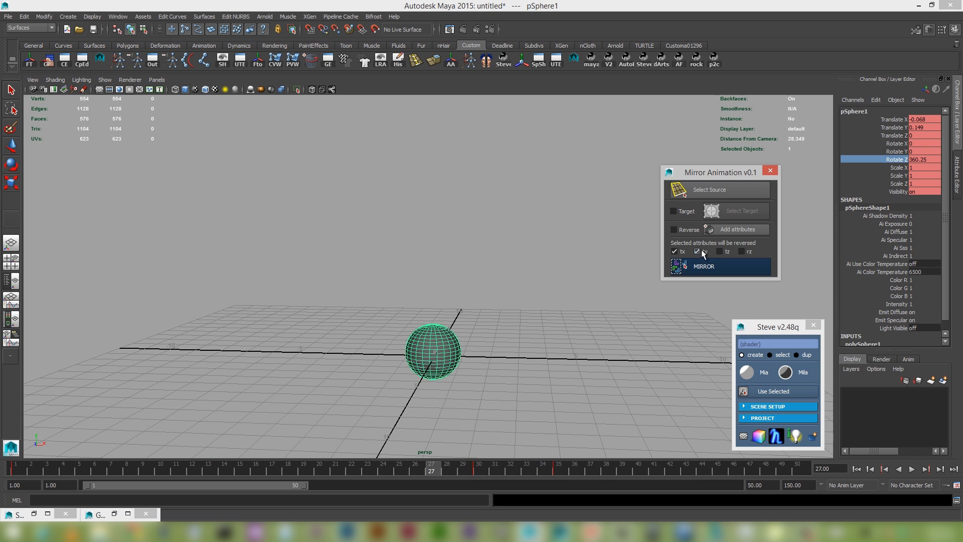
{"action": "left_click", "coordinate": [694, 265]}
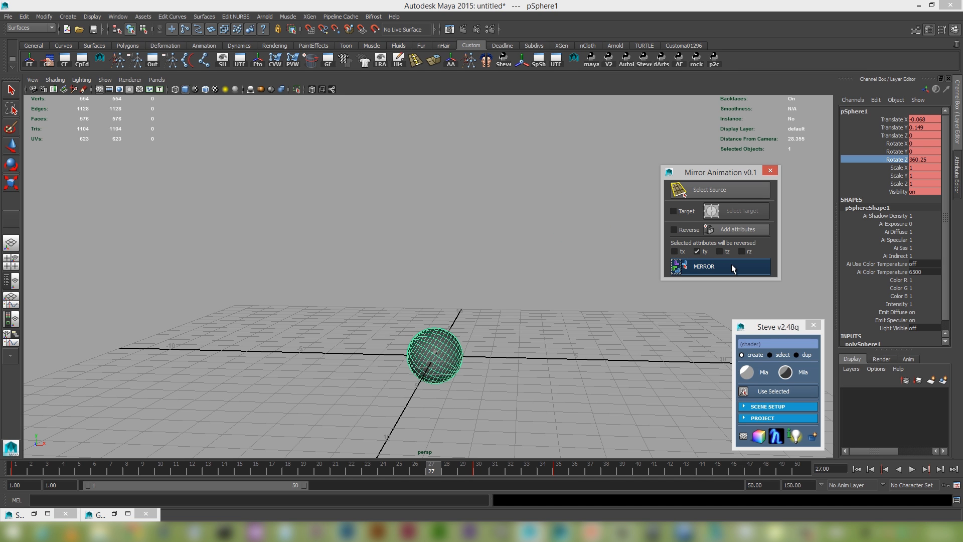
{"action": "left_click", "coordinate": [870, 469]}
{"action": "left_click", "coordinate": [911, 469]}
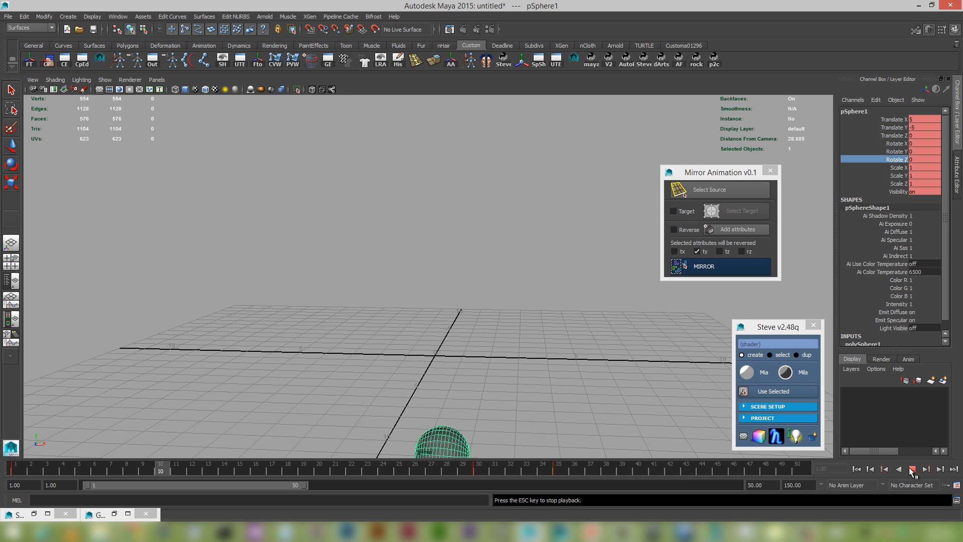
{"action": "left_click", "coordinate": [912, 469]}
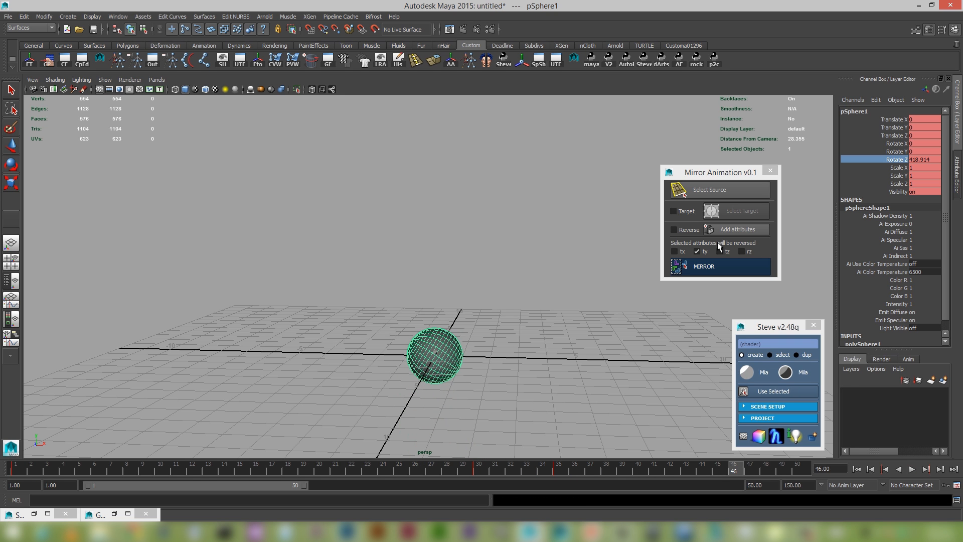
Set only rz to be reversed, mirror the sphere's animation, and play it from the first frame.
{"action": "left_click", "coordinate": [702, 252]}
{"action": "left_click", "coordinate": [741, 251]}
{"action": "left_click", "coordinate": [735, 264]}
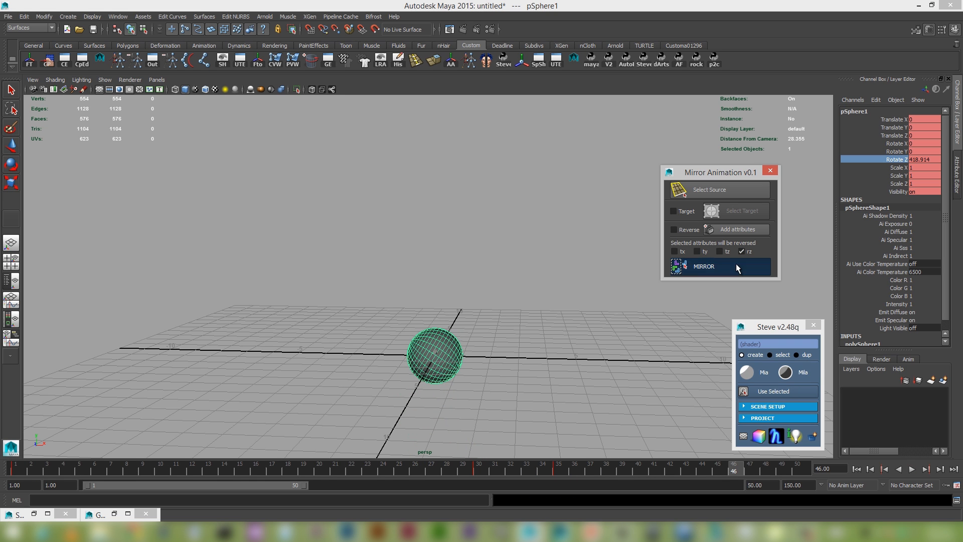
{"action": "left_click", "coordinate": [856, 468]}
{"action": "left_click", "coordinate": [912, 468]}
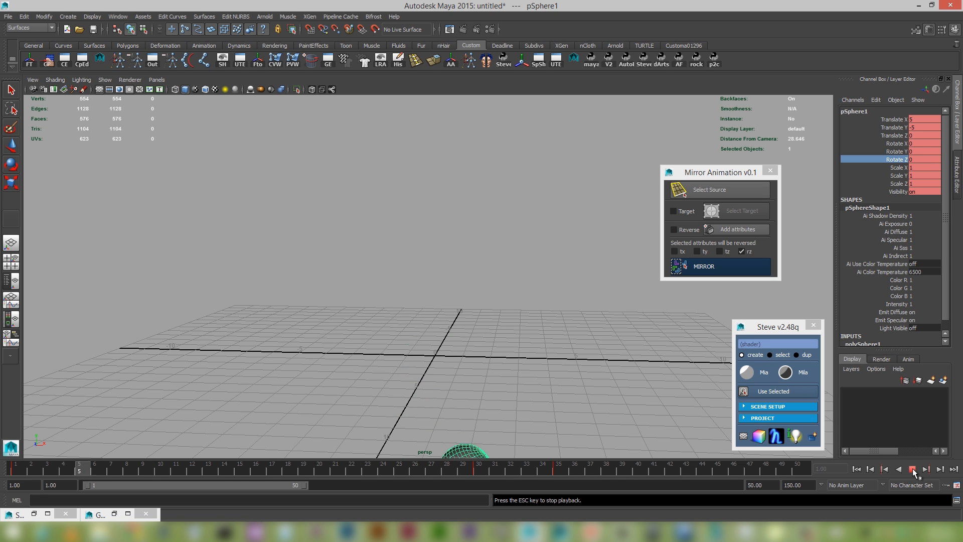
{"action": "left_click", "coordinate": [912, 469]}
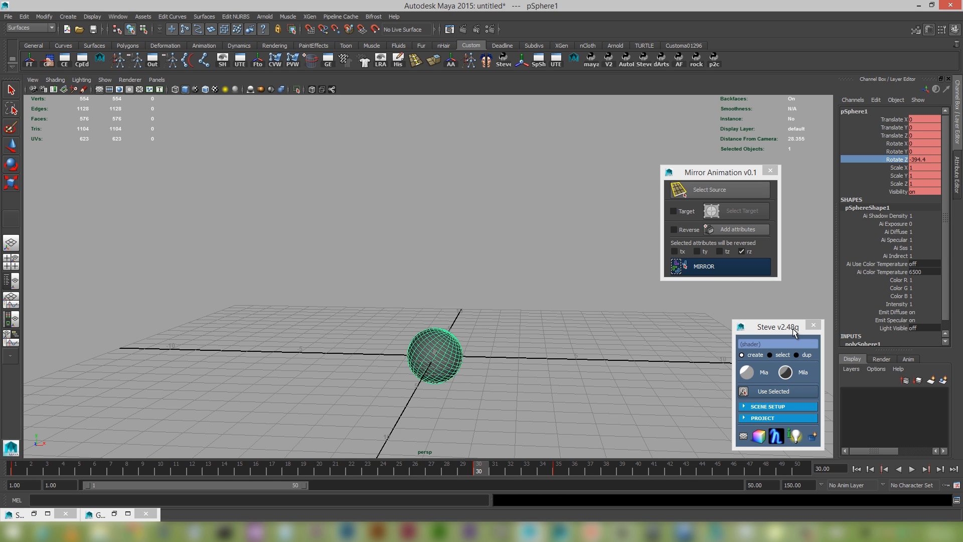
Mirror the sphere's animation on ty and rz together, play it from the first frame, and scrub back to frame 3.
{"action": "left_click", "coordinate": [697, 251]}
{"action": "left_click", "coordinate": [711, 266]}
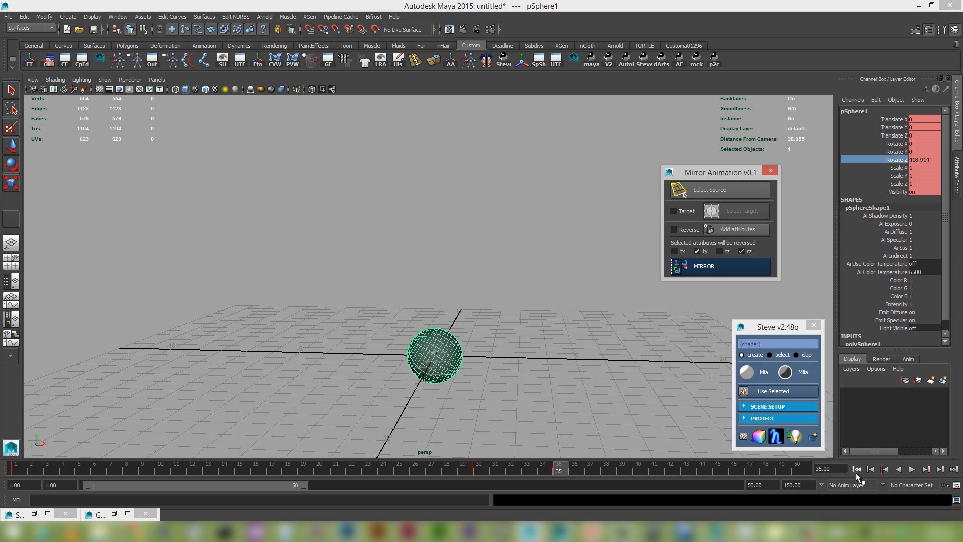
{"action": "left_click", "coordinate": [857, 469]}
{"action": "left_click", "coordinate": [912, 469]}
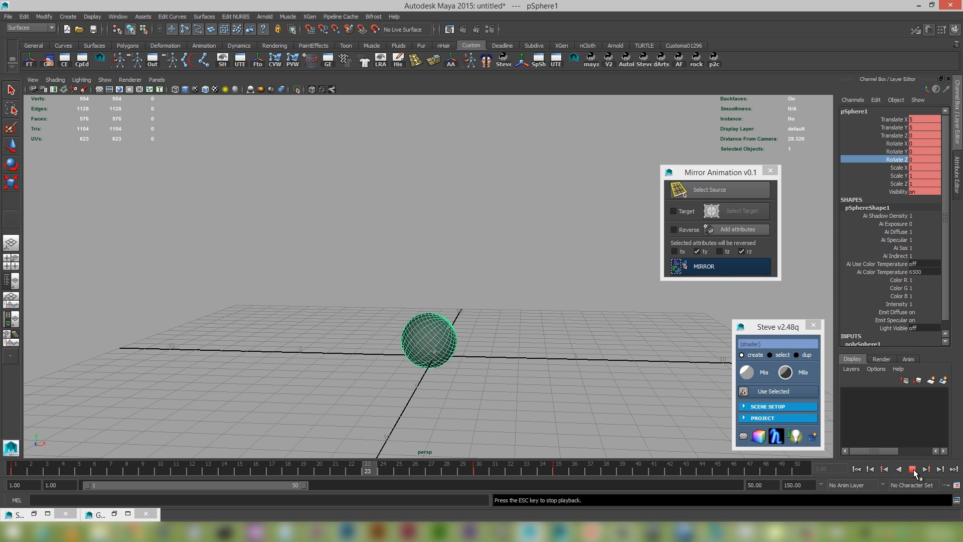
{"action": "left_click", "coordinate": [912, 469]}
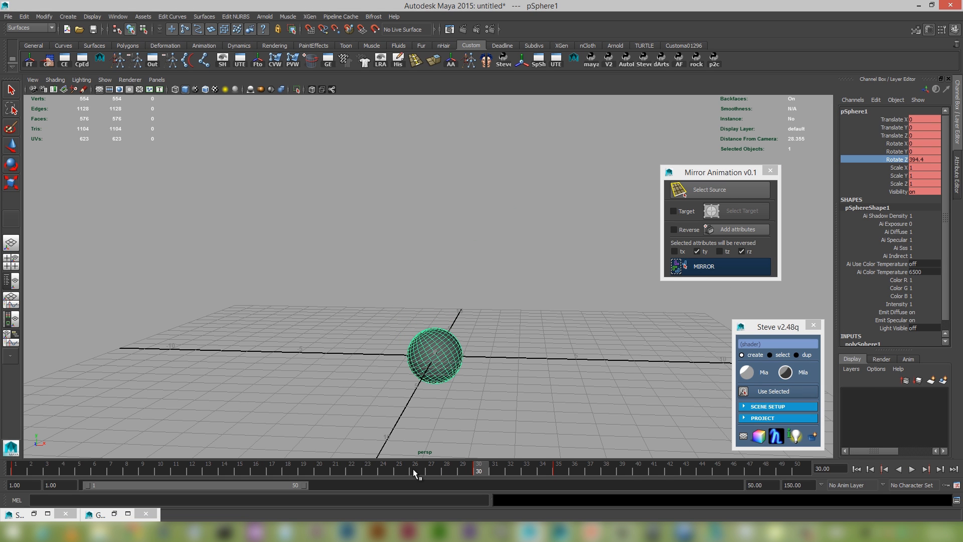
{"action": "left_click_drag", "start_coordinate": [413, 469], "coordinate": [47, 468]}
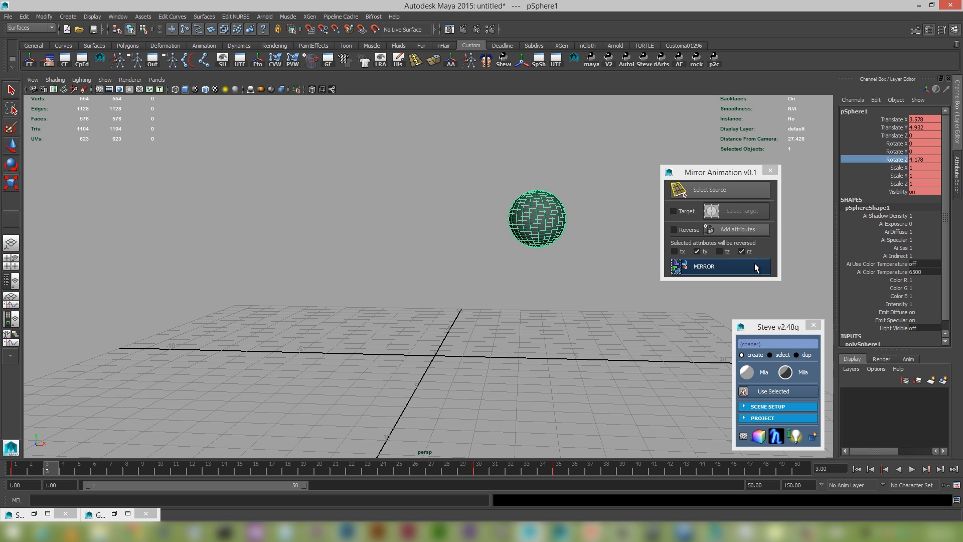
Set tx and rz to be reversed instead of ty, mirror the sphere's animation, and play it from the first frame.
{"action": "left_click", "coordinate": [683, 252]}
{"action": "left_click", "coordinate": [705, 253]}
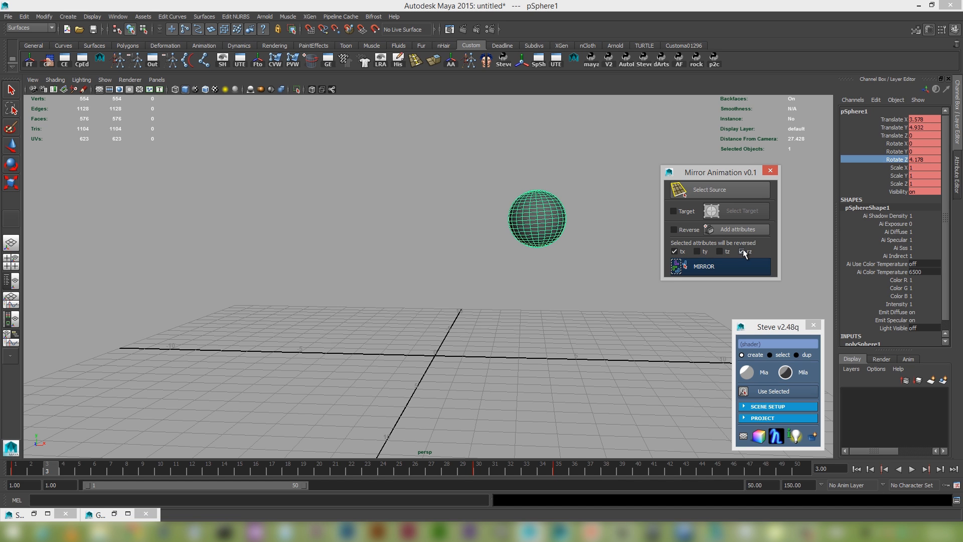
{"action": "left_click", "coordinate": [726, 263]}
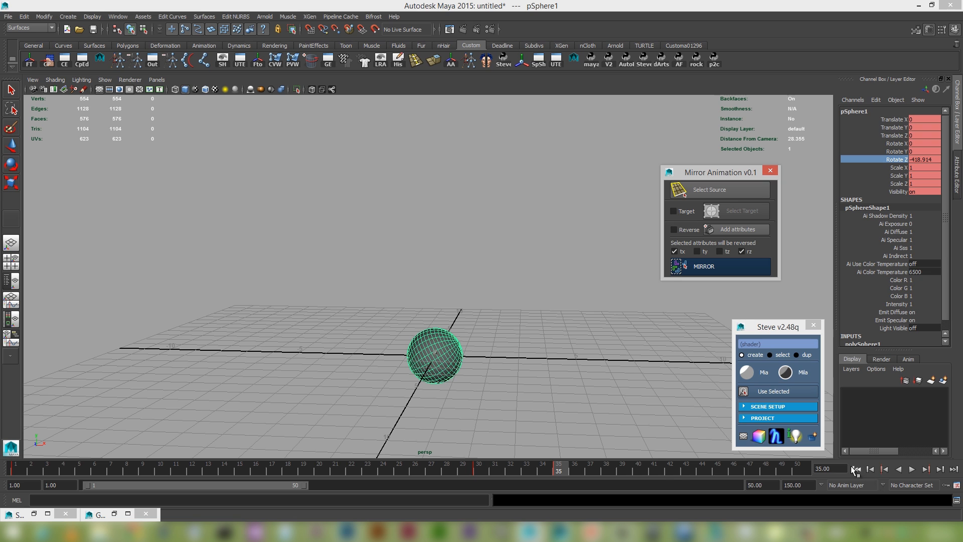
{"action": "left_click", "coordinate": [856, 469]}
{"action": "left_click", "coordinate": [912, 468]}
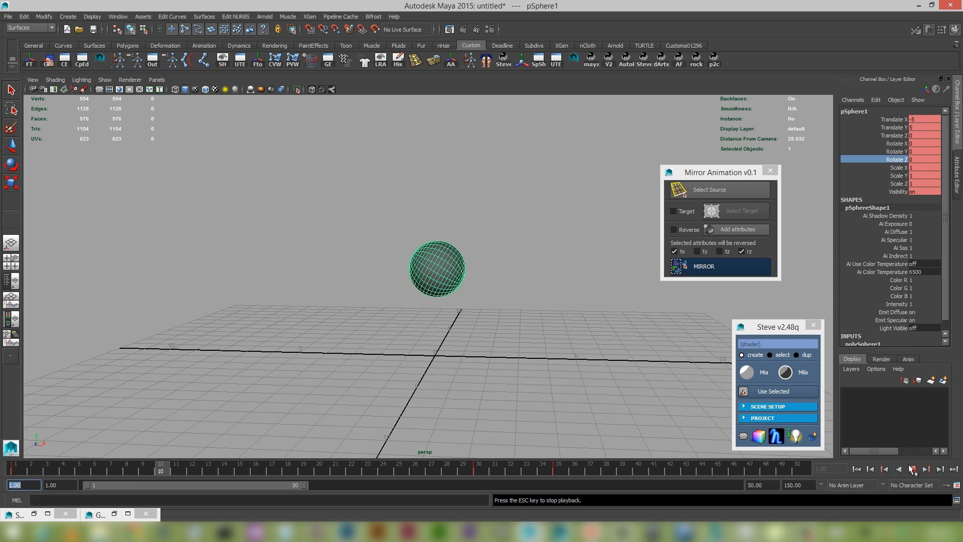
{"action": "key", "text": "Escape"}
Deselect the sphere, scrub back to frame 4, and create a polygon torus at the grid's origin.
{"action": "left_click", "coordinate": [568, 362]}
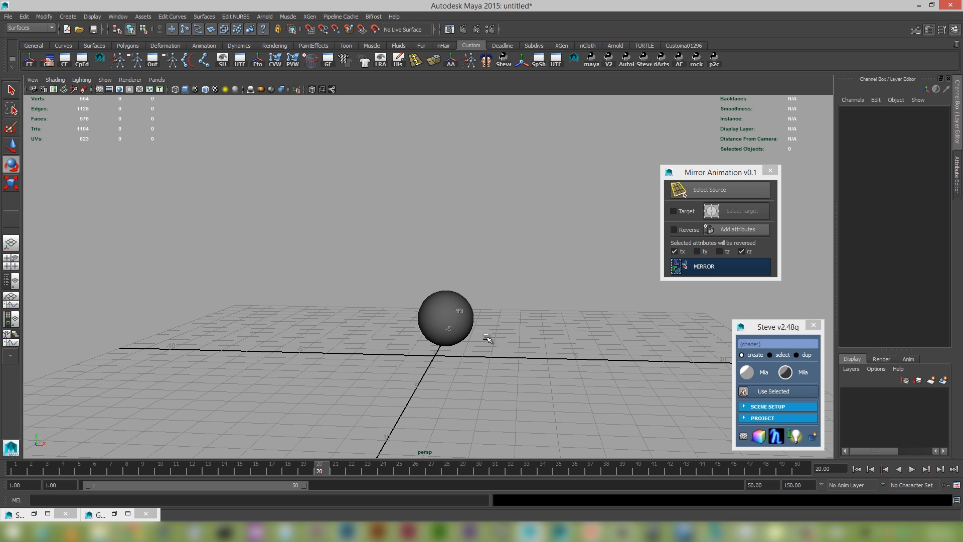
{"action": "left_click_drag", "start_coordinate": [284, 469], "coordinate": [63, 468]}
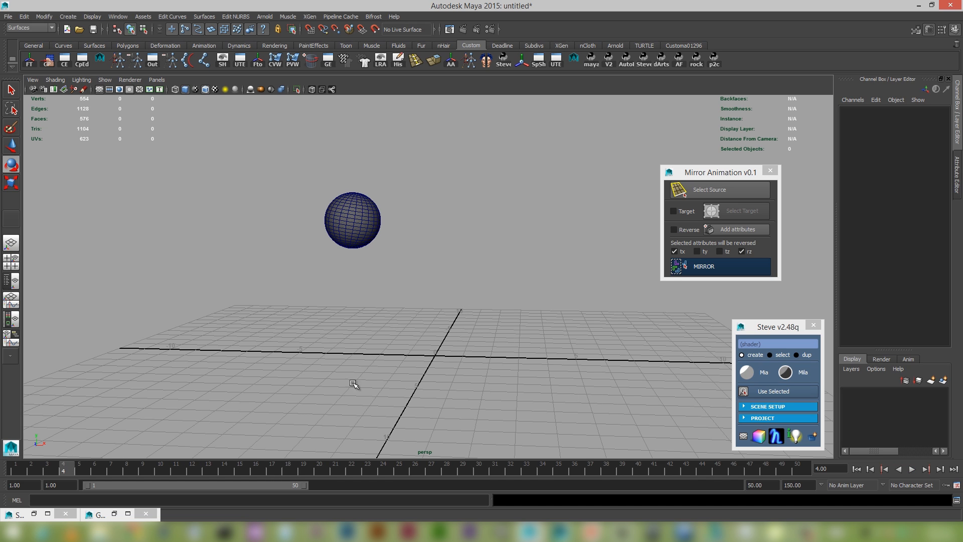
{"action": "right_click", "coordinate": [456, 349], "text": "shift"}
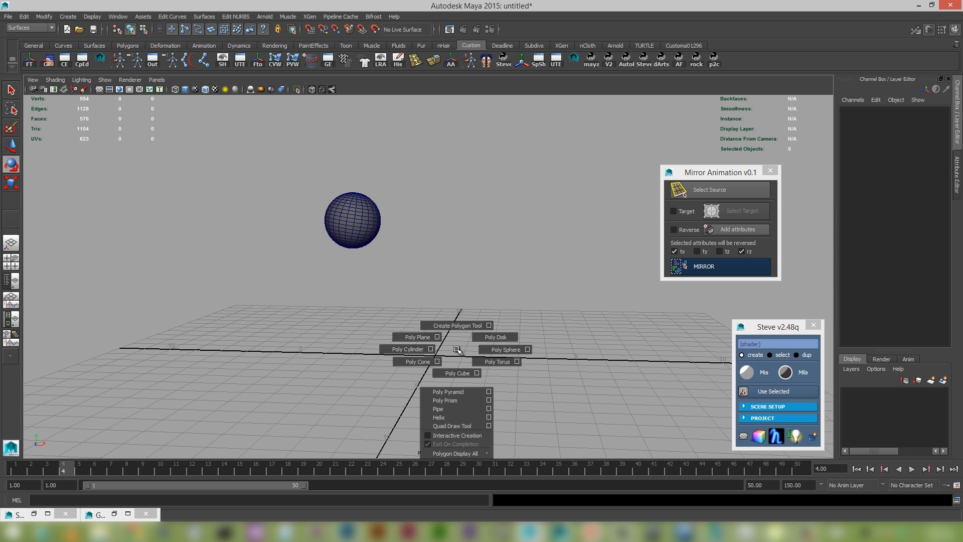
{"action": "left_click", "coordinate": [496, 361]}
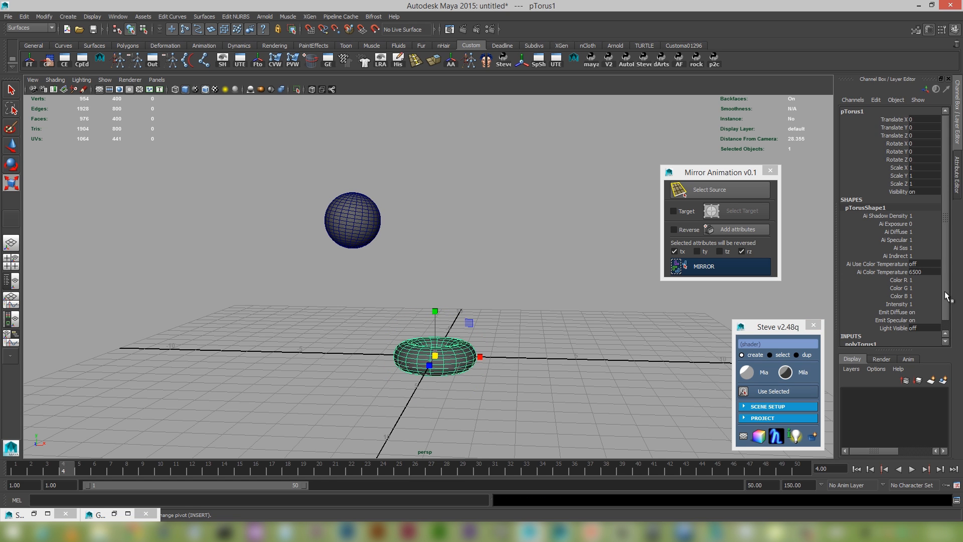
Set the torus's radius to 2, section radius to 0.2 and axis subdivisions to 60.
{"action": "scroll", "coordinate": [951, 327], "scroll_direction": "down", "scroll_amount": 1}
{"action": "left_click", "coordinate": [875, 335]}
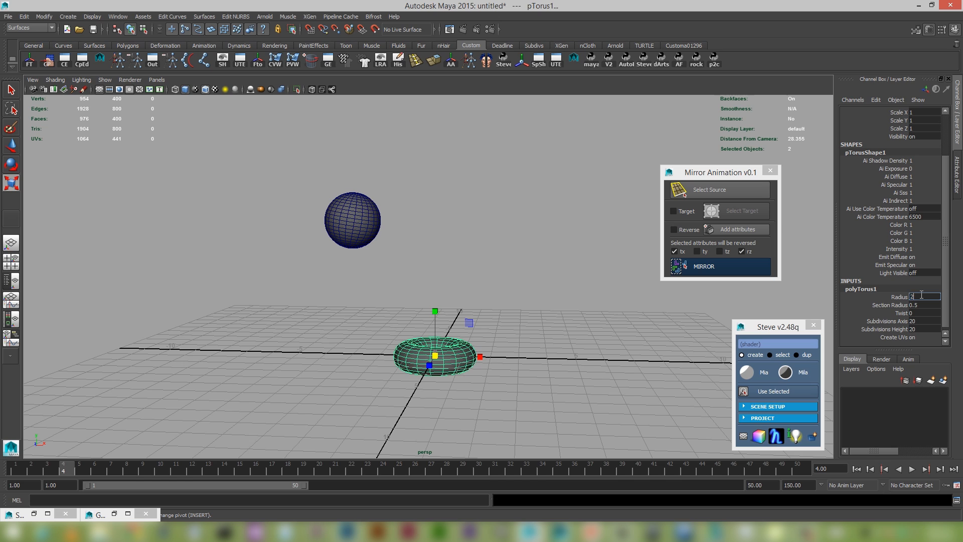
{"action": "key", "text": "Tab"}
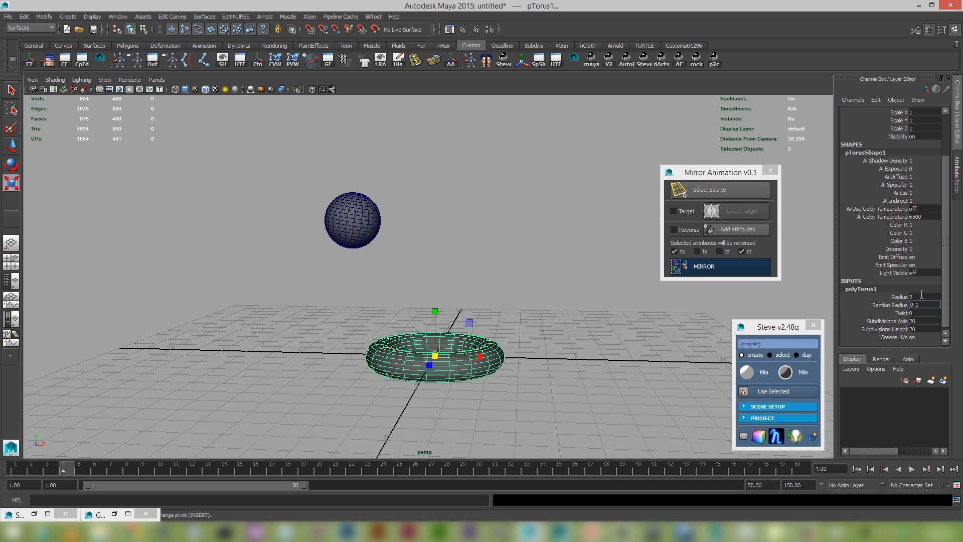
{"action": "key", "text": "Return"}
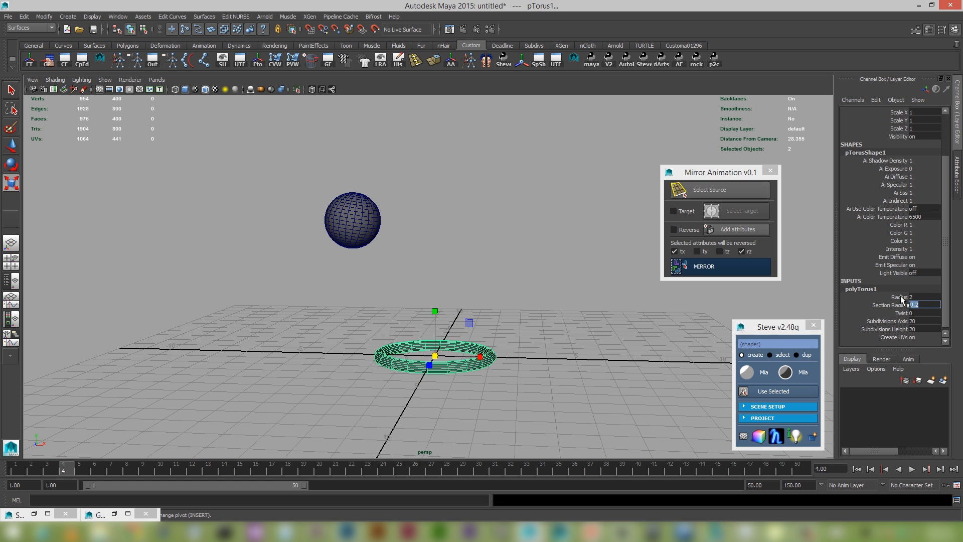
{"action": "left_click", "coordinate": [922, 320]}
{"action": "key", "text": "Return"}
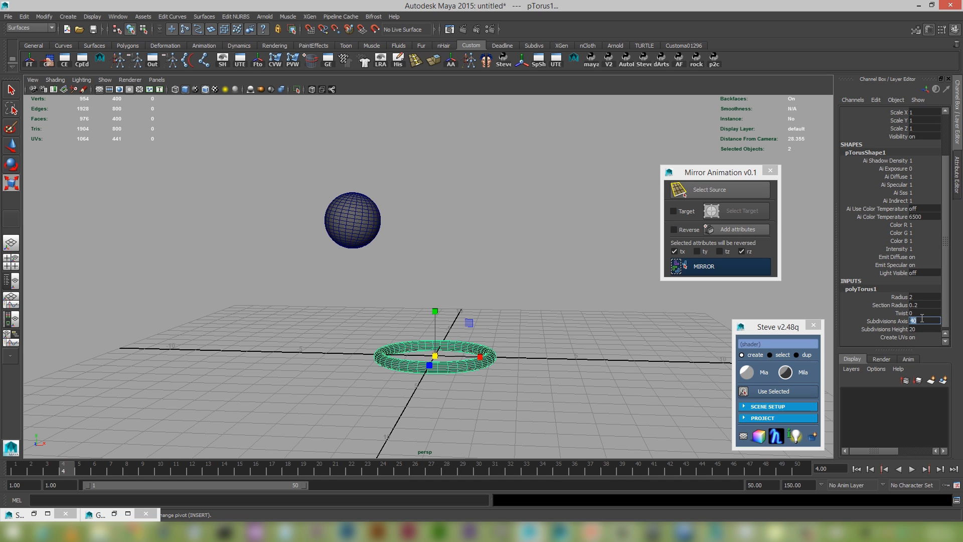
{"action": "type", "text": "60"}
{"action": "key", "text": "Return"}
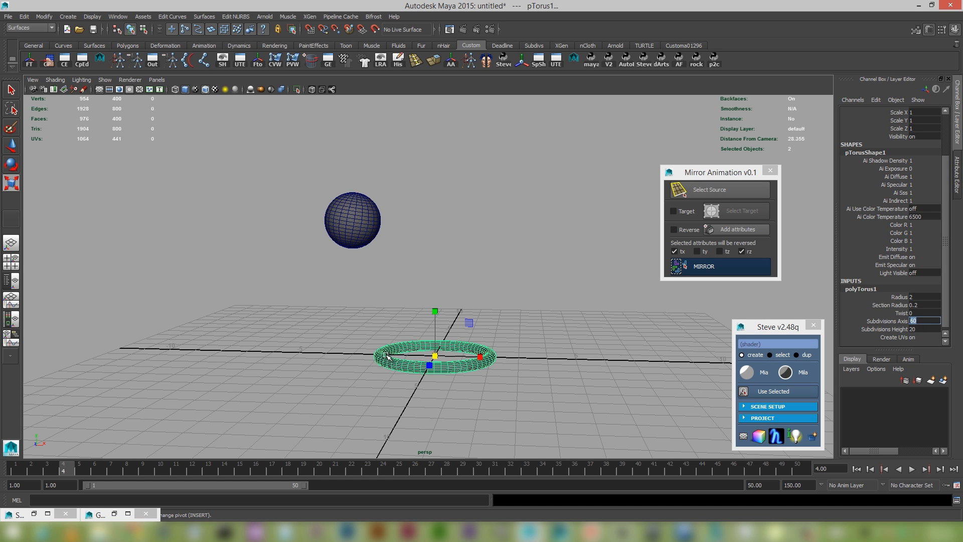
Select the sphere with its Translate X through Rotate Z channels highlighted, and load it as the mirror source.
{"action": "right_click_drag", "start_coordinate": [388, 357], "coordinate": [419, 288]}
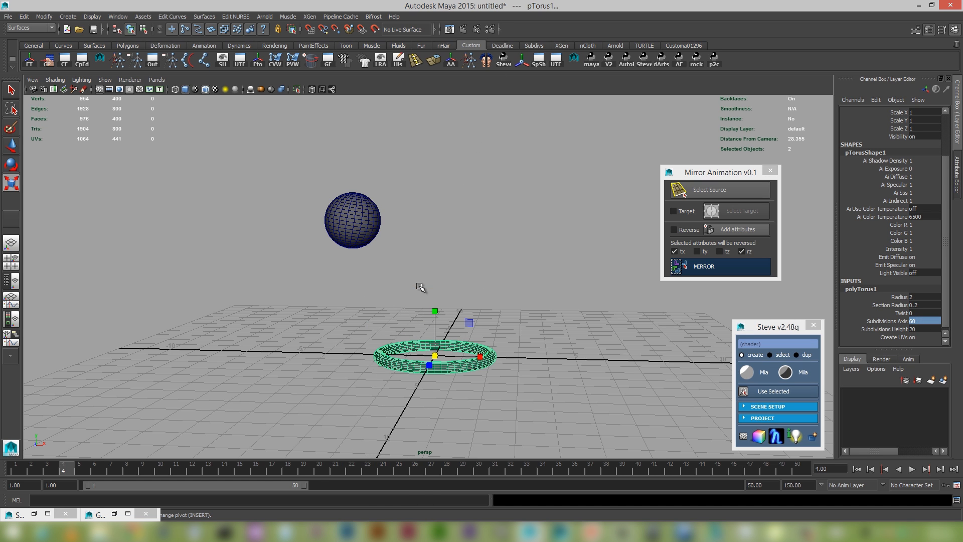
{"action": "left_click", "coordinate": [369, 314]}
{"action": "left_click", "coordinate": [359, 207]}
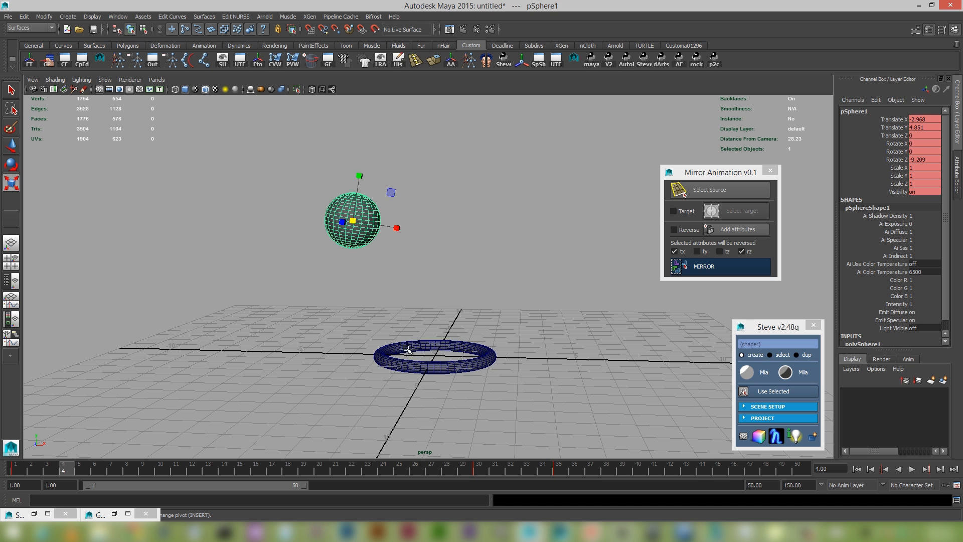
{"action": "left_click", "coordinate": [406, 347]}
{"action": "left_click", "coordinate": [437, 248]}
{"action": "left_click", "coordinate": [362, 226]}
{"action": "left_click_drag", "start_coordinate": [898, 119], "coordinate": [894, 163]}
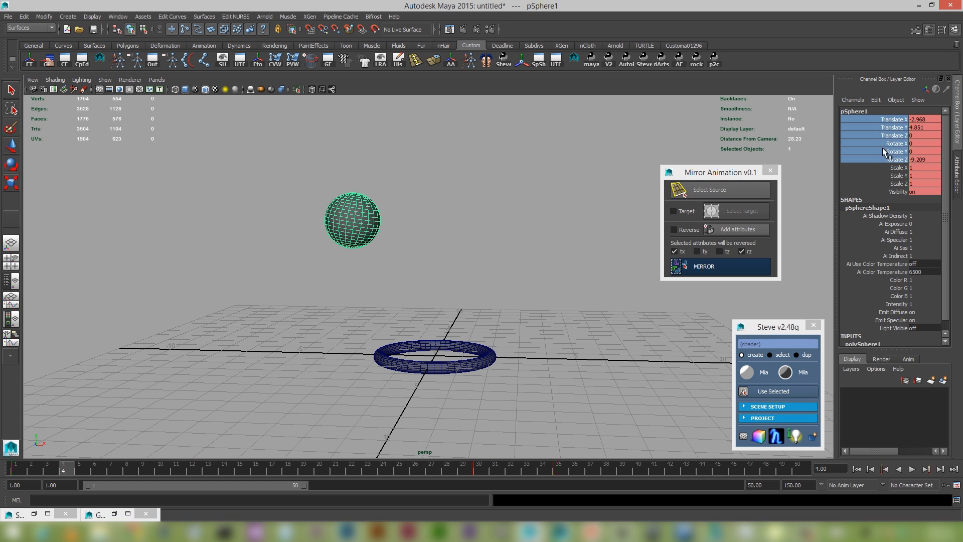
{"action": "left_click", "coordinate": [723, 193]}
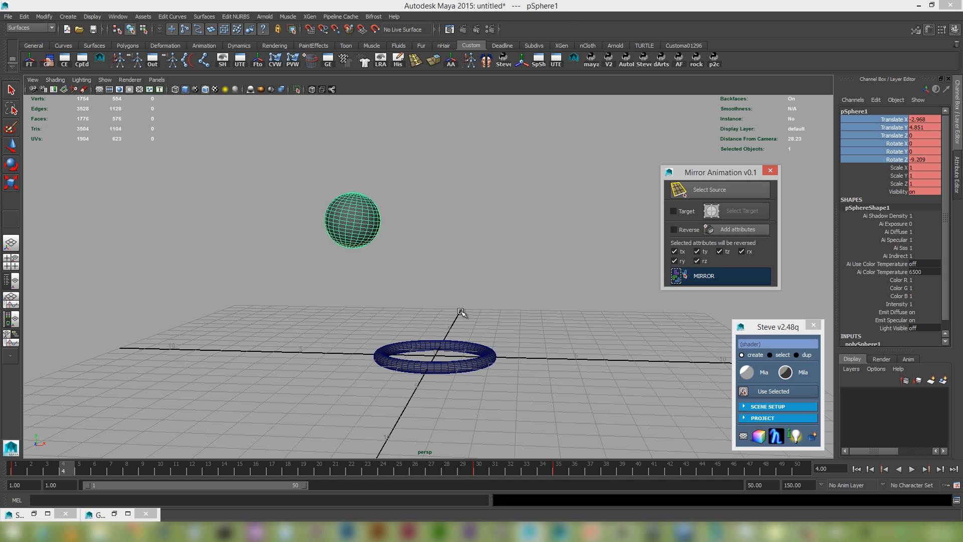
Enable a separate target, assign the torus to it, and mirror the sphere's animation with all translate and rotate attributes reversed.
{"action": "left_click", "coordinate": [431, 348]}
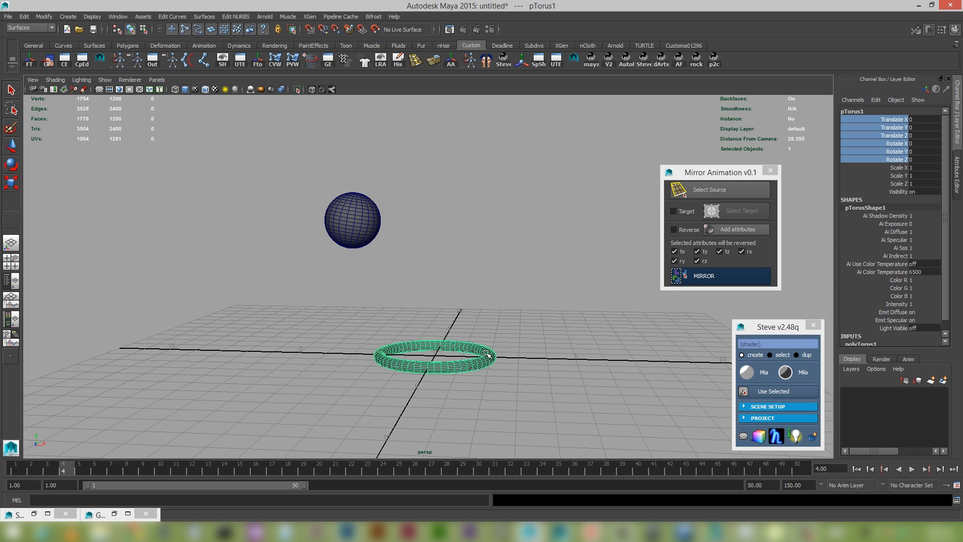
{"action": "left_click", "coordinate": [690, 211]}
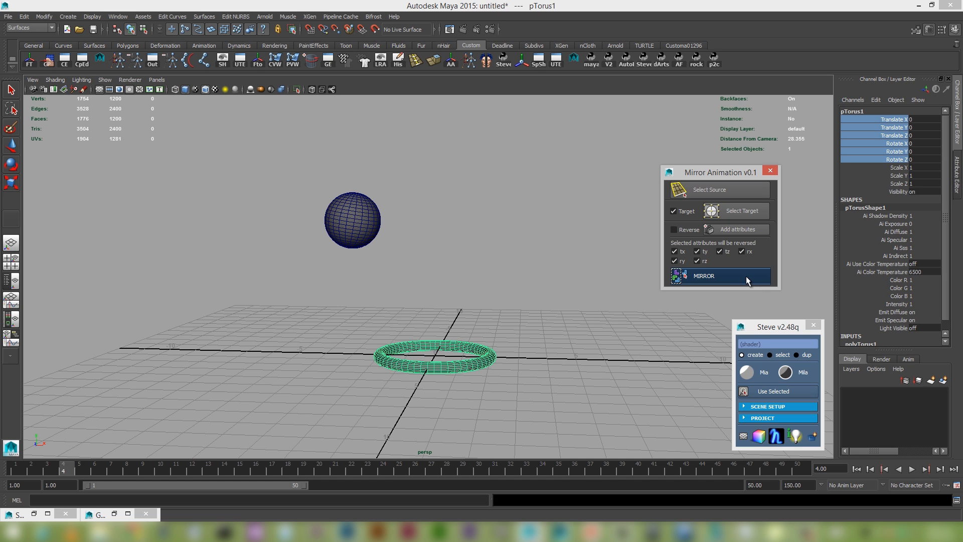
{"action": "left_click", "coordinate": [718, 279]}
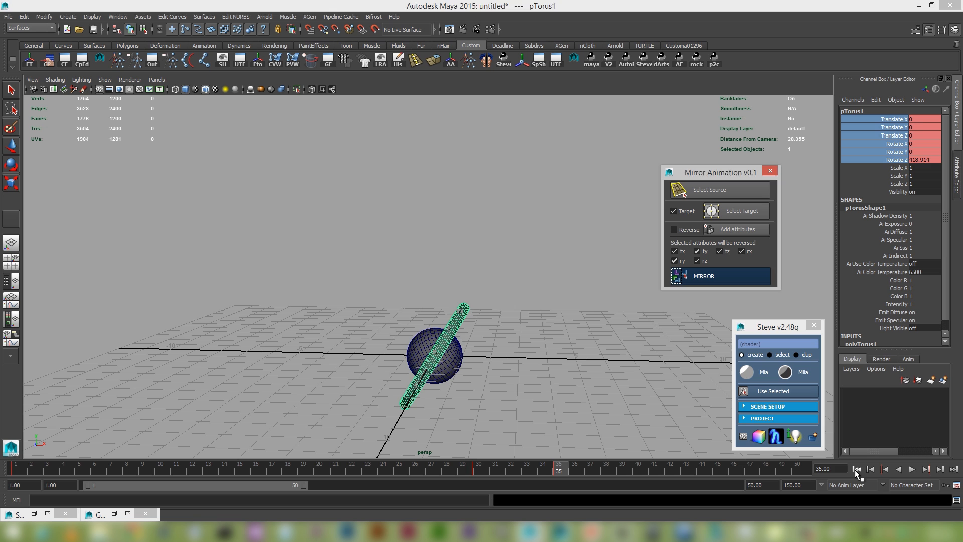
Play the sphere and torus animation from the first frame, mirror it onto the torus once more, and replay it.
{"action": "left_click", "coordinate": [856, 470]}
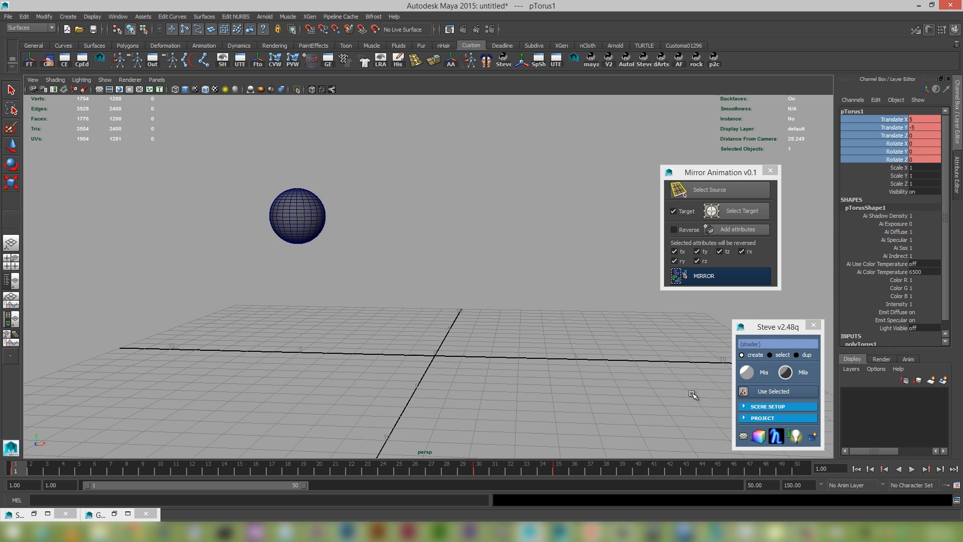
{"action": "scroll", "coordinate": [623, 398], "scroll_direction": "down", "scroll_amount": 3}
{"action": "left_click", "coordinate": [910, 470]}
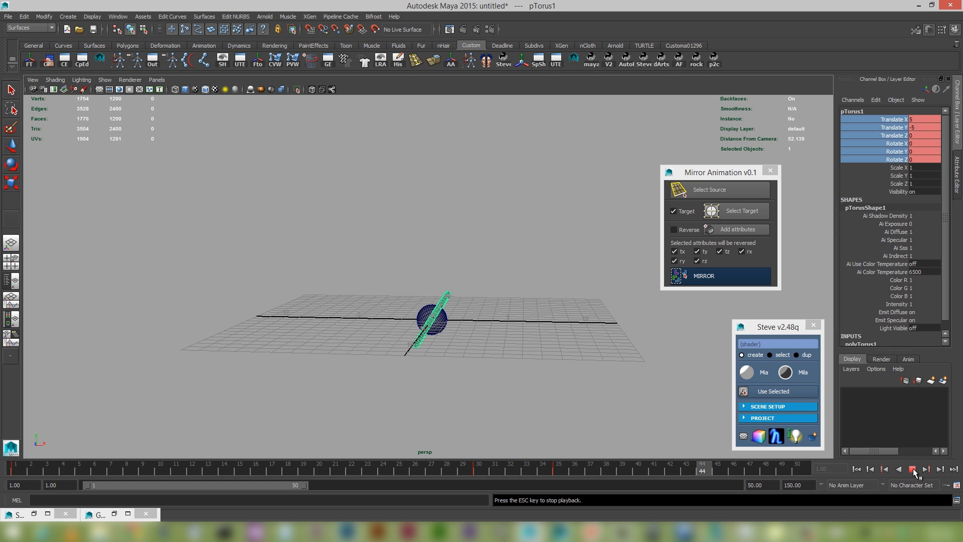
{"action": "left_click", "coordinate": [912, 470]}
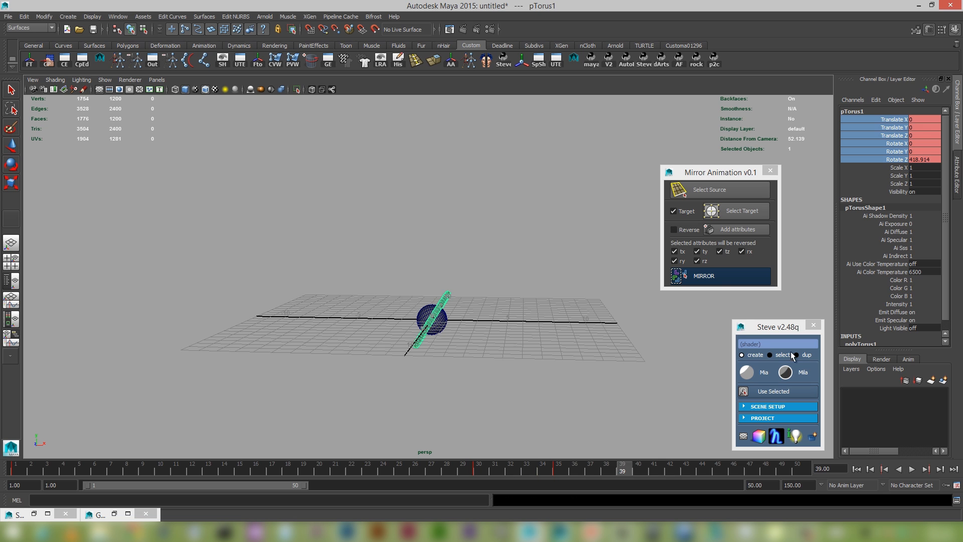
{"action": "left_click", "coordinate": [718, 273]}
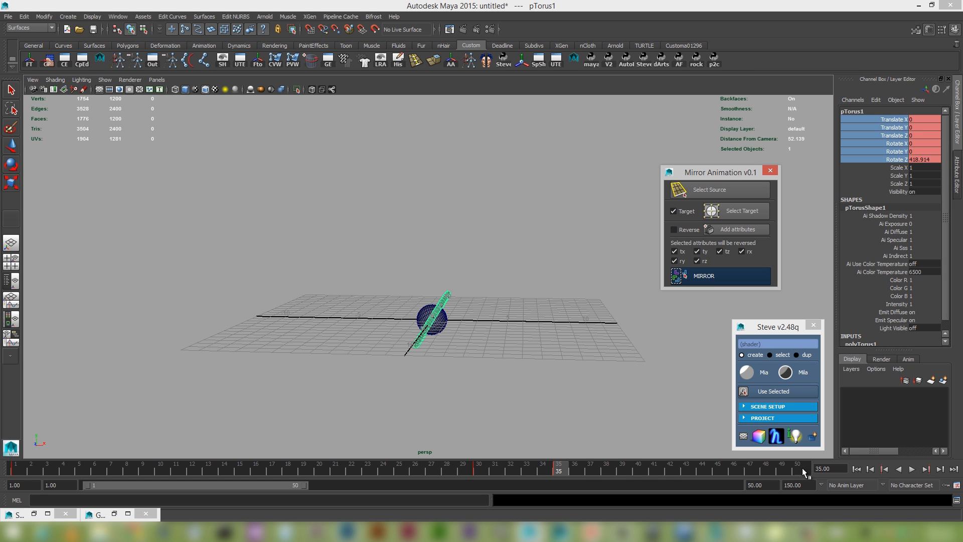
{"action": "left_click", "coordinate": [856, 469]}
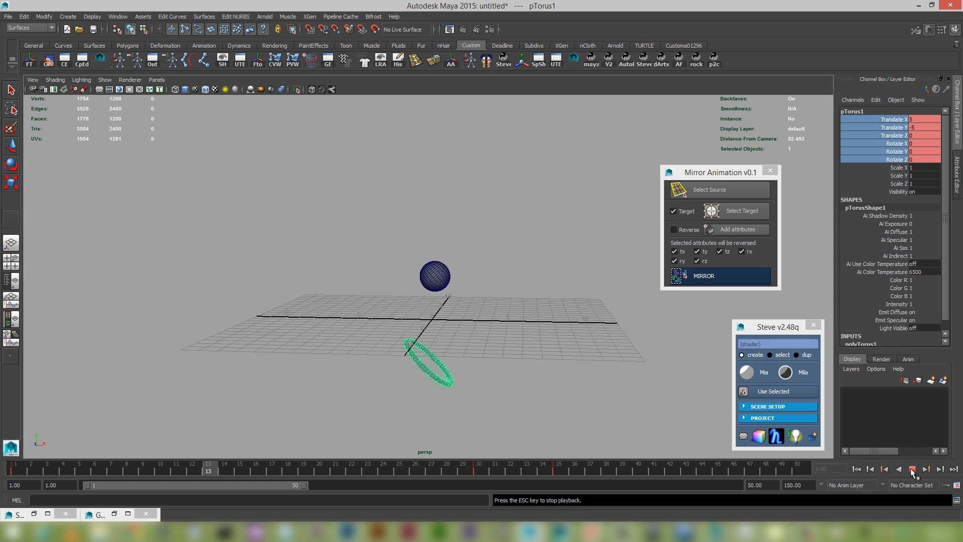
{"action": "key", "text": "Escape"}
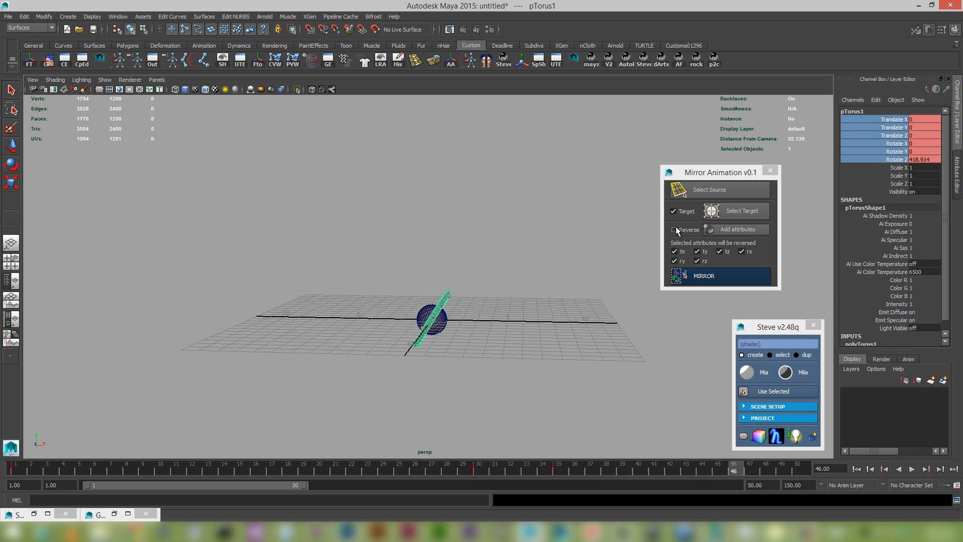
Clear all reversed attributes, mirror the sphere's animation onto the torus, and play it from the first frame.
{"action": "left_click", "coordinate": [675, 229]}
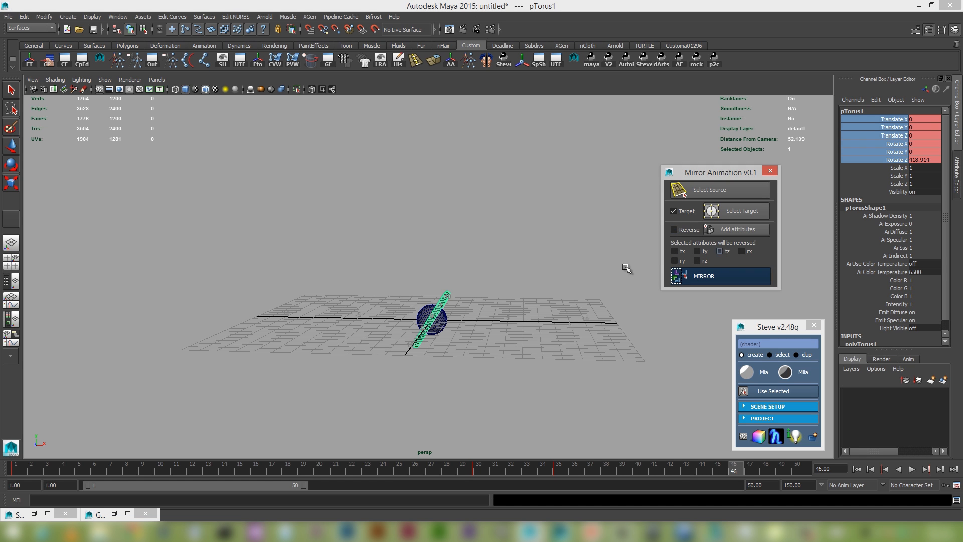
{"action": "right_click_drag", "start_coordinate": [445, 340], "coordinate": [452, 358], "text": "alt"}
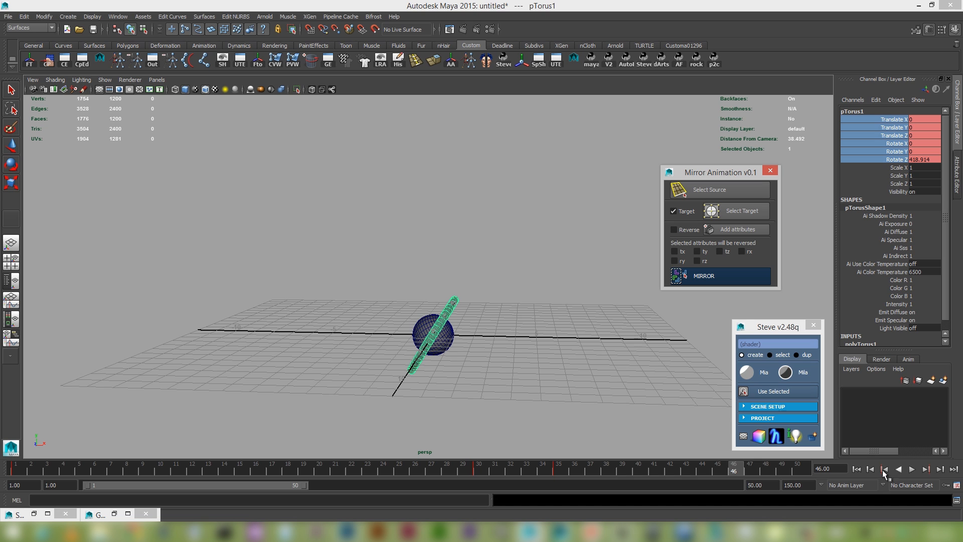
{"action": "left_click", "coordinate": [856, 468]}
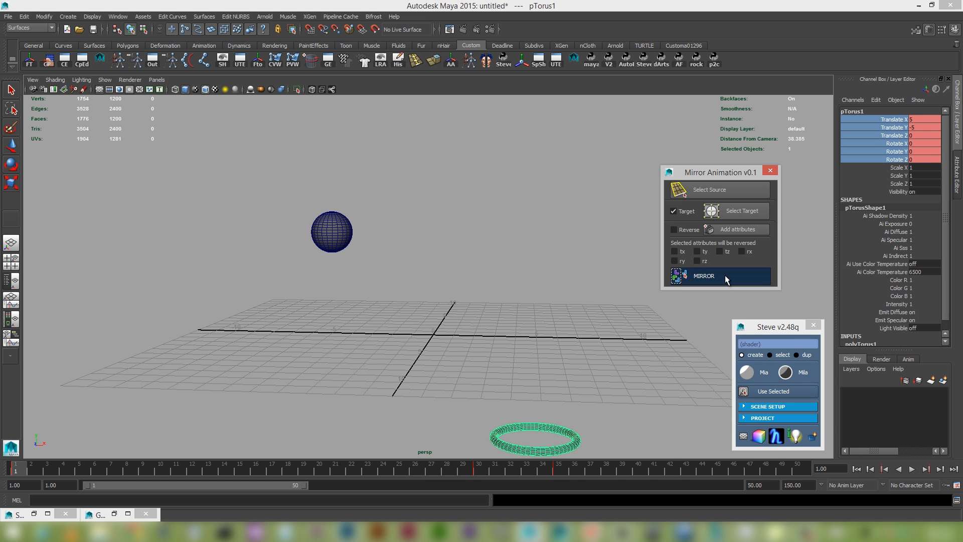
{"action": "left_click", "coordinate": [726, 277]}
{"action": "left_click", "coordinate": [856, 469]}
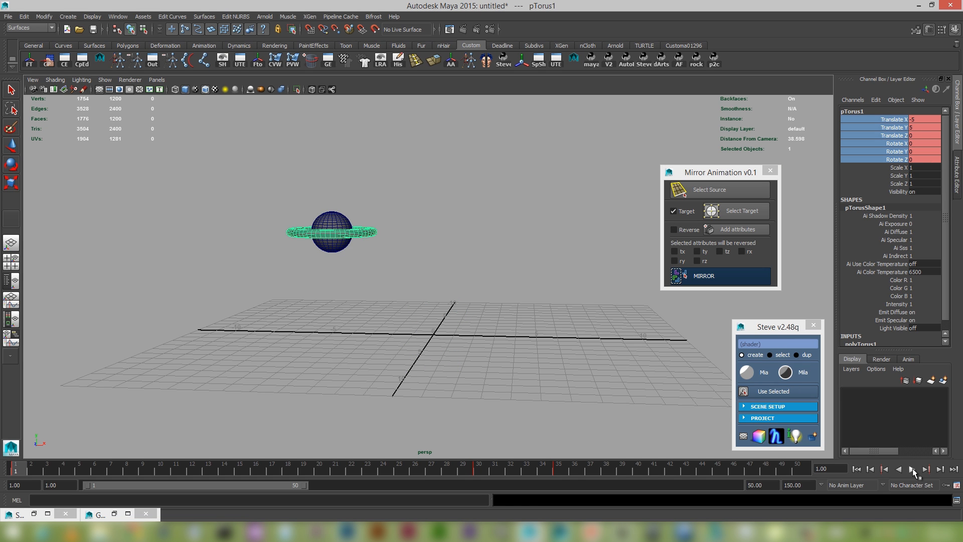
{"action": "left_click", "coordinate": [911, 469]}
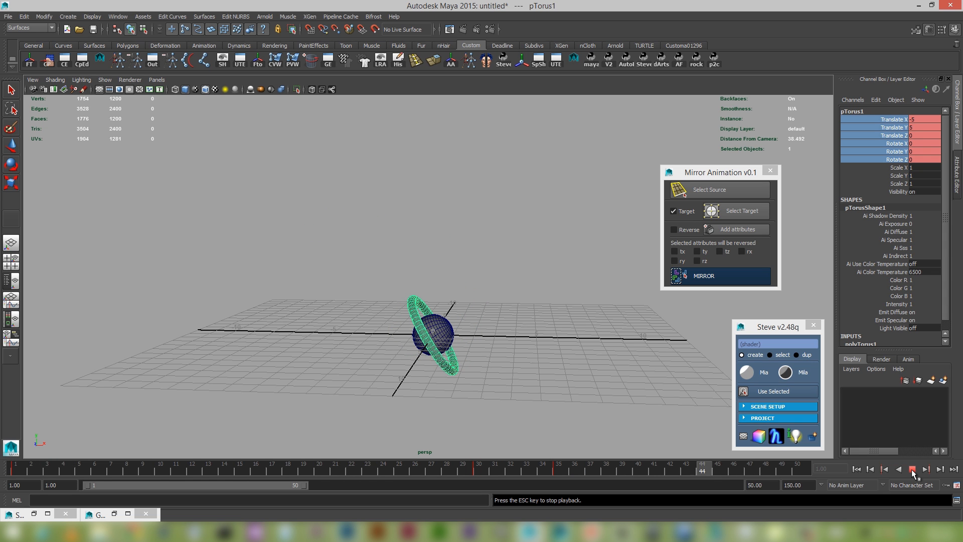
{"action": "left_click", "coordinate": [912, 469]}
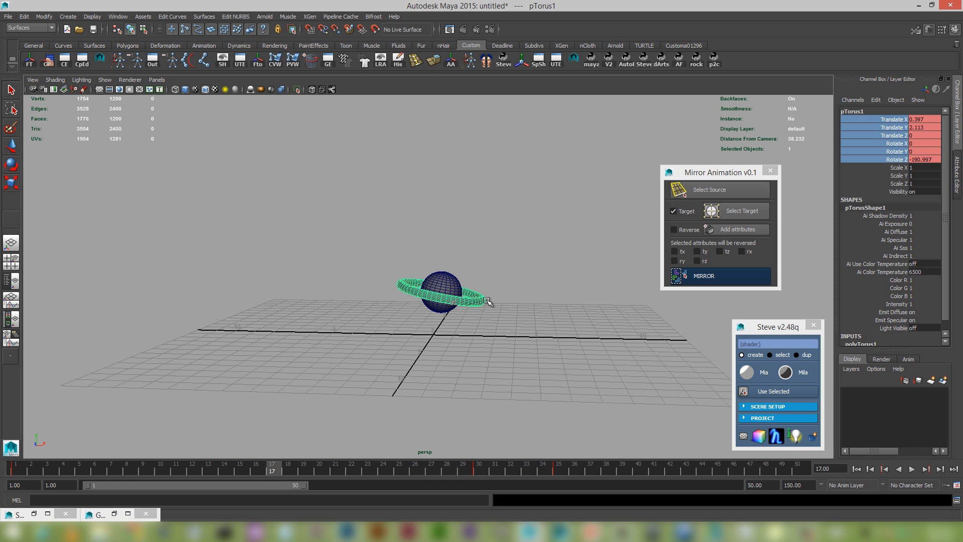
Set only rz to be reversed, mirror the sphere's animation onto the torus, and play it from the first frame.
{"action": "scroll", "coordinate": [486, 301], "scroll_direction": "up", "scroll_amount": 5}
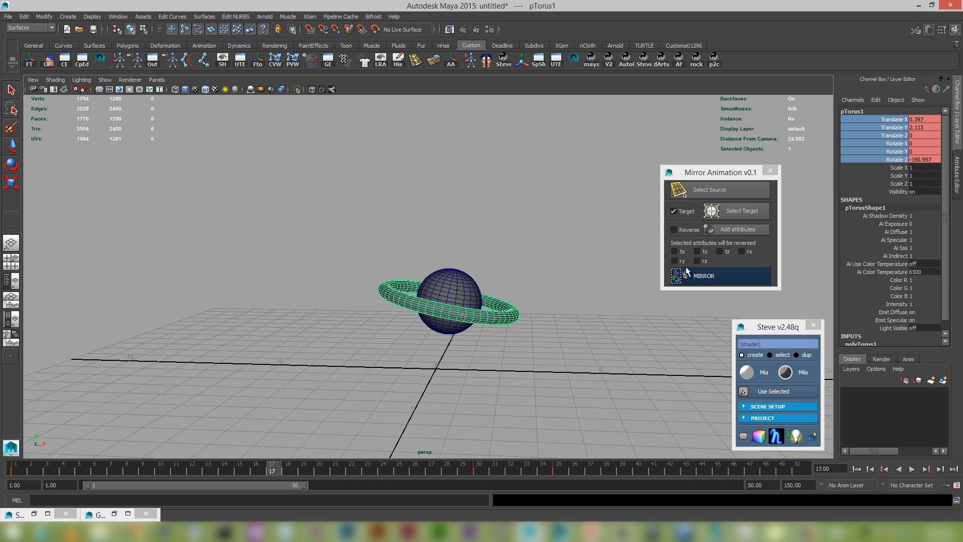
{"action": "left_click", "coordinate": [697, 261]}
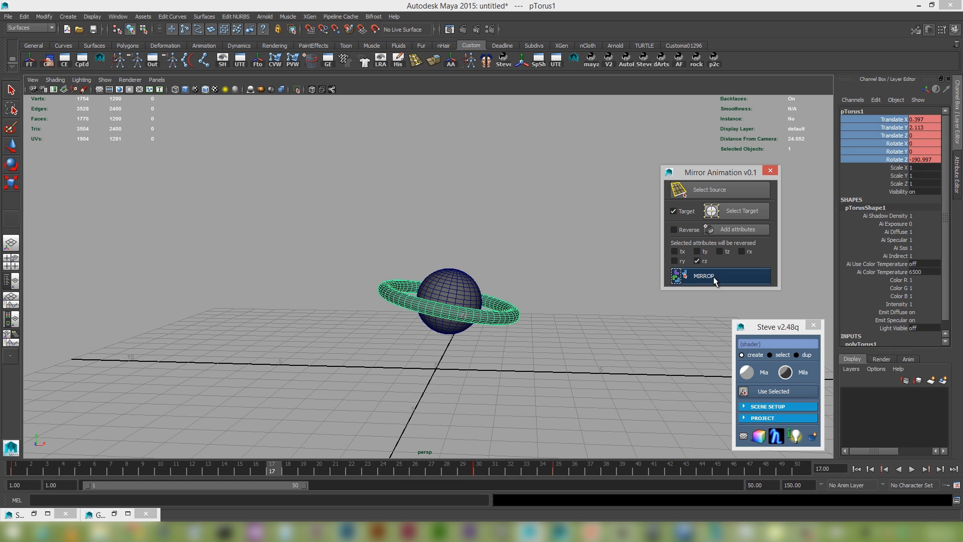
{"action": "left_click", "coordinate": [717, 274]}
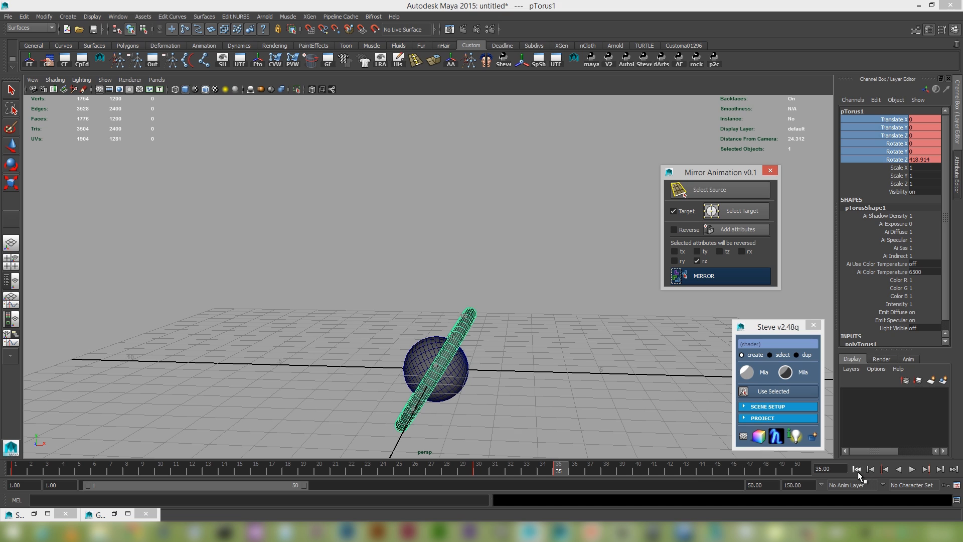
{"action": "left_click", "coordinate": [857, 470]}
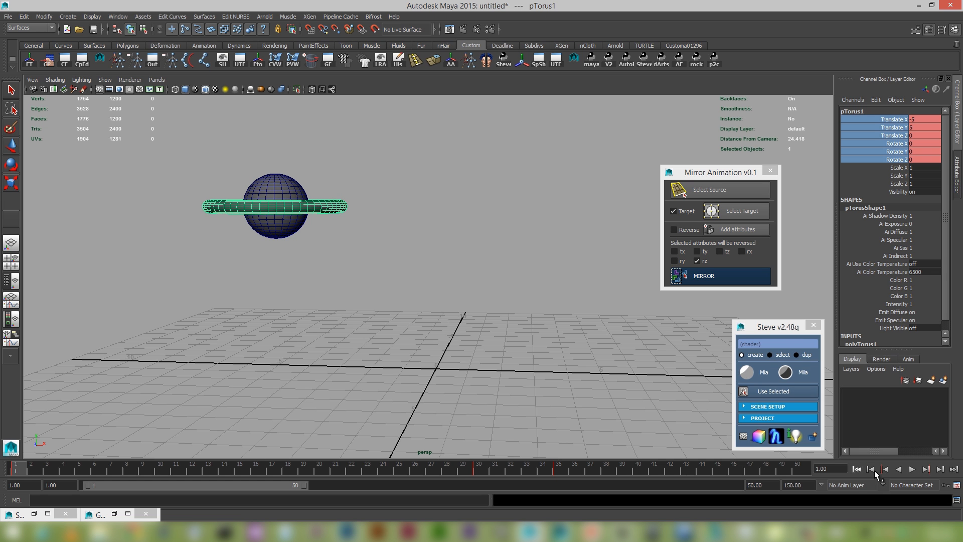
{"action": "left_click", "coordinate": [911, 469]}
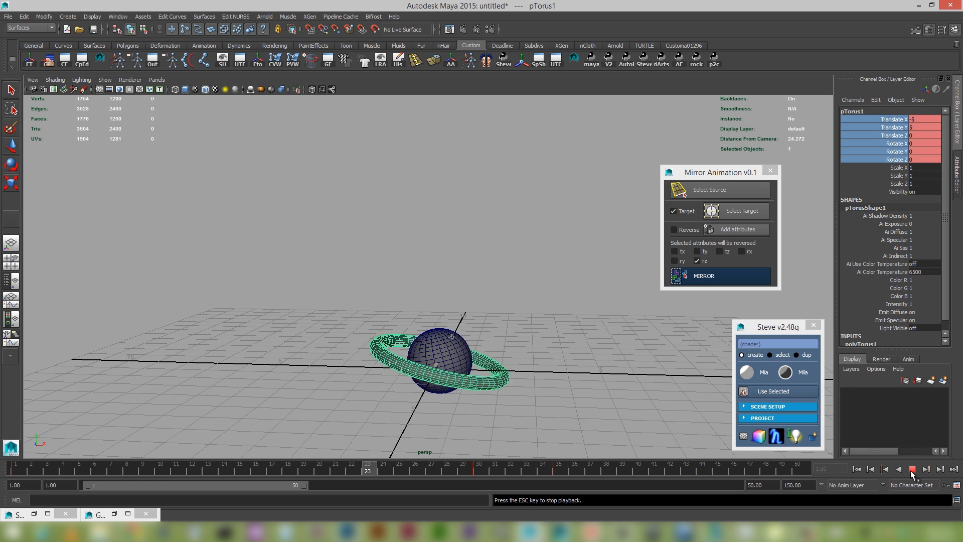
{"action": "left_click", "coordinate": [912, 472]}
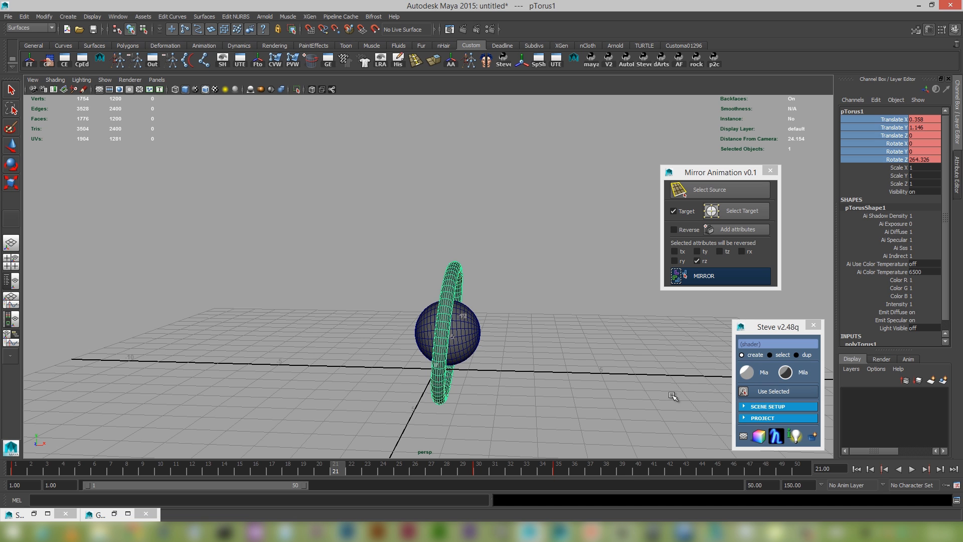
Open the recent scene BishopFull.ma without saving the current scene.
{"action": "scroll", "coordinate": [415, 212], "scroll_direction": "down", "scroll_amount": 4}
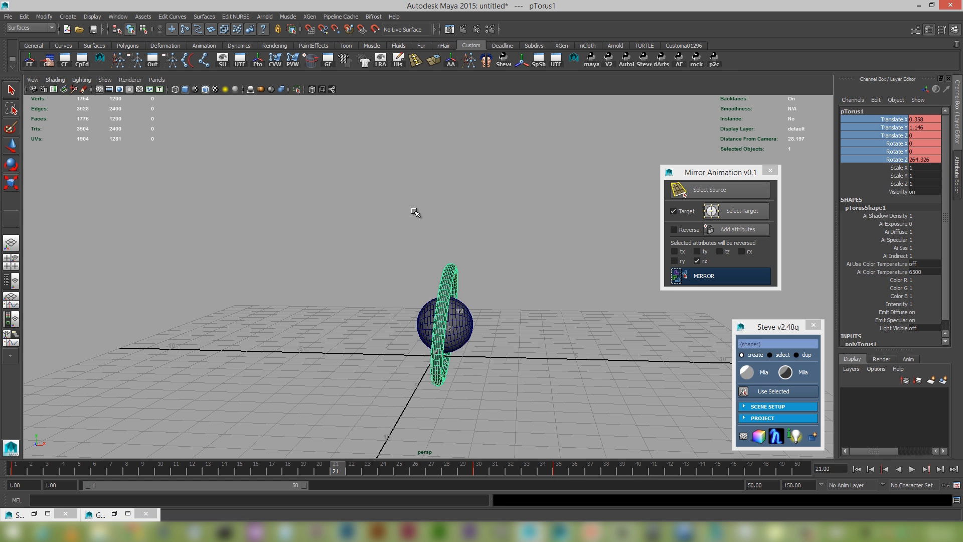
{"action": "scroll", "coordinate": [416, 211], "scroll_direction": "up", "scroll_amount": 3}
{"action": "left_click", "coordinate": [8, 17]}
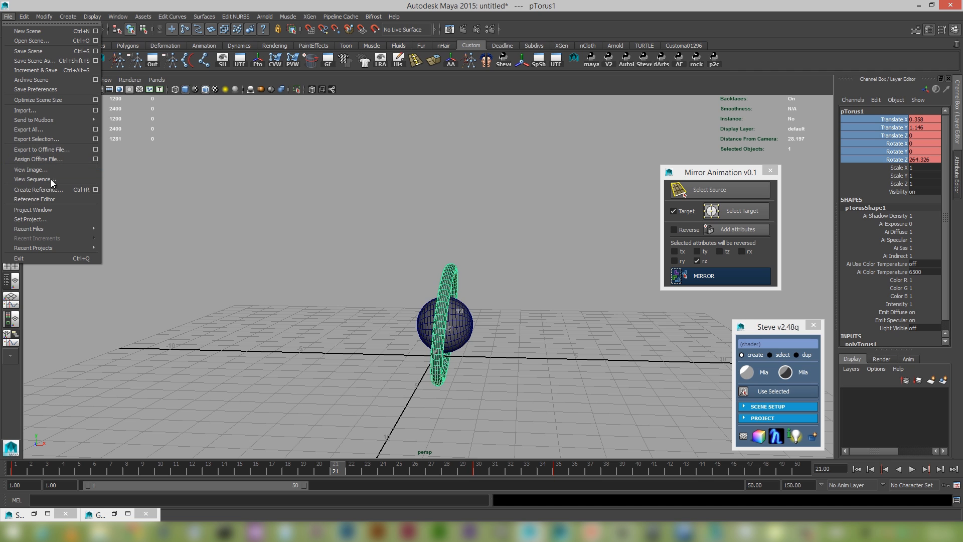
{"action": "mouse_move", "coordinate": [61, 229]}
{"action": "left_click", "coordinate": [126, 229]}
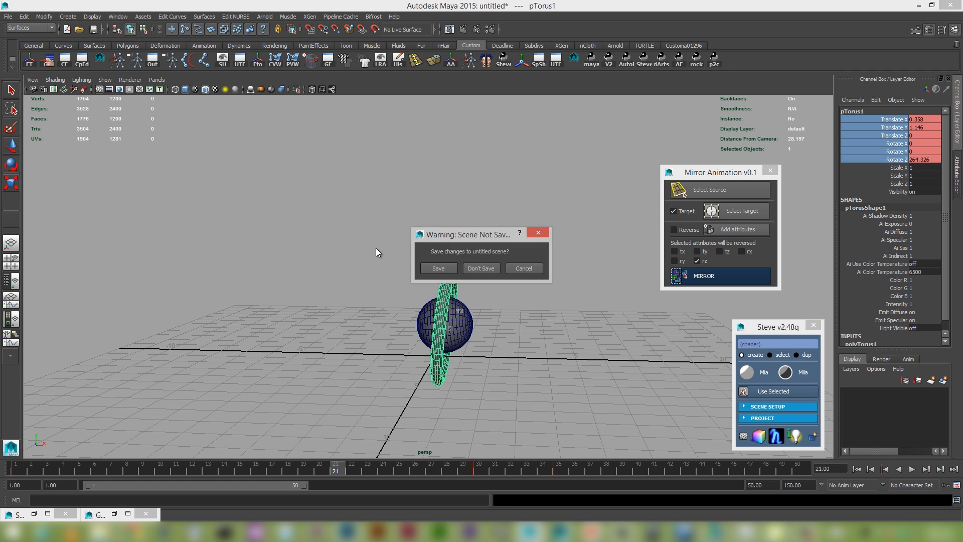
{"action": "left_click", "coordinate": [478, 267]}
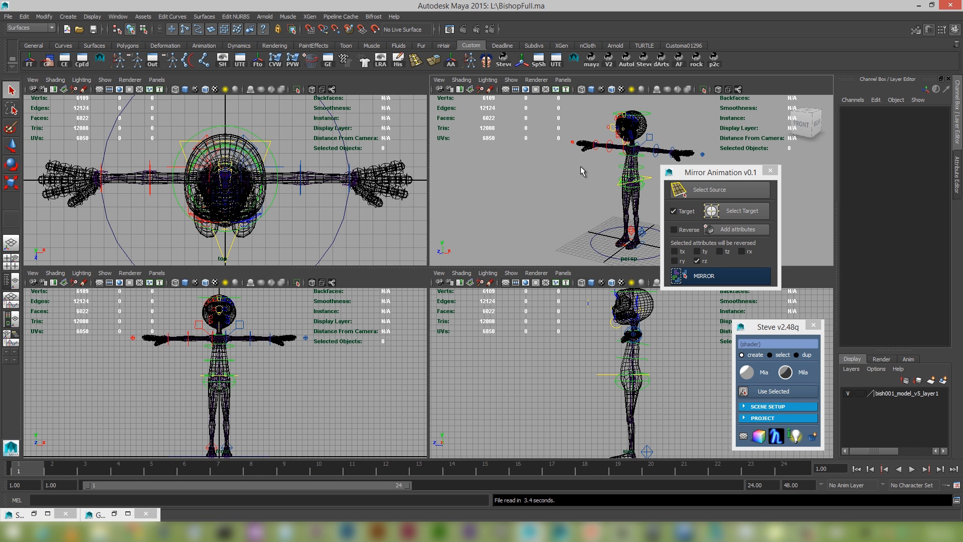
Maximize the perspective view and display the character rig with textured shading, seen from the front.
{"action": "key", "text": "space"}
{"action": "left_click_drag", "start_coordinate": [370, 226], "coordinate": [447, 262], "text": "alt"}
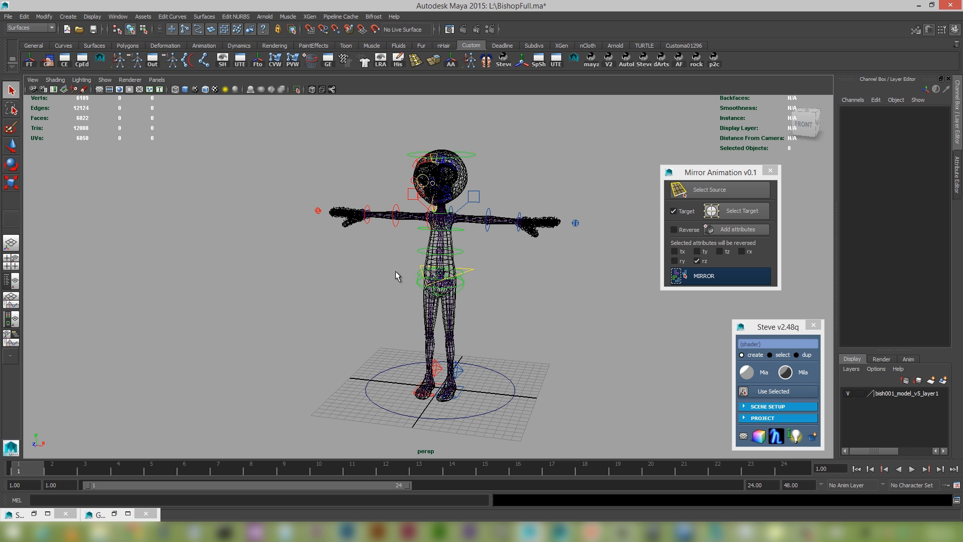
{"action": "key", "text": "6"}
{"action": "left_click_drag", "start_coordinate": [386, 245], "coordinate": [423, 258], "text": "alt"}
{"action": "scroll", "coordinate": [423, 258], "scroll_direction": "up", "scroll_amount": 4}
{"action": "middle_click_drag", "start_coordinate": [415, 266], "coordinate": [428, 295], "text": "alt"}
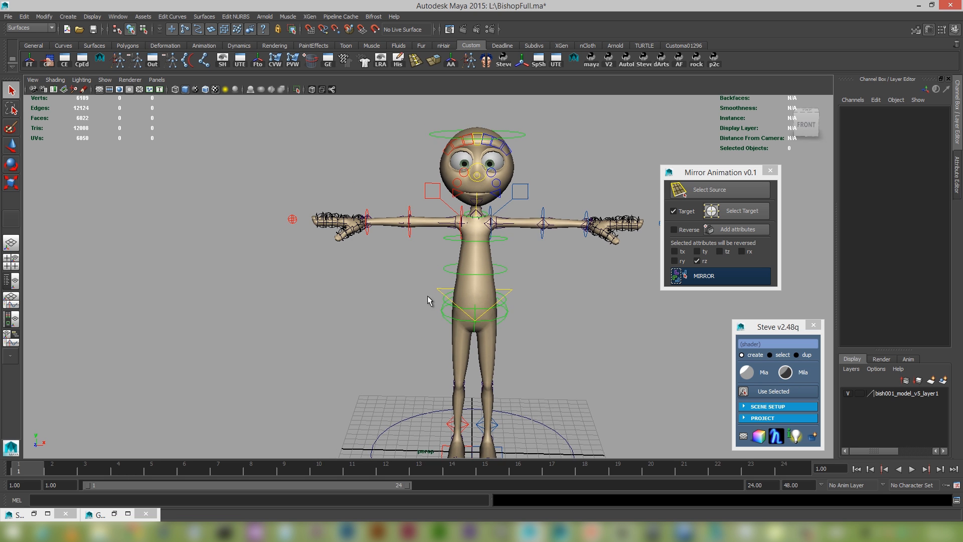
{"action": "left_click_drag", "start_coordinate": [427, 296], "coordinate": [418, 290], "text": "alt"}
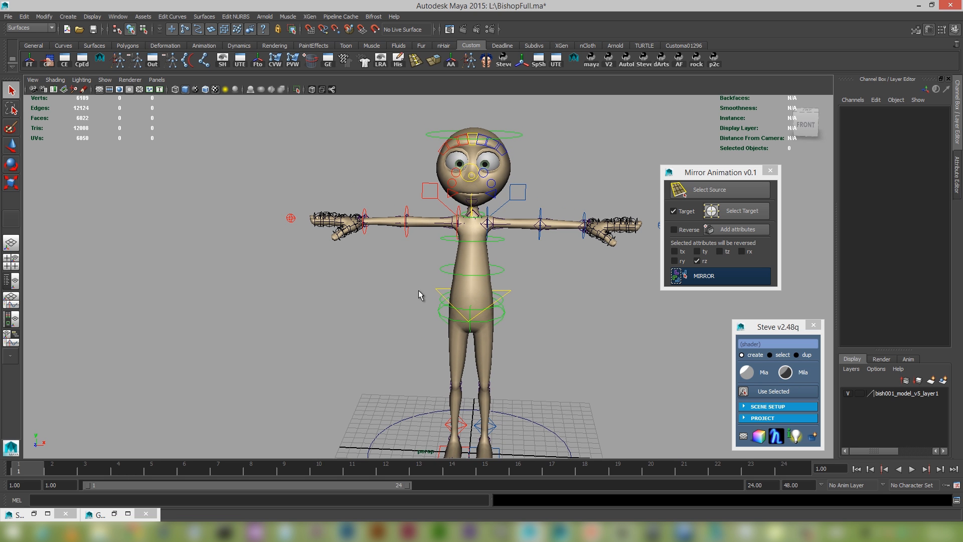
Hide the joints in the perspective view so only the character's mesh and controls are displayed.
{"action": "left_click", "coordinate": [103, 80]}
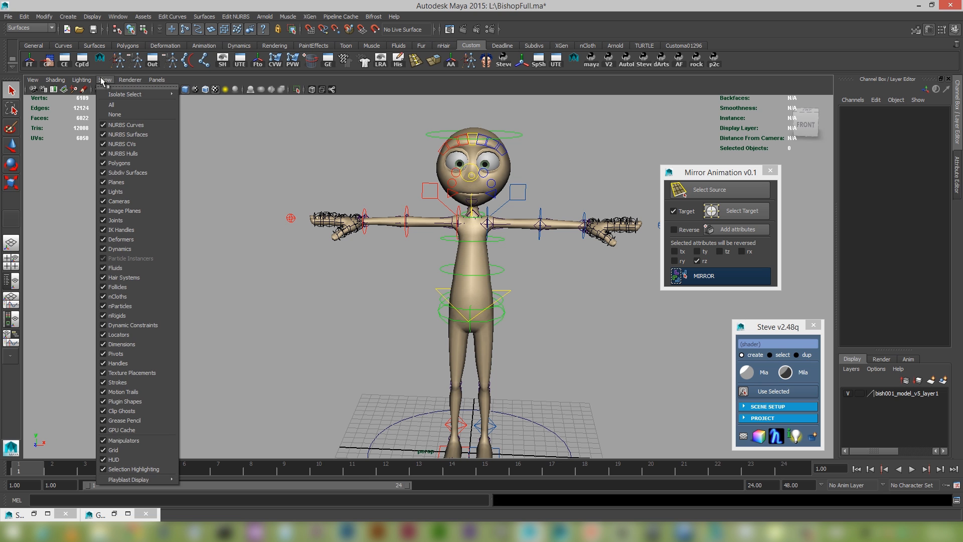
{"action": "left_click", "coordinate": [121, 218]}
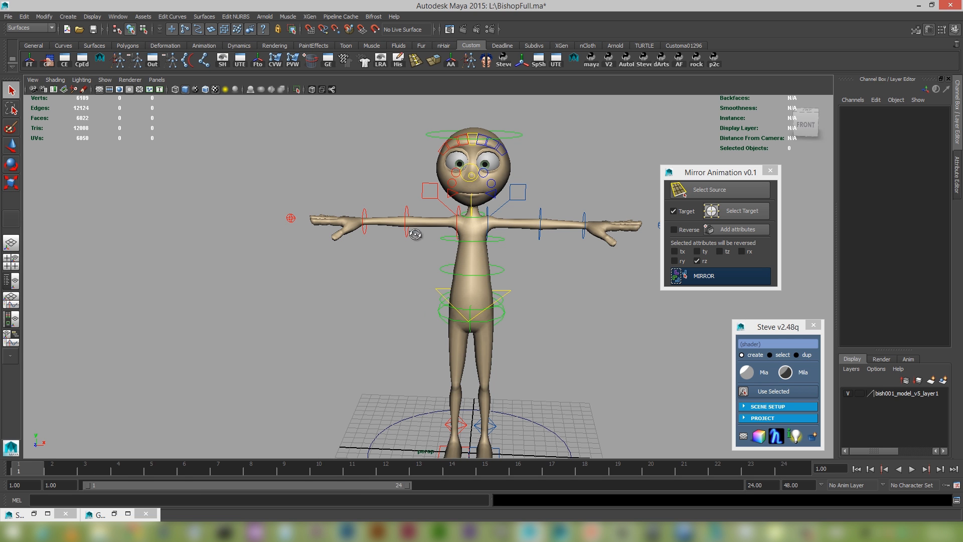
{"action": "scroll", "coordinate": [442, 259], "scroll_direction": "up", "scroll_amount": 3}
{"action": "middle_click_drag", "start_coordinate": [442, 260], "coordinate": [410, 309], "text": "alt"}
{"action": "scroll", "coordinate": [453, 310], "scroll_direction": "down", "scroll_amount": 2}
{"action": "mouse_move", "coordinate": [454, 310]}
{"action": "left_mouse_down", "text": "alt"}
{"action": "mouse_move", "coordinate": [428, 305]}
{"action": "mouse_move", "coordinate": [475, 310]}
{"action": "mouse_move", "coordinate": [441, 322]}
{"action": "left_mouse_up", "text": "alt"}
{"action": "scroll", "coordinate": [427, 304], "scroll_direction": "up", "scroll_amount": 2}
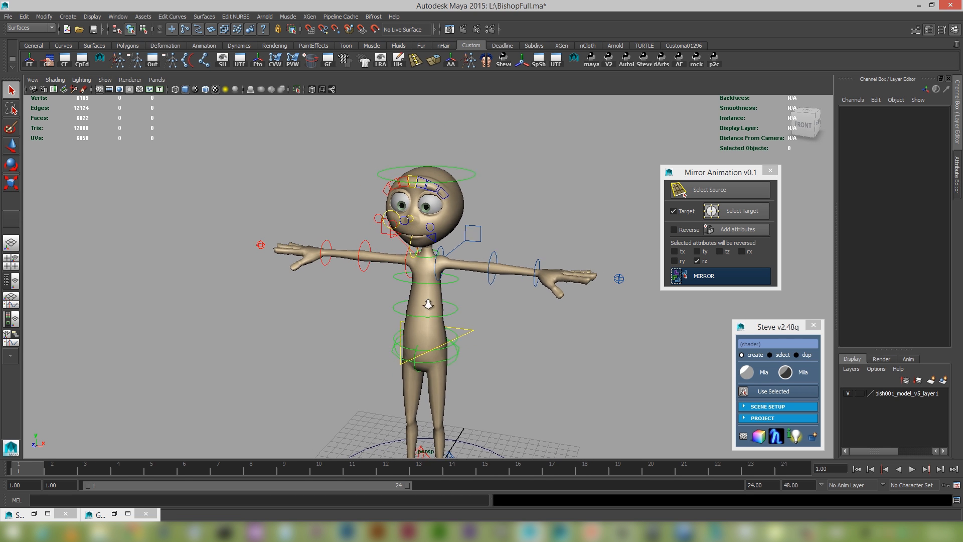
{"action": "scroll", "coordinate": [475, 311], "scroll_direction": "up", "scroll_amount": 2}
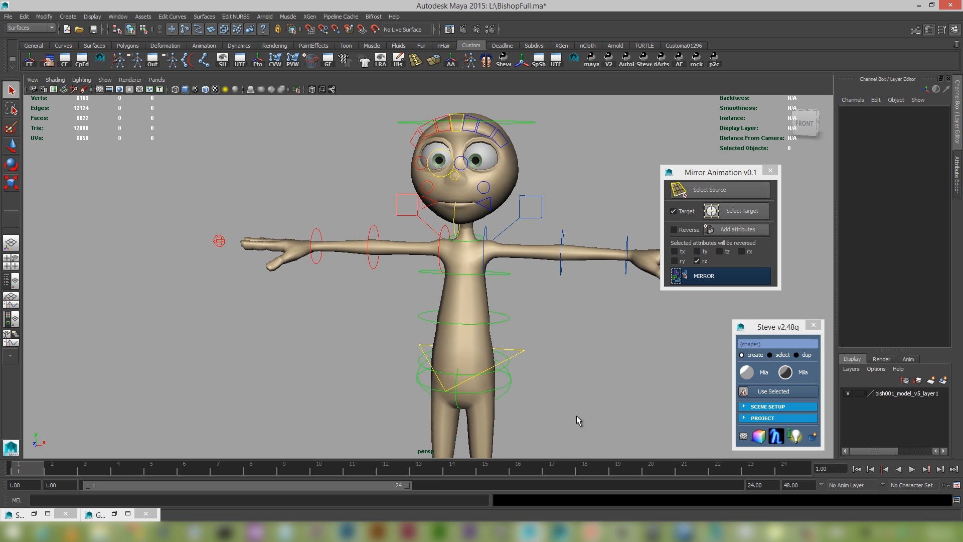
Set the playback range's end frame to 48.
{"action": "double_click", "coordinate": [769, 480]}
{"action": "type", "text": "48"}
{"action": "key", "text": "Return"}
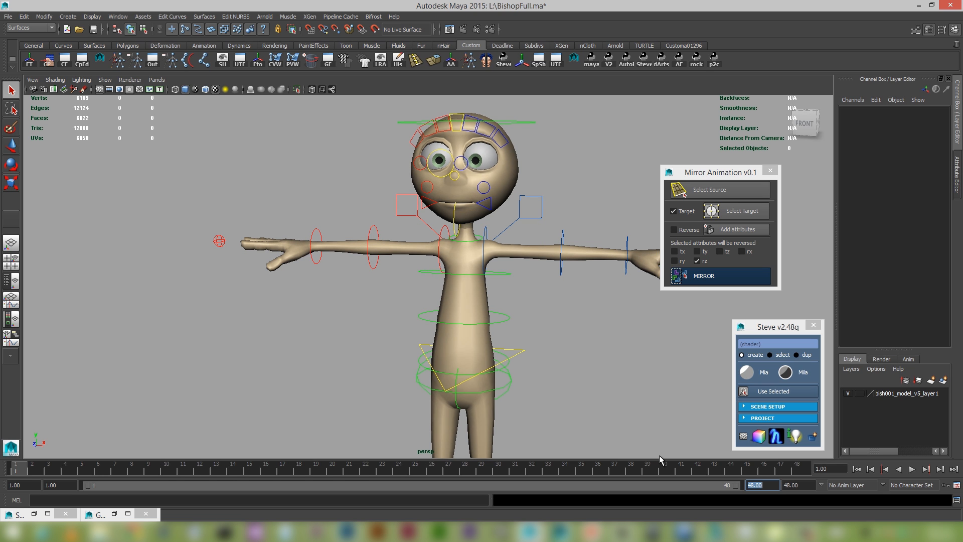
Load the right upper arm, forearm, wrist and hand controls as the Mirror Animation source and keyframe them at frame 1.
{"action": "left_click_drag", "start_coordinate": [433, 307], "coordinate": [463, 271], "text": "alt"}
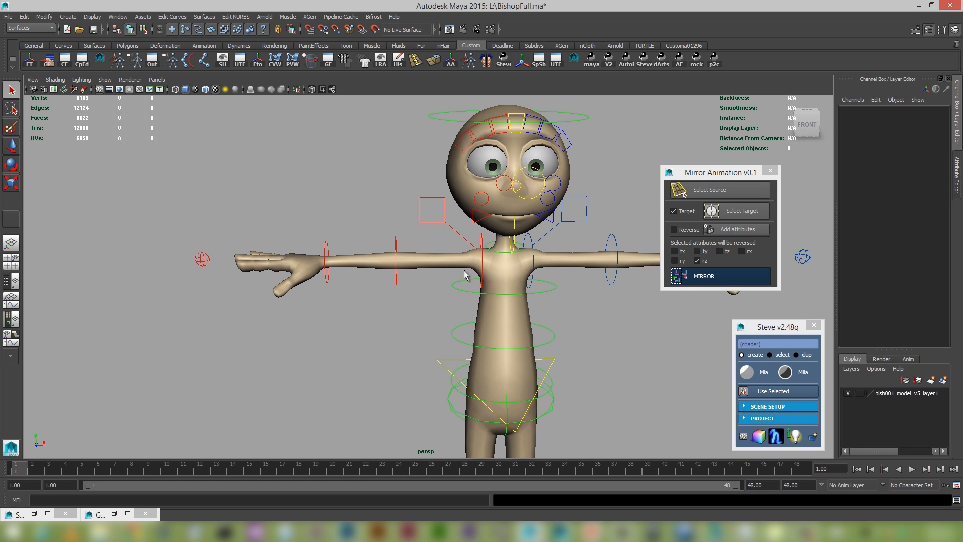
{"action": "left_click", "coordinate": [482, 248]}
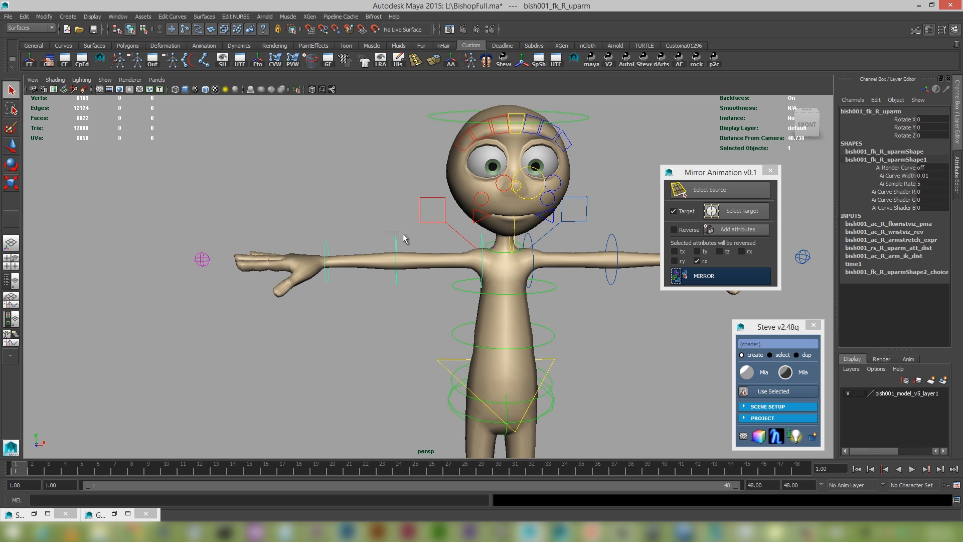
{"action": "left_click", "coordinate": [393, 242], "text": "shift"}
{"action": "left_click", "coordinate": [324, 242], "text": "shift"}
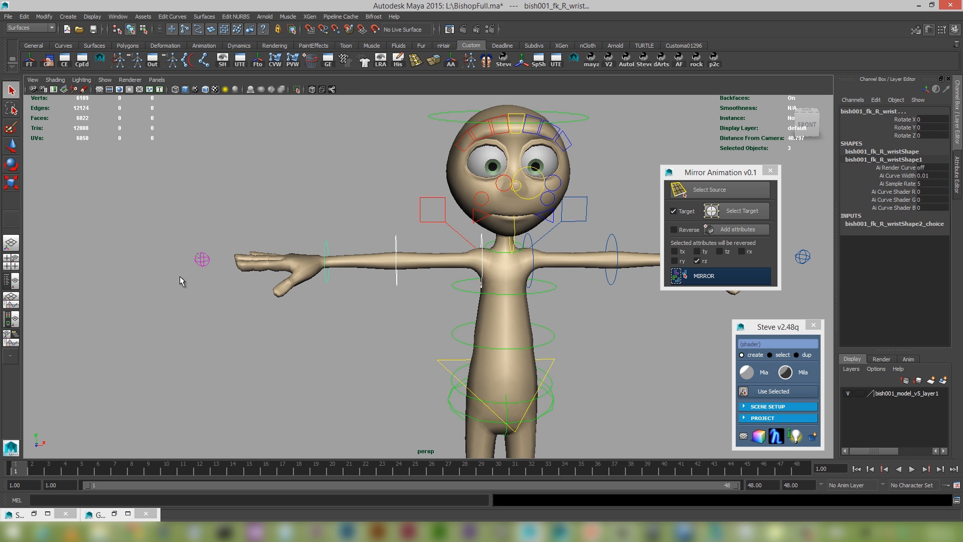
{"action": "left_click", "coordinate": [203, 259], "text": "shift"}
{"action": "left_click_drag", "start_coordinate": [467, 253], "coordinate": [451, 257], "text": "alt"}
{"action": "left_click_drag", "start_coordinate": [385, 265], "coordinate": [400, 267], "text": "alt"}
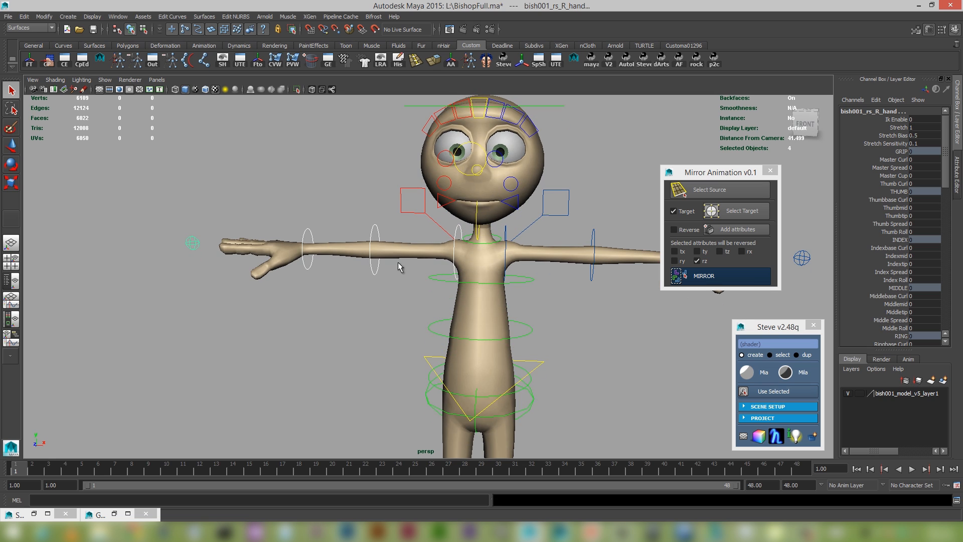
{"action": "left_click", "coordinate": [720, 193]}
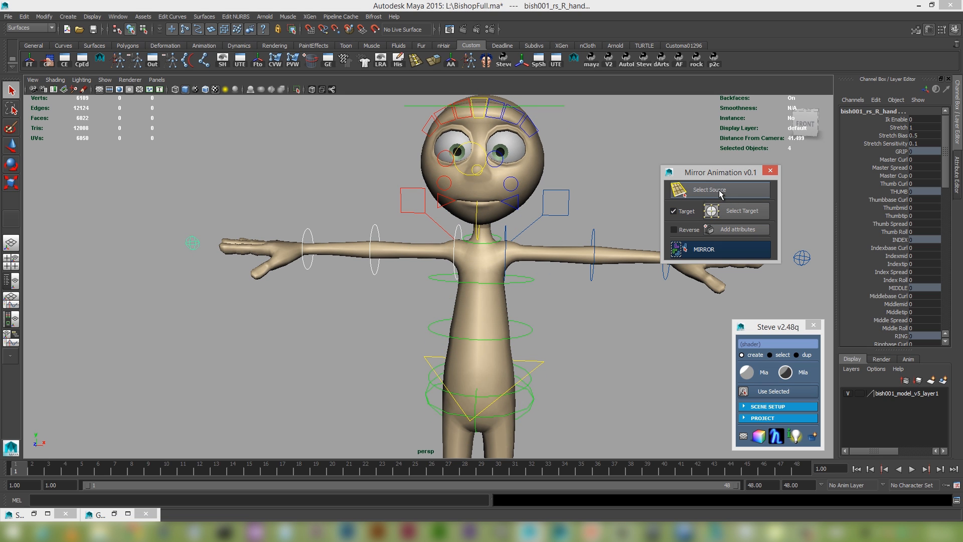
{"action": "left_click_drag", "start_coordinate": [377, 278], "coordinate": [435, 294], "text": "alt"}
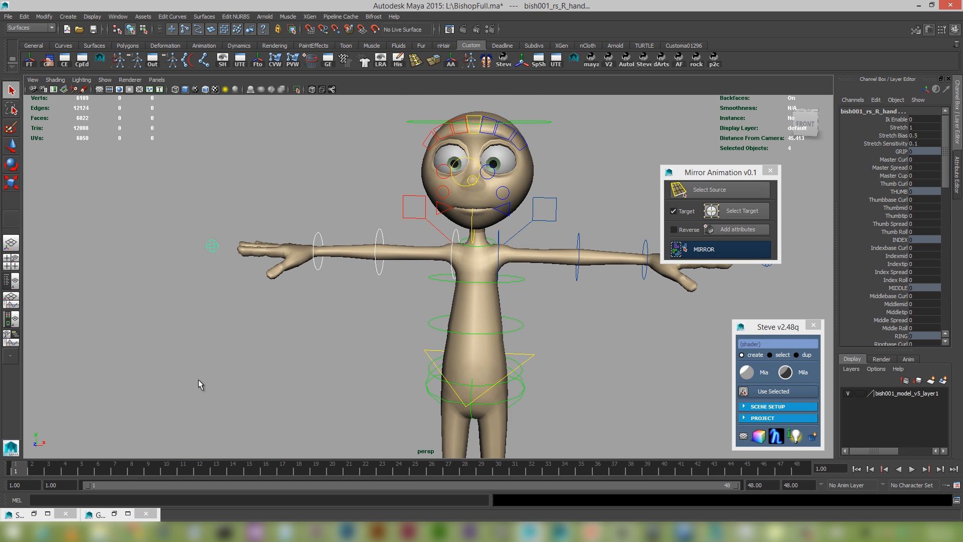
{"action": "key", "text": "s"}
At frame 10, rotate the right upper arm control down to about X 42.2, Y 11.7, Z -38.5 and keyframe it.
{"action": "left_click", "coordinate": [159, 468]}
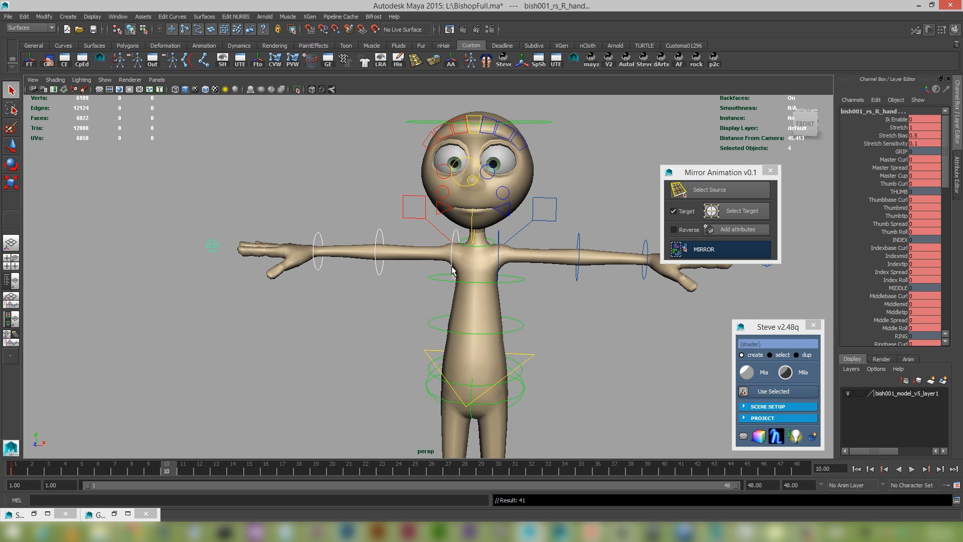
{"action": "left_click", "coordinate": [456, 233]}
{"action": "key", "text": "e"}
{"action": "left_click_drag", "start_coordinate": [489, 223], "coordinate": [467, 242]}
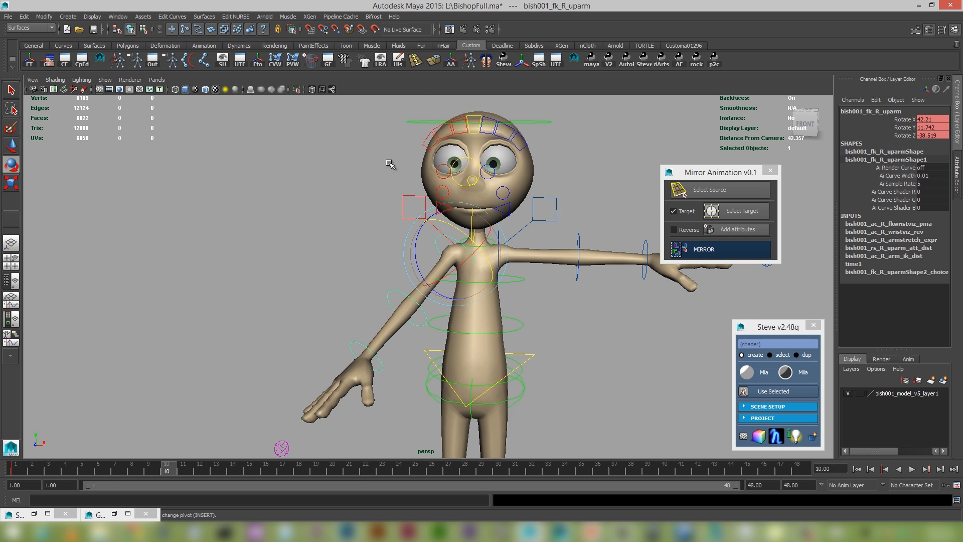
{"action": "key", "text": "s"}
Keyframe the right forearm control unrotated at frame 5 and bend it to about Rotate X 103.4 at frame 15.
{"action": "left_click", "coordinate": [401, 301]}
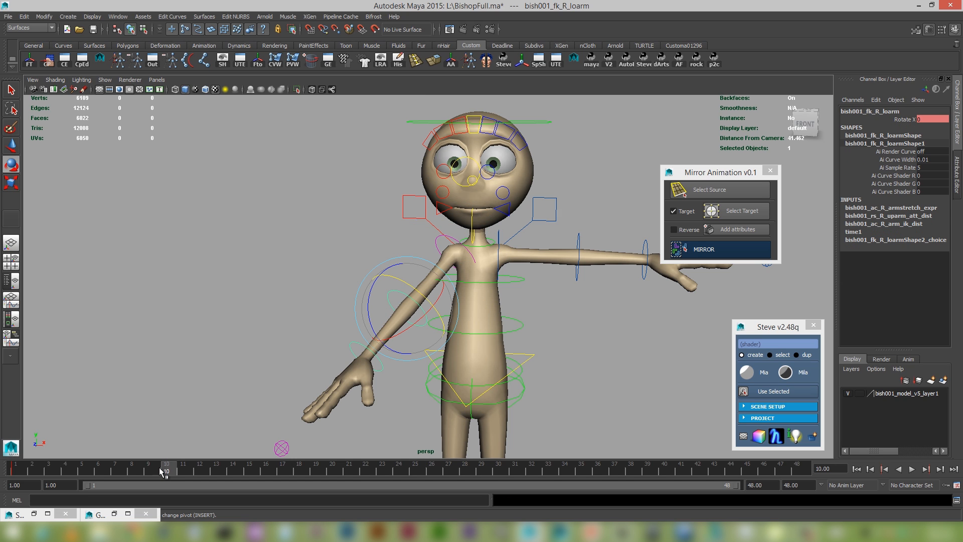
{"action": "left_click_drag", "start_coordinate": [165, 474], "coordinate": [83, 472]}
{"action": "key", "text": "s"}
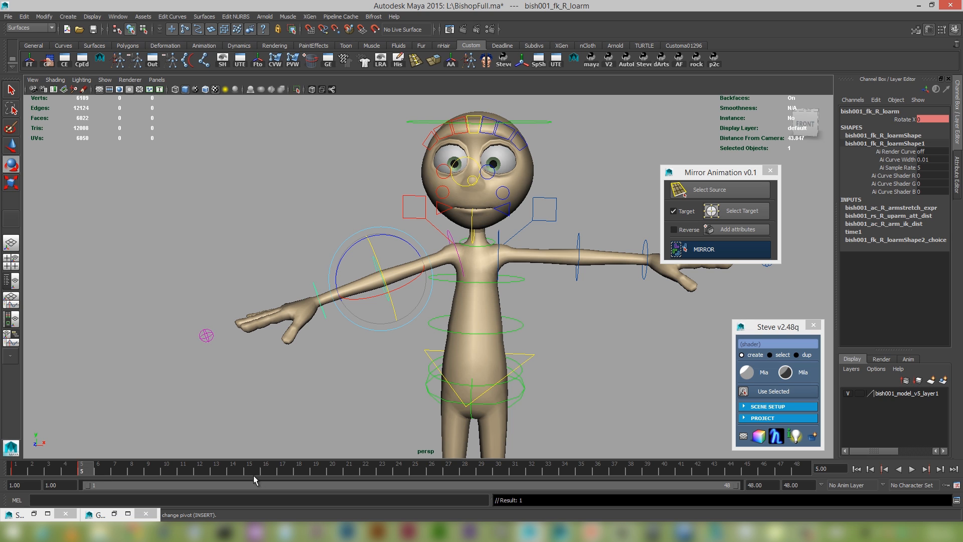
{"action": "left_click", "coordinate": [244, 471]}
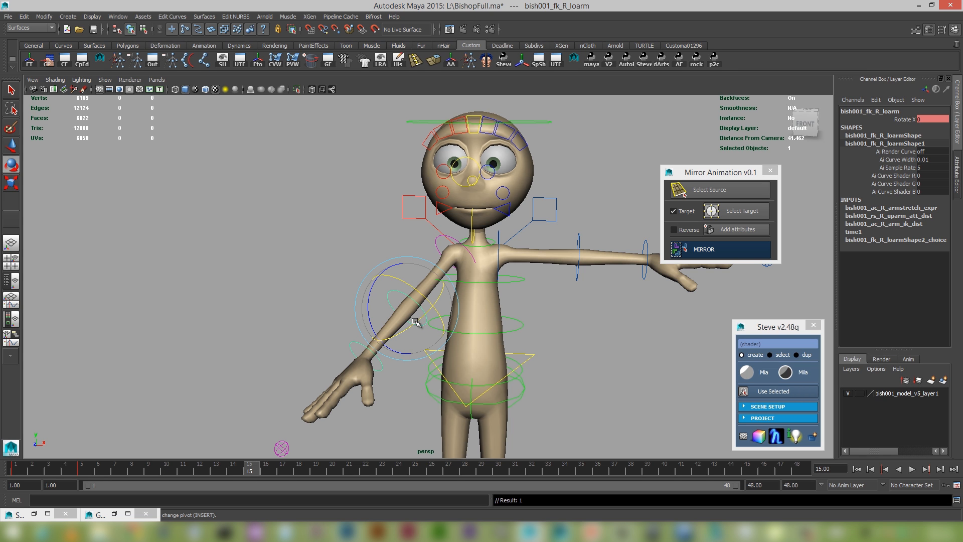
{"action": "left_click_drag", "start_coordinate": [434, 322], "coordinate": [451, 272]}
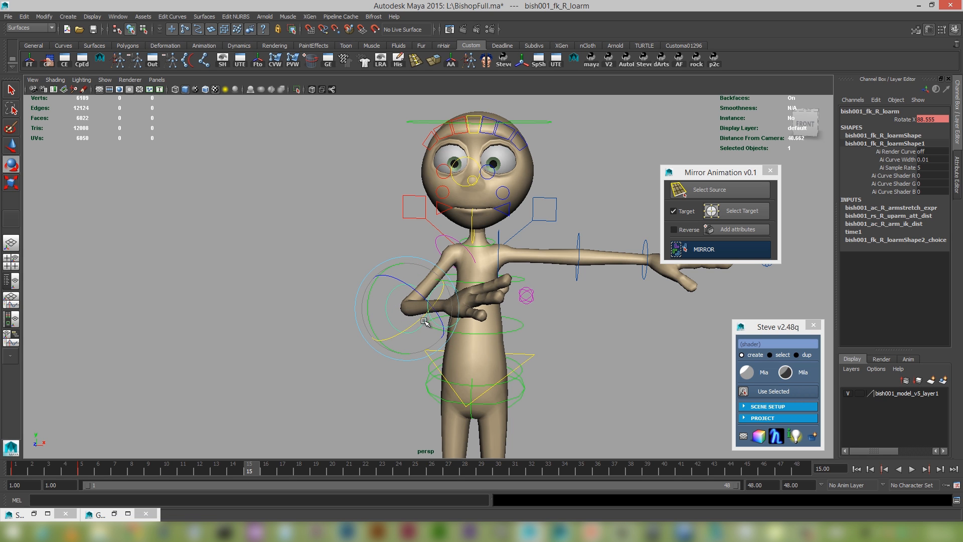
{"action": "mouse_move", "coordinate": [418, 320]}
{"action": "left_mouse_down"}
{"action": "mouse_move", "coordinate": [428, 306]}
{"action": "mouse_move", "coordinate": [417, 322]}
{"action": "left_mouse_up"}
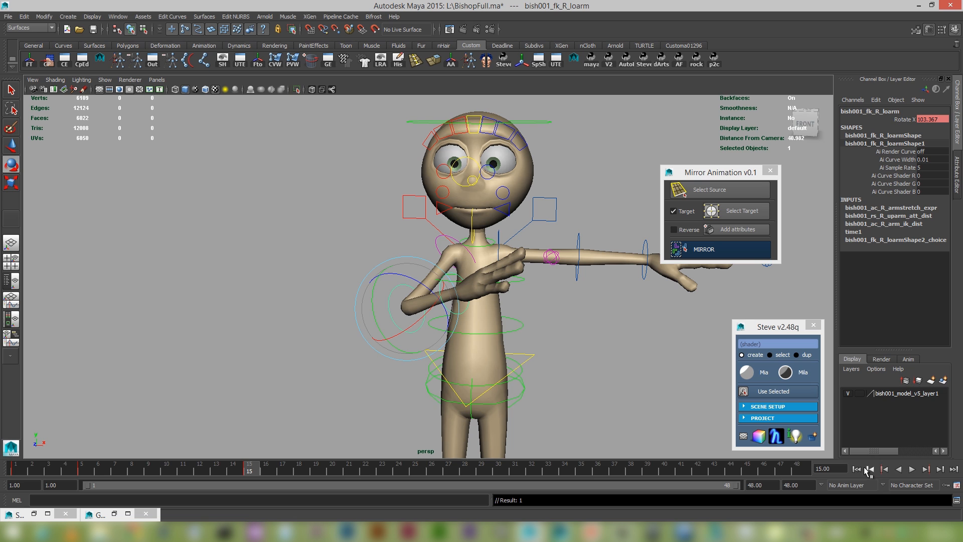
Play the animation from the first frame to check the right arm's motion.
{"action": "left_click", "coordinate": [855, 468]}
{"action": "left_click", "coordinate": [912, 469]}
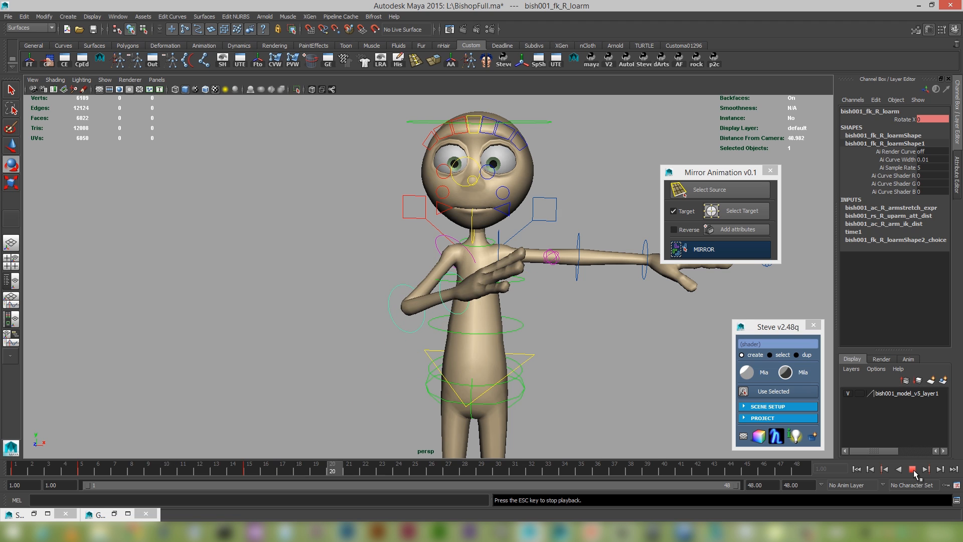
{"action": "left_click", "coordinate": [912, 469]}
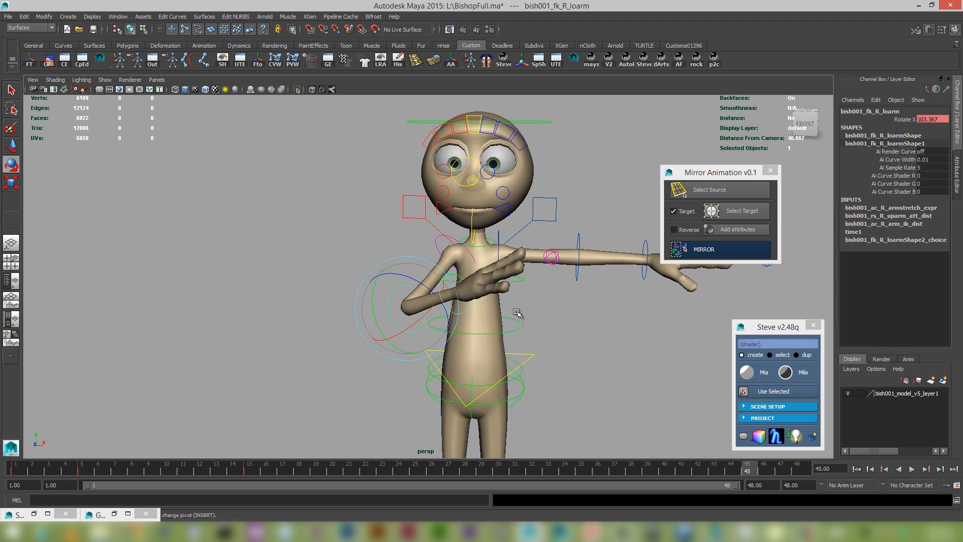
Keyframe the right wrist control at frame 15 with its rotation at zero.
{"action": "left_click", "coordinate": [470, 302]}
{"action": "left_click_drag", "start_coordinate": [174, 465], "coordinate": [171, 466]}
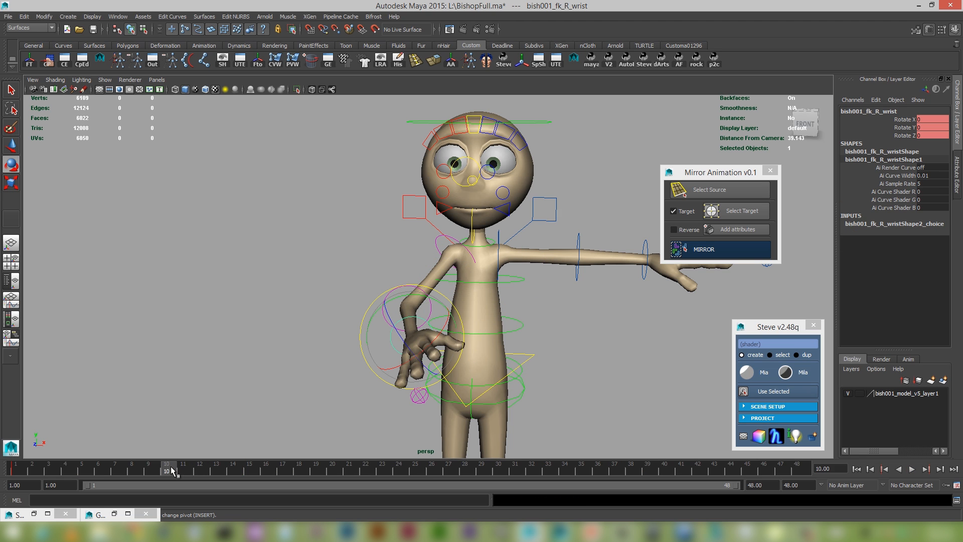
{"action": "left_click", "coordinate": [248, 469]}
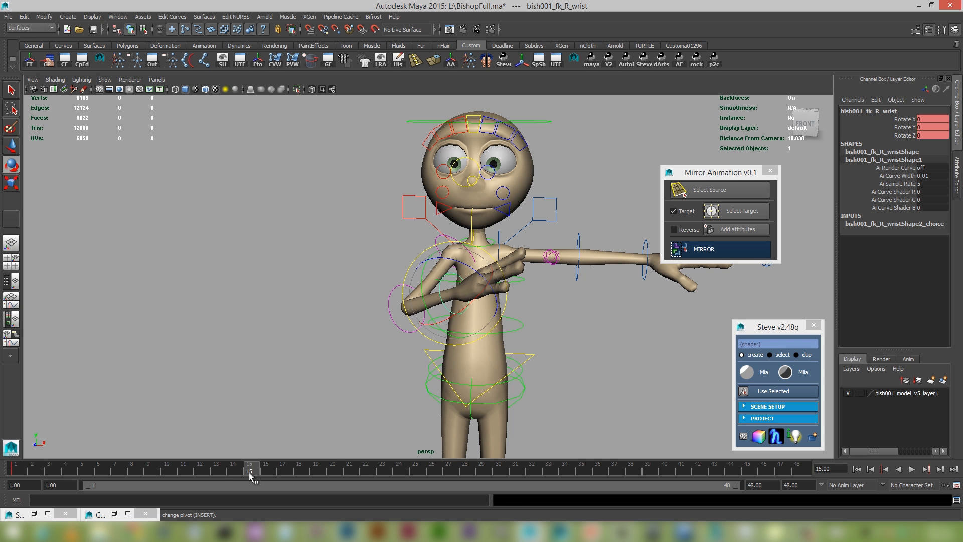
{"action": "key", "text": "s"}
Try bending the right wrist upward at frame 20 to about Rotate Z 16.6.
{"action": "left_click_drag", "start_coordinate": [251, 470], "coordinate": [331, 471]}
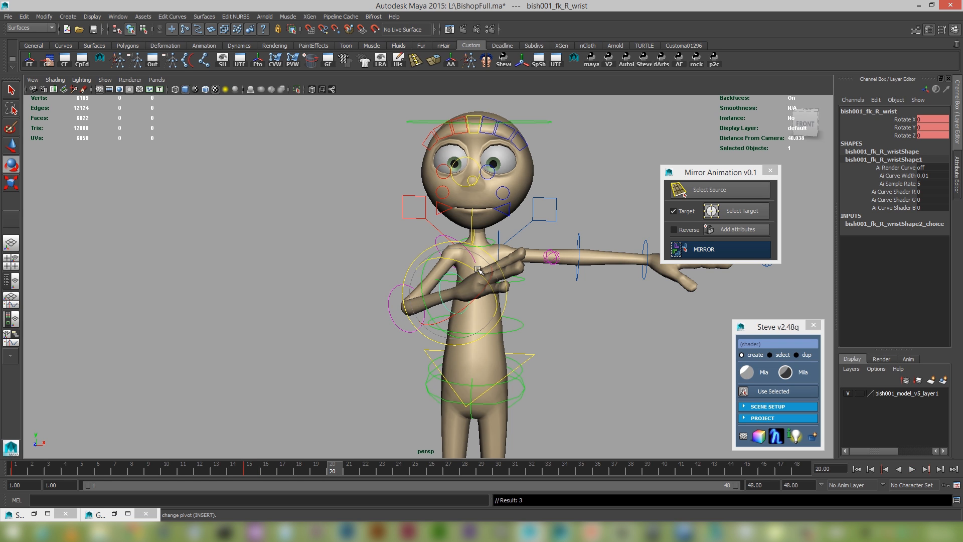
{"action": "left_click_drag", "start_coordinate": [476, 270], "coordinate": [457, 270]}
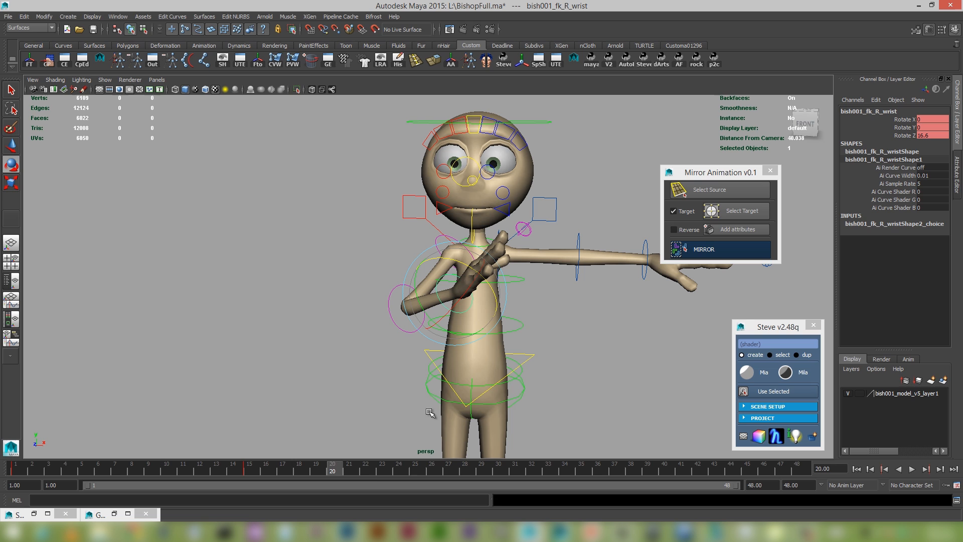
Rotate the right wrist at frame 25 to about X 3.2, Y -4.6, Z 34.4 and switch to the front view.
{"action": "left_click", "coordinate": [414, 472]}
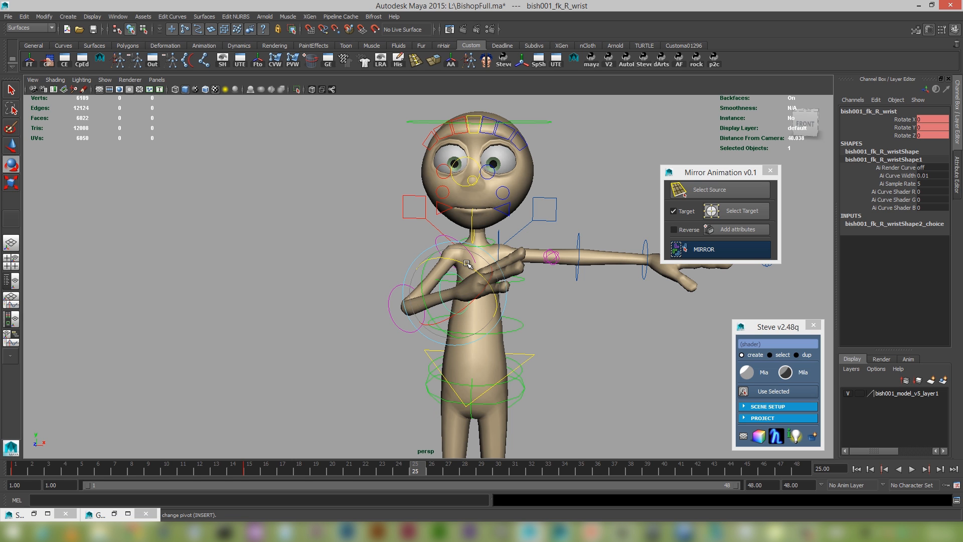
{"action": "left_click_drag", "start_coordinate": [468, 264], "coordinate": [455, 337]}
{"action": "key", "text": "space"}
{"action": "middle_click_drag", "start_coordinate": [321, 205], "coordinate": [339, 254], "text": "alt"}
{"action": "right_click_drag", "start_coordinate": [340, 253], "coordinate": [452, 281], "text": "alt"}
{"action": "middle_click_drag", "start_coordinate": [451, 281], "coordinate": [449, 329], "text": "alt"}
{"action": "right_click_drag", "start_coordinate": [449, 329], "coordinate": [541, 365], "text": "alt"}
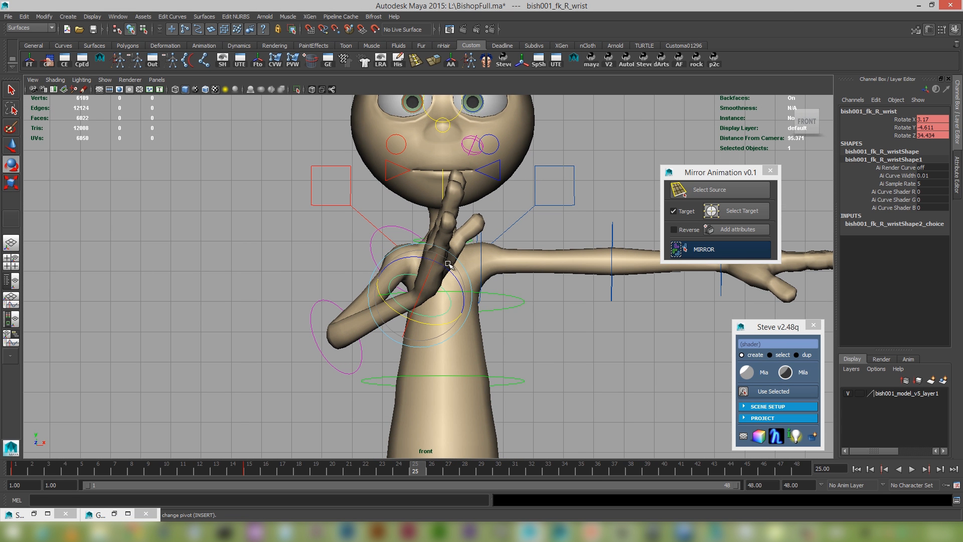
Refine the right wrist rotation to about X 7.3, Y -9.6, Z 39.6 and keyframe it at frame 25.
{"action": "left_click_drag", "start_coordinate": [440, 263], "coordinate": [440, 258]}
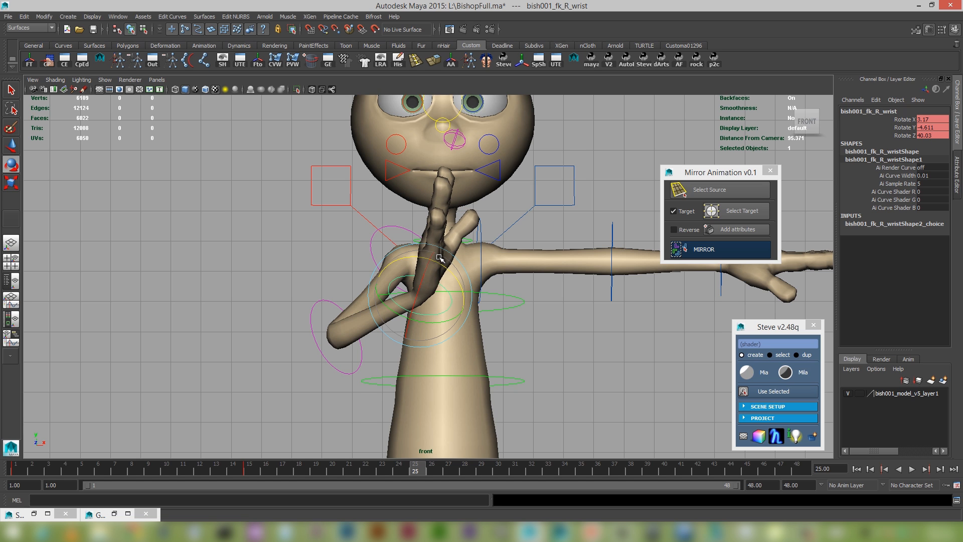
{"action": "left_click_drag", "start_coordinate": [436, 320], "coordinate": [439, 320]}
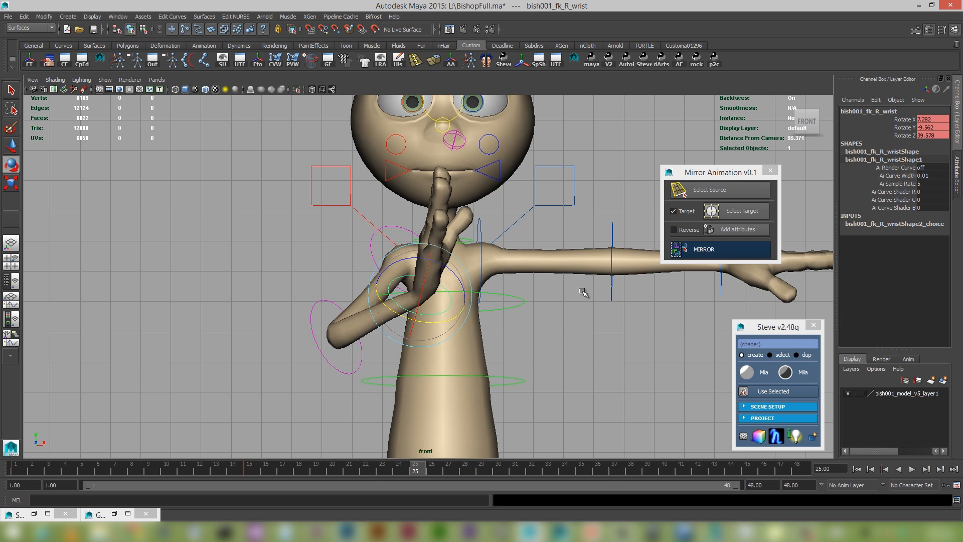
{"action": "key", "text": "s"}
Adjust the right upper arm rotation at frame 10 to about X 43.0, Y 7.6, Z -33.9 and update its keyframe.
{"action": "left_click", "coordinate": [390, 231]}
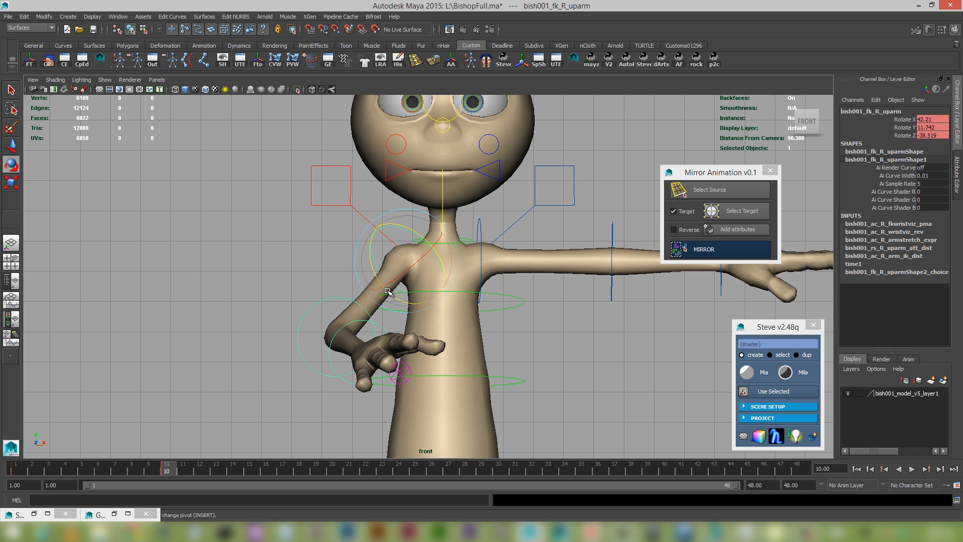
{"action": "left_click_drag", "start_coordinate": [386, 286], "coordinate": [382, 290]}
{"action": "key", "text": "s"}
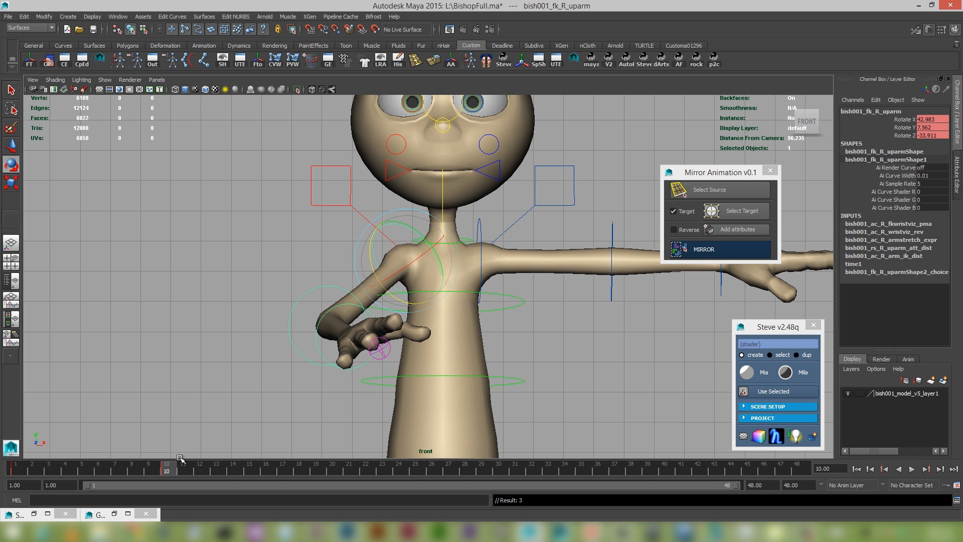
Reduce the right forearm's bend at frame 15 to about Rotate X 98.3 and update its keyframe.
{"action": "left_click_drag", "start_coordinate": [169, 470], "coordinate": [436, 476]}
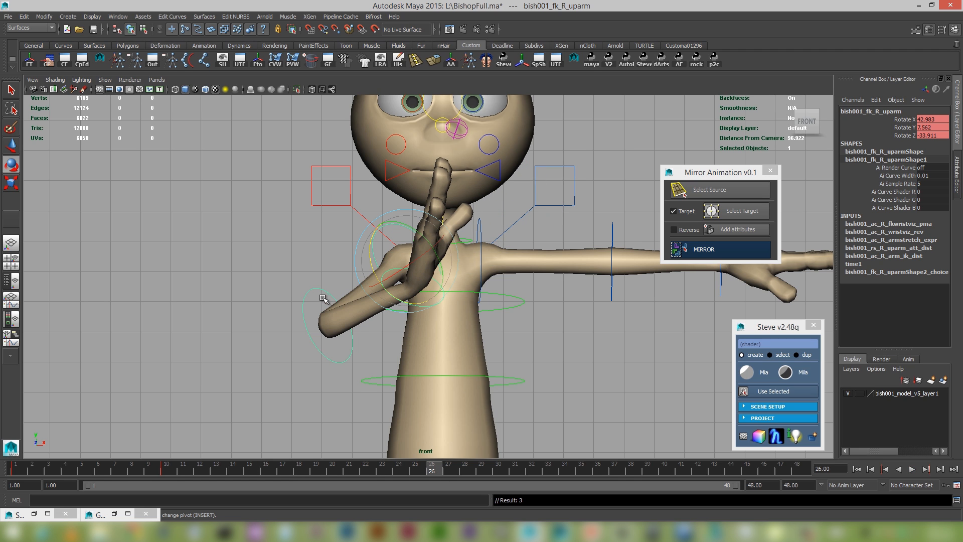
{"action": "left_click", "coordinate": [310, 339]}
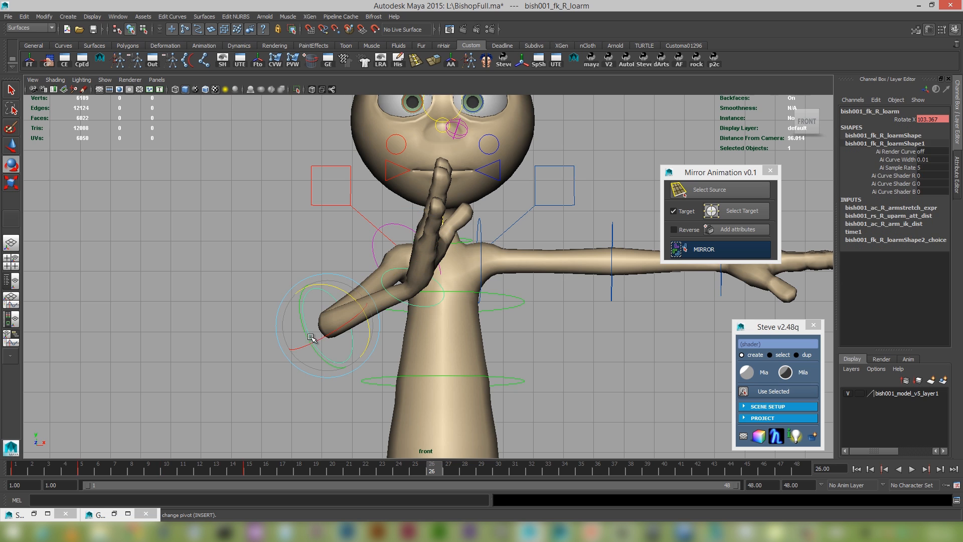
{"action": "left_click", "coordinate": [250, 471]}
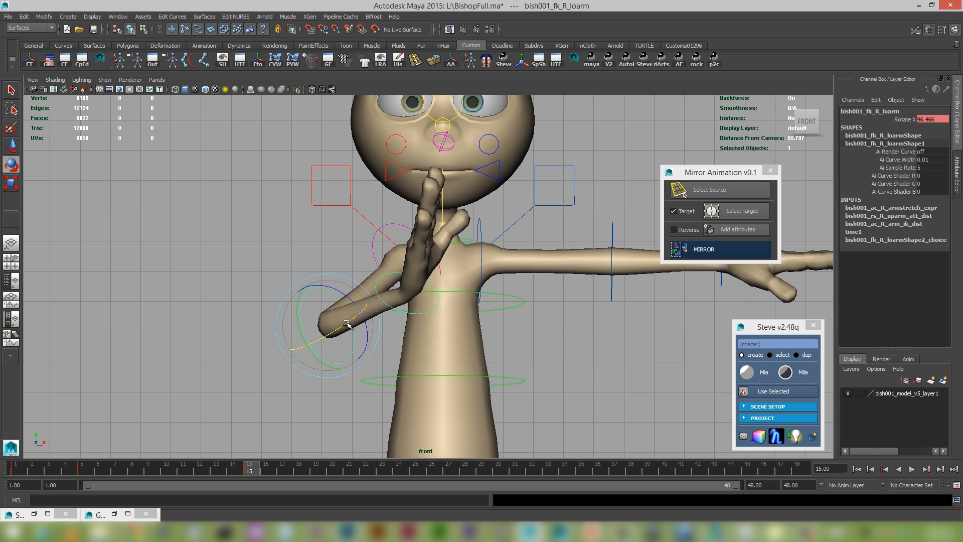
{"action": "left_click_drag", "start_coordinate": [346, 326], "coordinate": [348, 329]}
{"action": "key", "text": "s"}
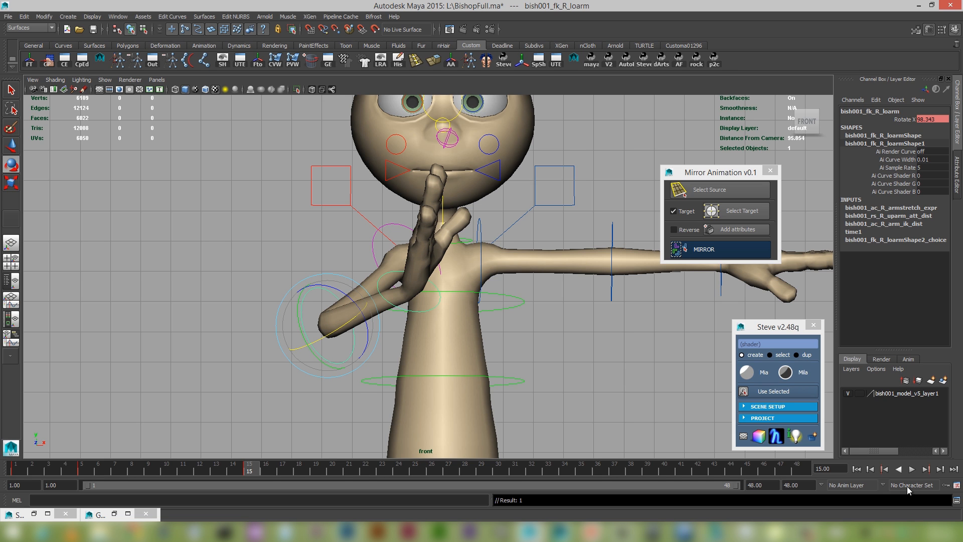
Play the animation back in the front view to check the adjusted arm motion.
{"action": "left_click", "coordinate": [865, 470]}
{"action": "left_click", "coordinate": [911, 470]}
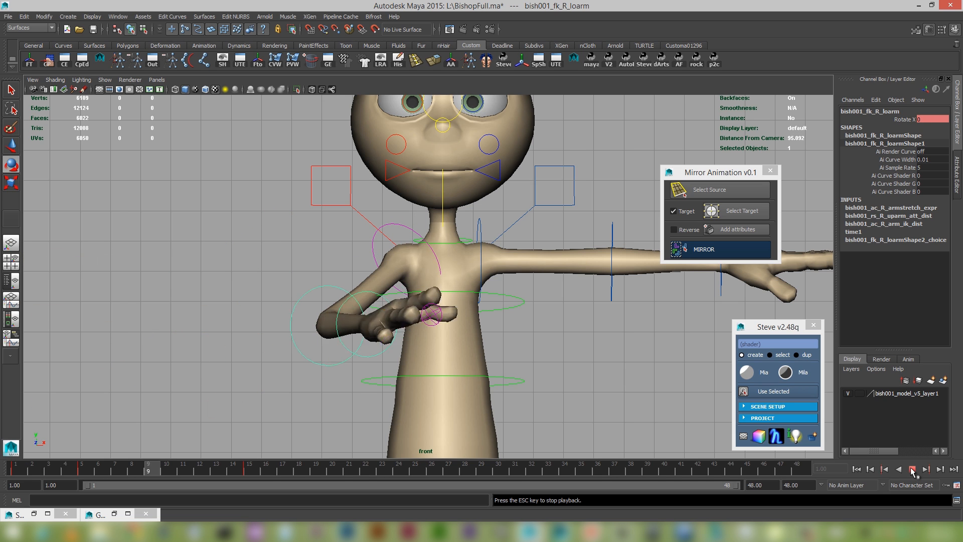
{"action": "left_click", "coordinate": [912, 469]}
Rotate the right wrist to about X 13.2, Y -19.1, Z 28.5 and store that pose as its frame 25 keyframe.
{"action": "left_click", "coordinate": [472, 143]}
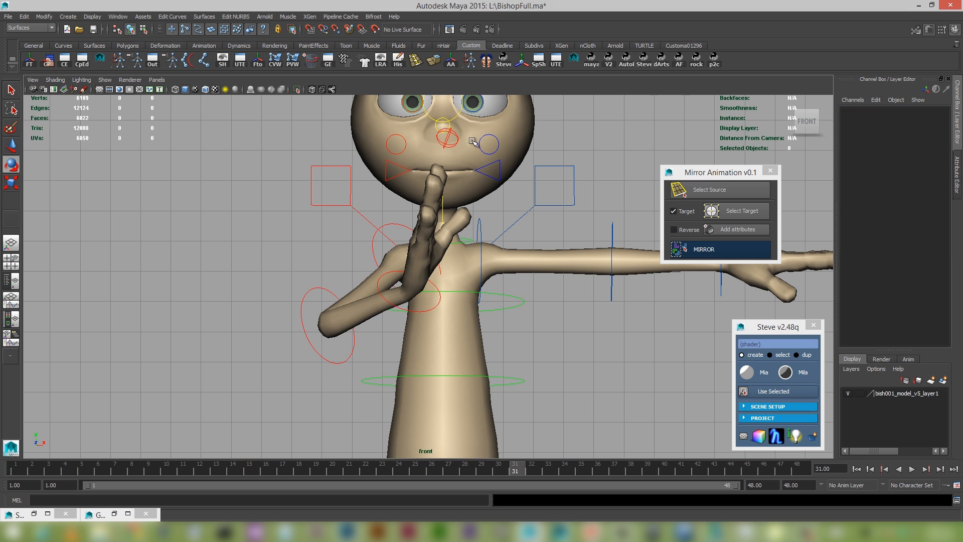
{"action": "left_click", "coordinate": [379, 280]}
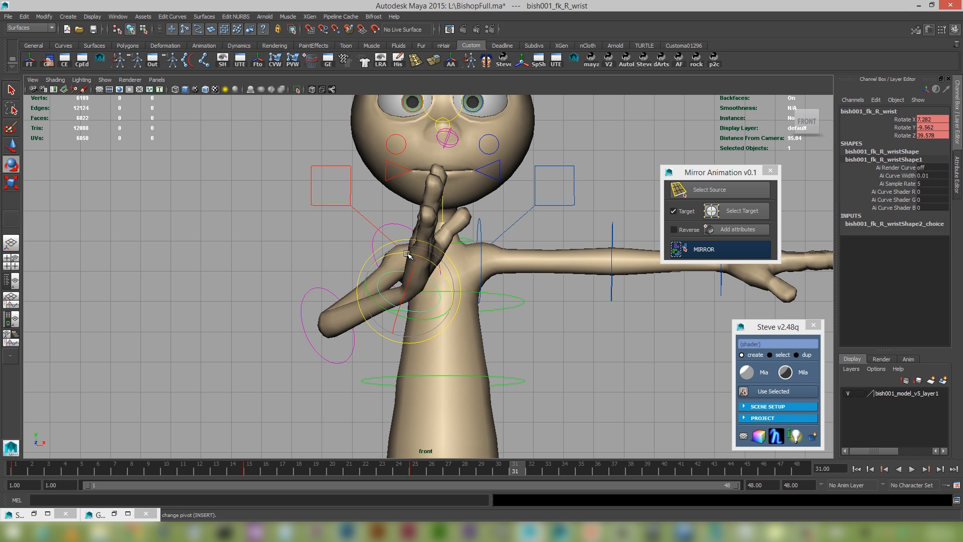
{"action": "left_click_drag", "start_coordinate": [411, 254], "coordinate": [417, 313]}
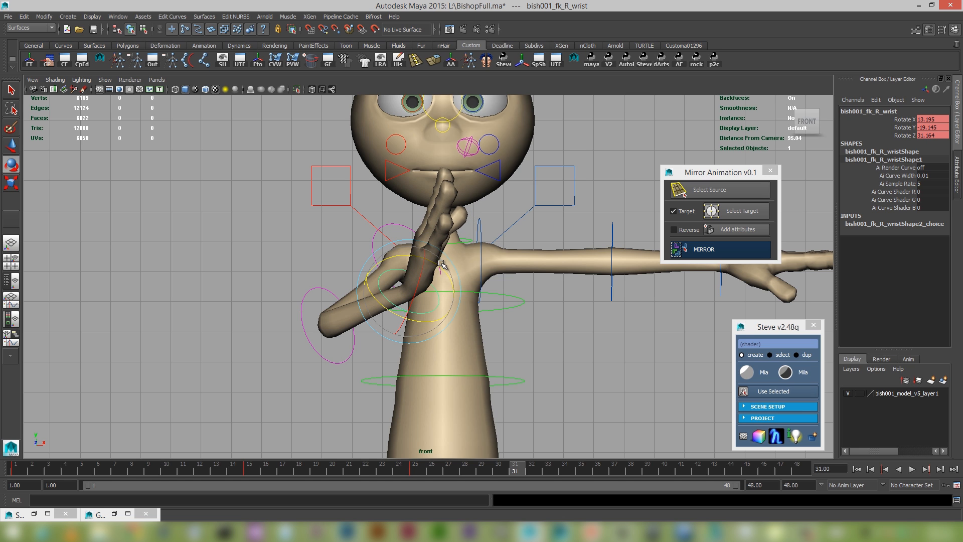
{"action": "left_click_drag", "start_coordinate": [440, 263], "coordinate": [421, 354]}
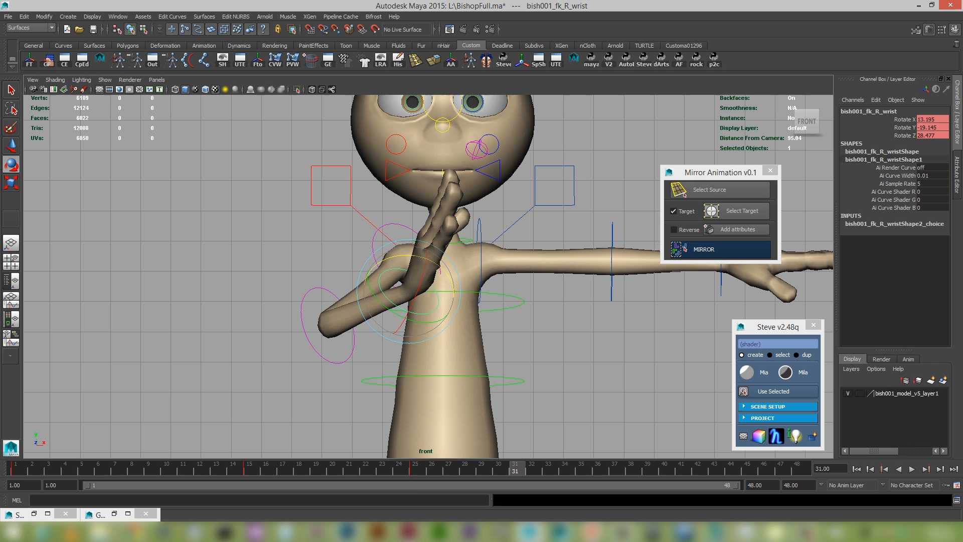
{"action": "left_click", "coordinate": [411, 469]}
{"action": "key", "text": "s"}
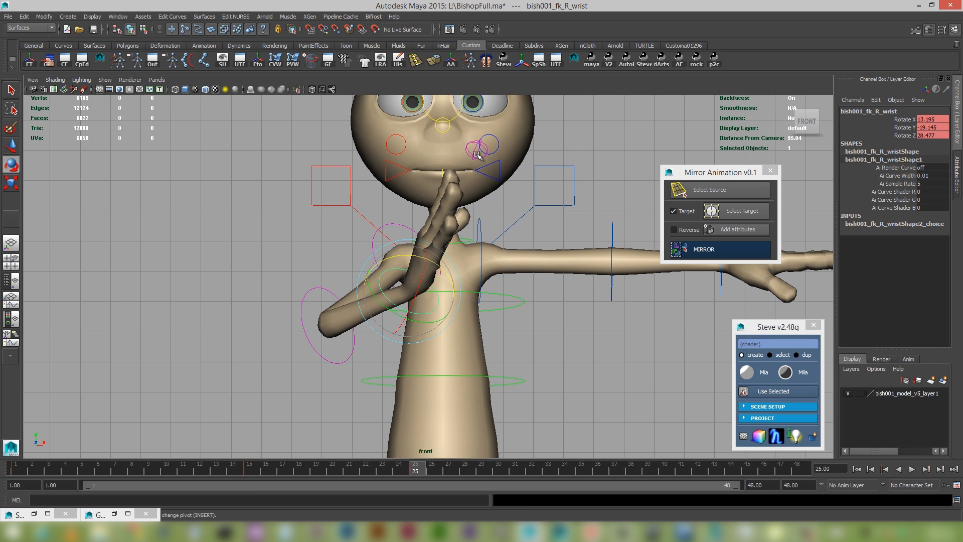
Set the right hand's index, middle and ring base, mid and tip curls to 11.5 and key them at frame 25.
{"action": "left_click", "coordinate": [478, 152]}
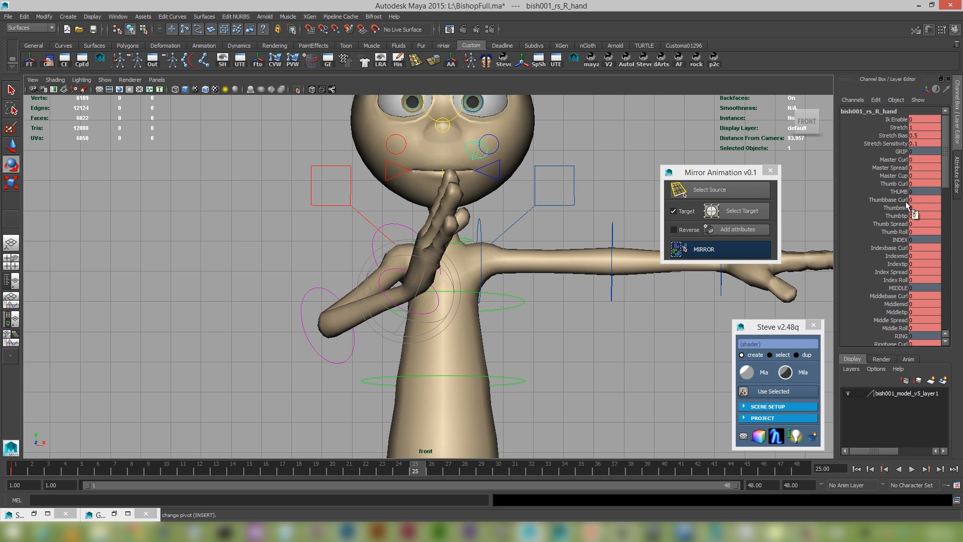
{"action": "left_click_drag", "start_coordinate": [902, 251], "coordinate": [903, 263]}
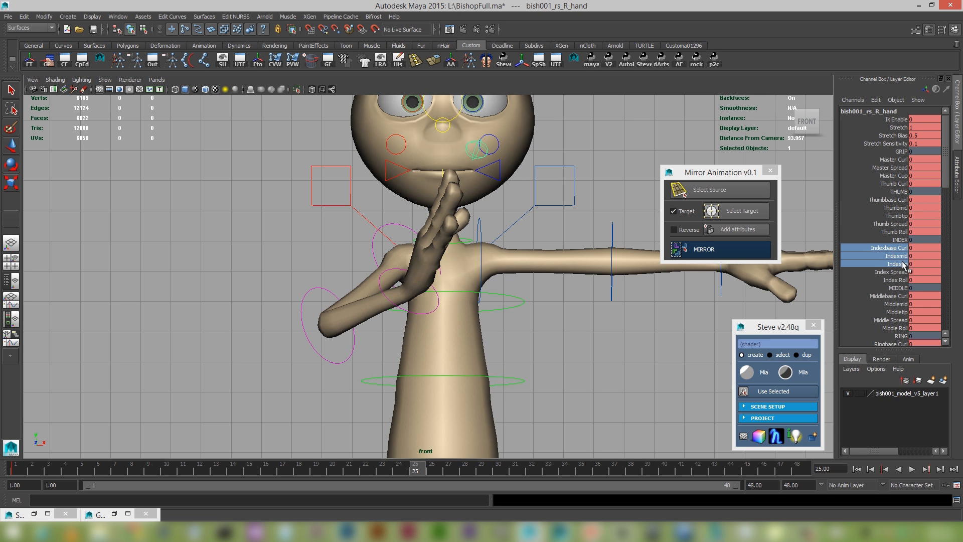
{"action": "left_click_drag", "start_coordinate": [901, 298], "coordinate": [899, 315], "text": "ctrl"}
{"action": "scroll", "coordinate": [901, 311], "scroll_direction": "down", "scroll_amount": 3}
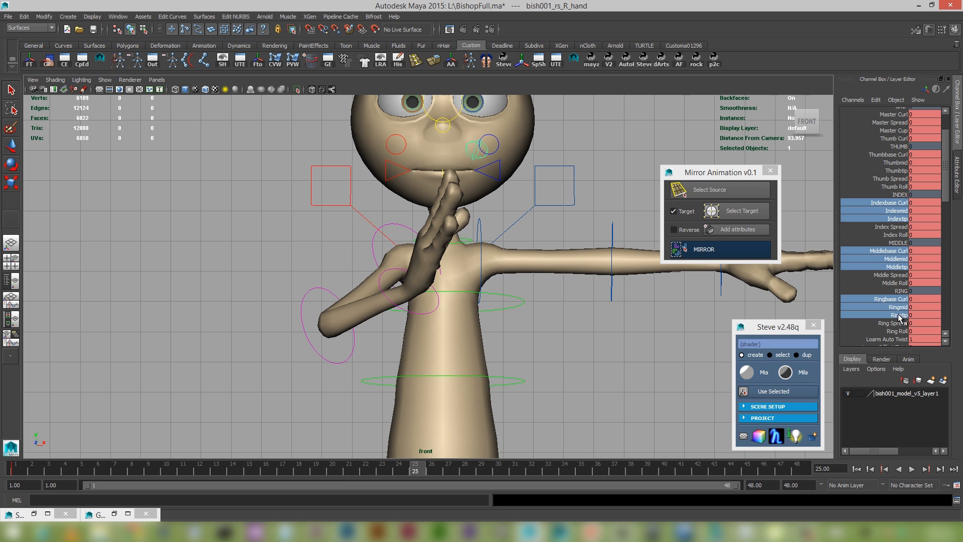
{"action": "middle_click_drag", "start_coordinate": [611, 266], "coordinate": [584, 265]}
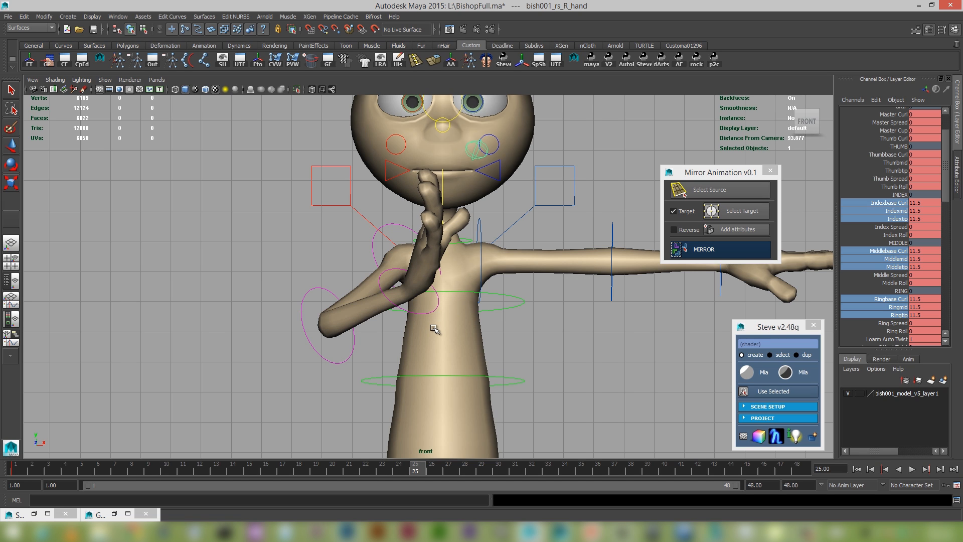
{"action": "key", "text": "s"}
Copy the right hand control's open-finger pose from frame 1 to a keyframe at frame 20.
{"action": "left_click", "coordinate": [22, 467]}
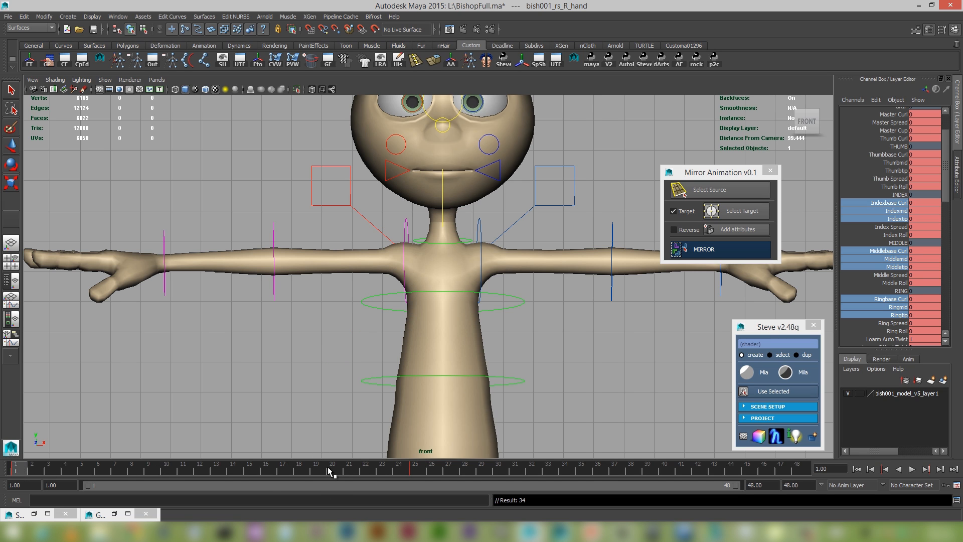
{"action": "left_click", "coordinate": [328, 469]}
Play the animation from the start in the front view to check the finger curl timing.
{"action": "left_click", "coordinate": [856, 469]}
{"action": "scroll", "coordinate": [494, 351], "scroll_direction": "down", "scroll_amount": 2}
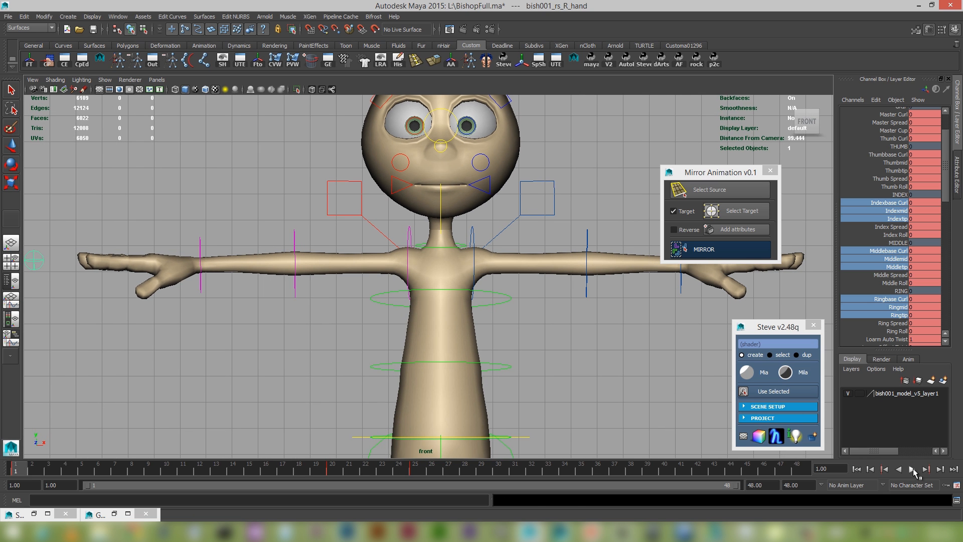
{"action": "left_click", "coordinate": [912, 469]}
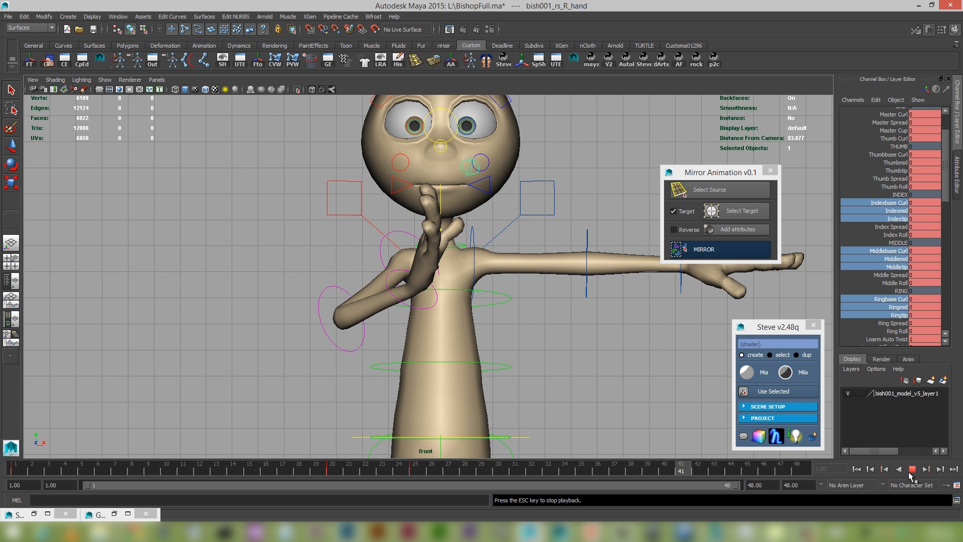
{"action": "left_click", "coordinate": [911, 469]}
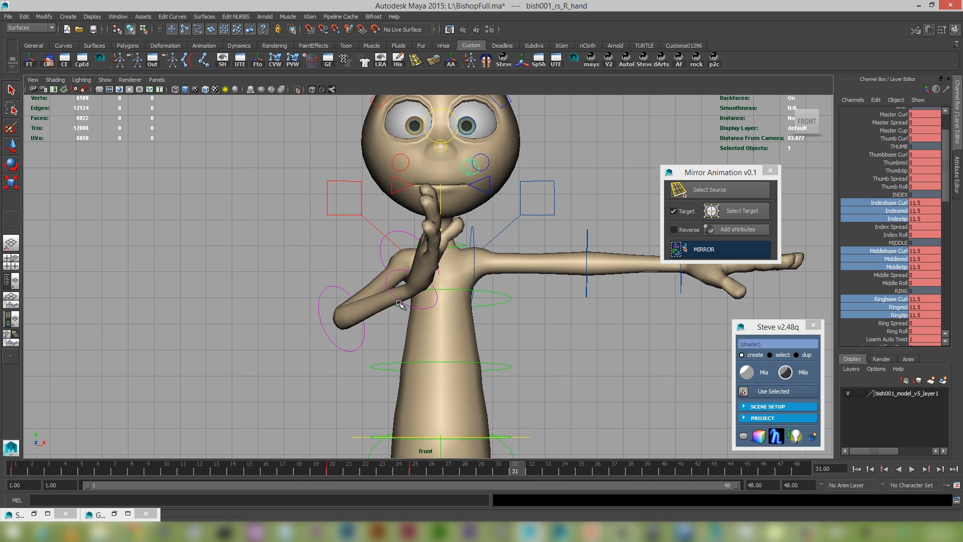
{"action": "key", "text": "alt+v"}
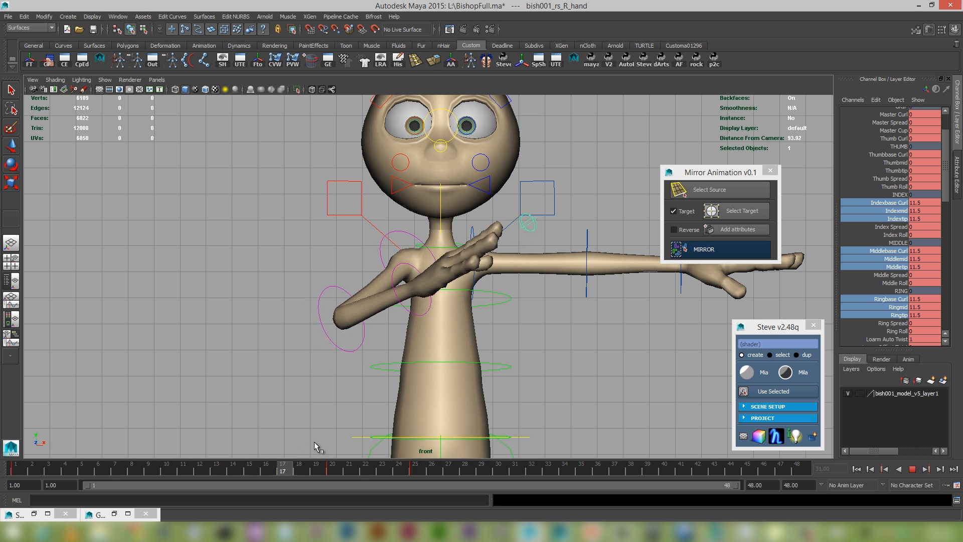
{"action": "key", "text": "alt+v"}
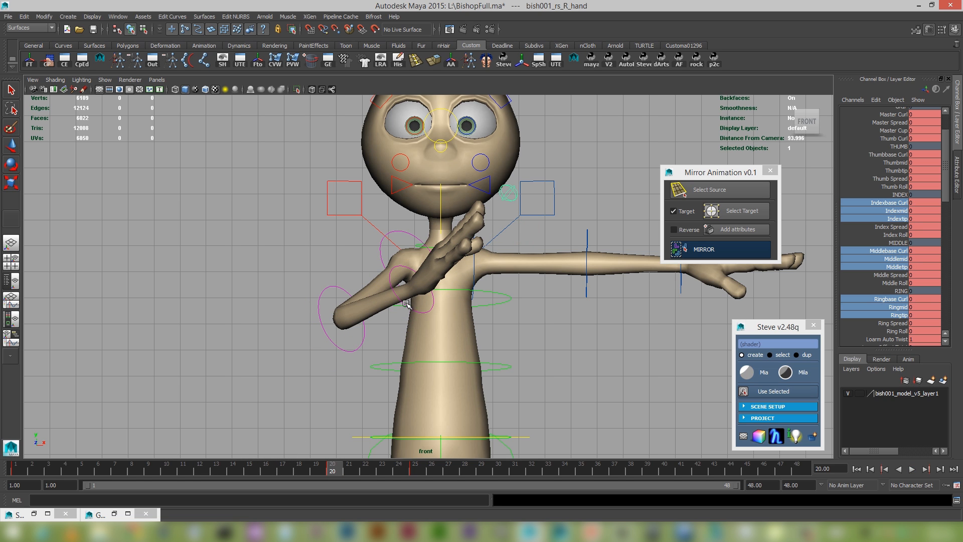
Move the right wrist's frame 25 keyframe to frame 22 and play the animation from the start.
{"action": "left_click", "coordinate": [406, 303]}
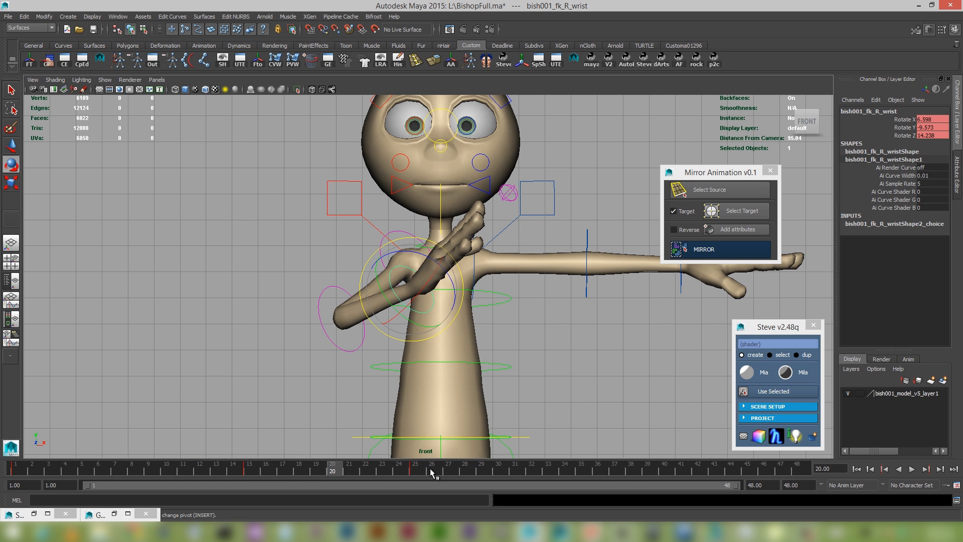
{"action": "double_click", "coordinate": [412, 471]}
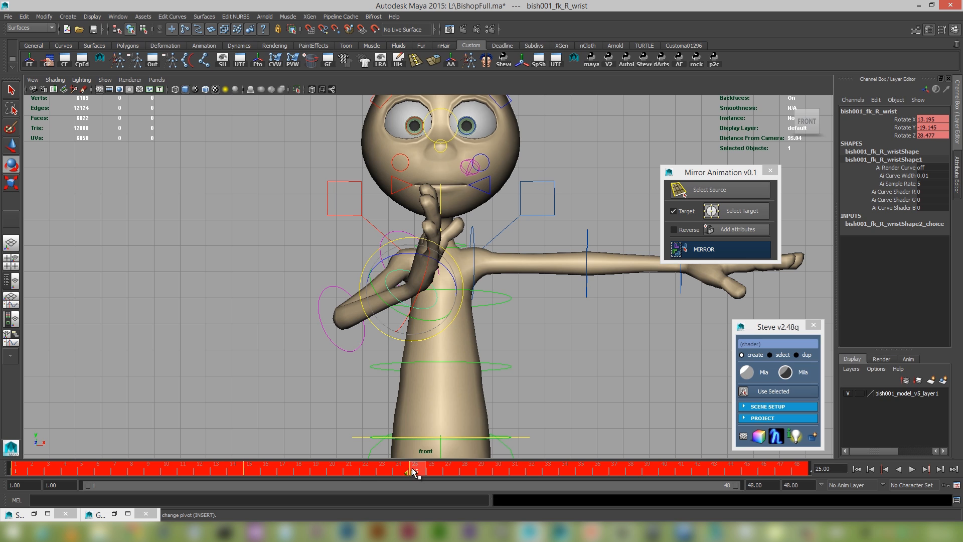
{"action": "left_click_drag", "start_coordinate": [413, 476], "coordinate": [380, 471]}
{"action": "key", "text": "ctrl+z"}
{"action": "left_click", "coordinate": [418, 468], "text": "shift"}
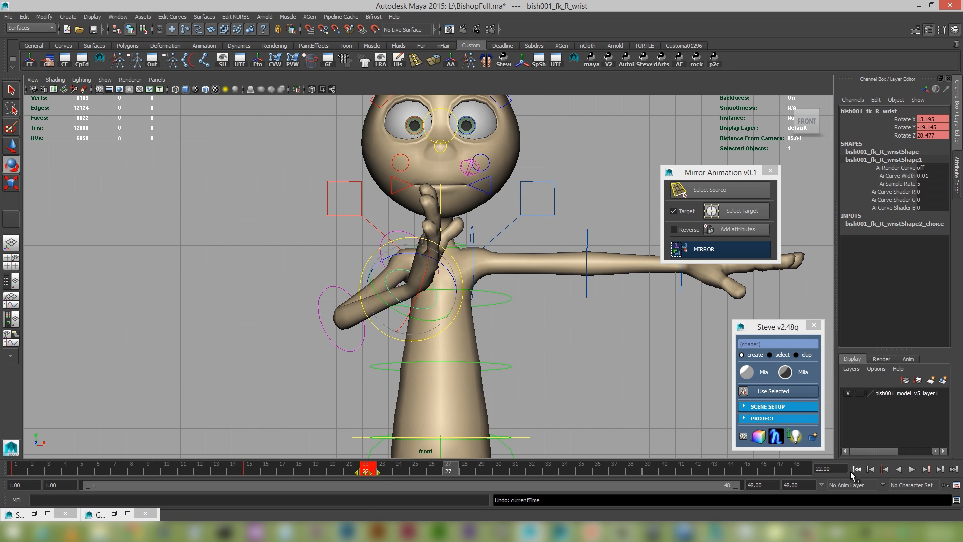
{"action": "left_click", "coordinate": [856, 469]}
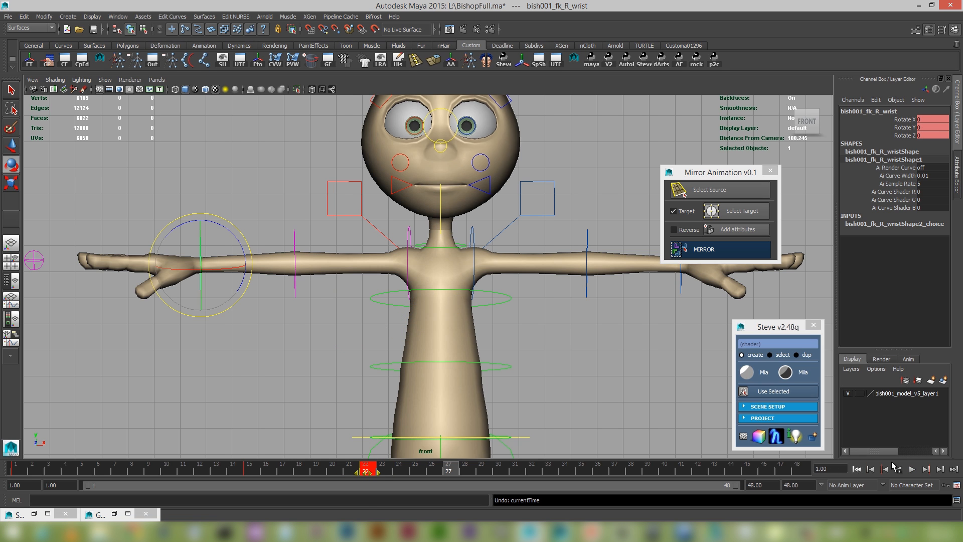
{"action": "left_click", "coordinate": [912, 469]}
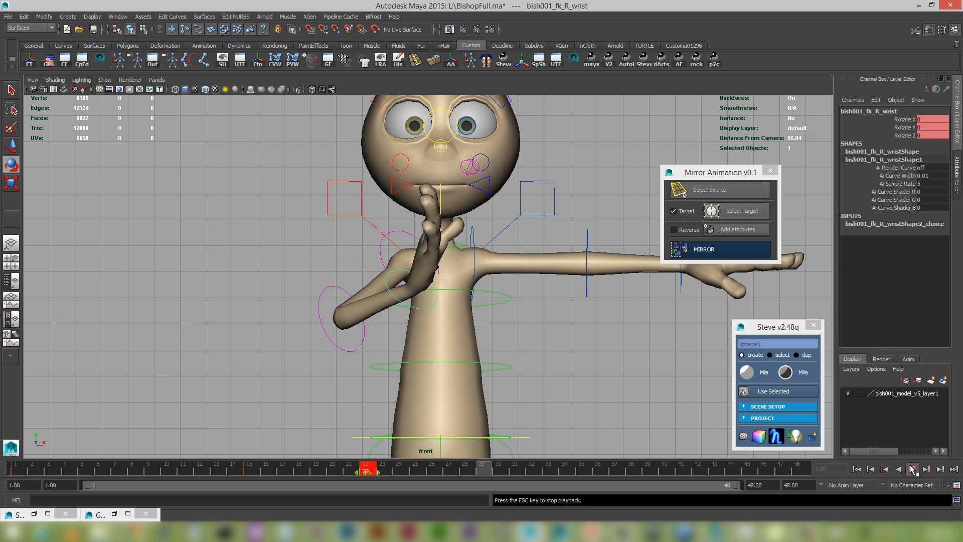
Move the right forearm's frame 15 keyframe to frame 24.
{"action": "left_click", "coordinate": [267, 471]}
{"action": "left_click", "coordinate": [295, 307]}
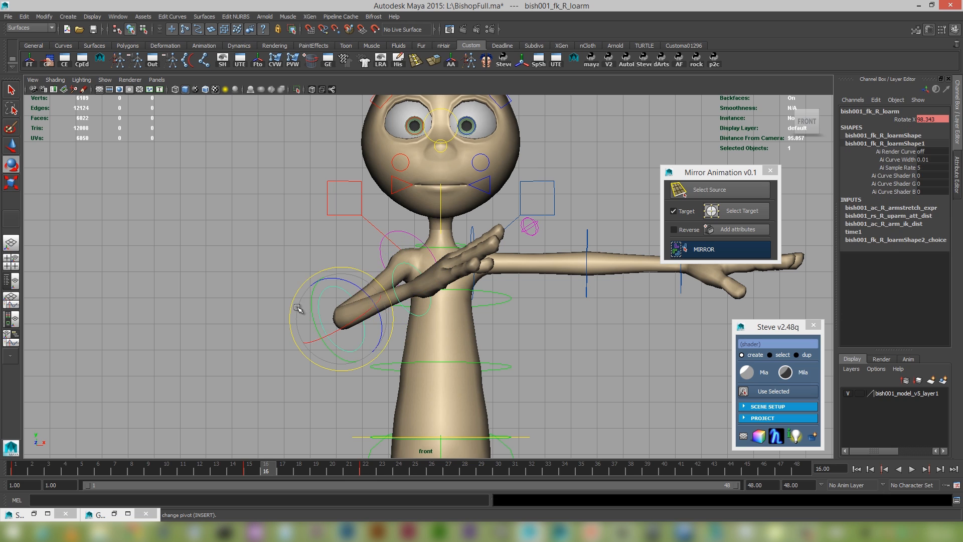
{"action": "left_click", "coordinate": [245, 471], "text": "shift"}
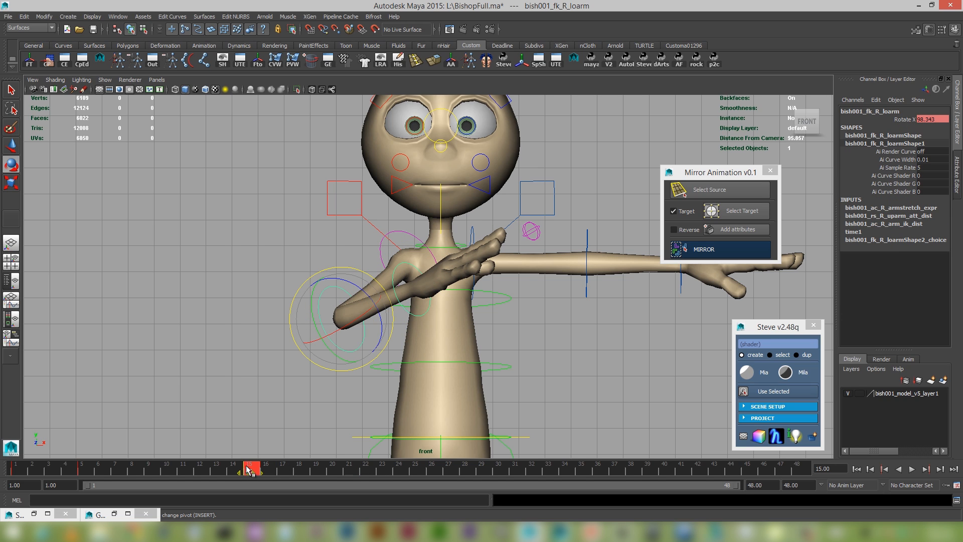
{"action": "left_click_drag", "start_coordinate": [248, 471], "coordinate": [408, 477]}
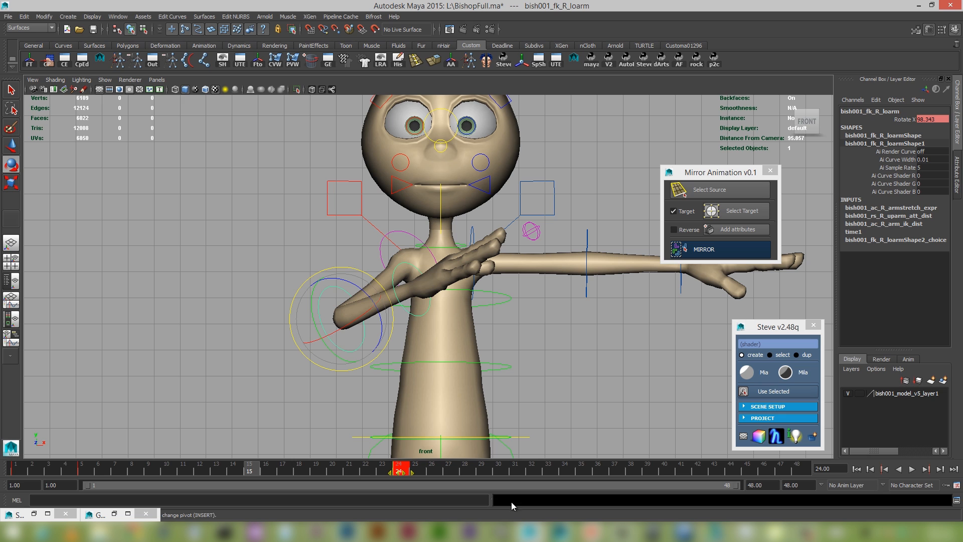
{"action": "left_click", "coordinate": [482, 469]}
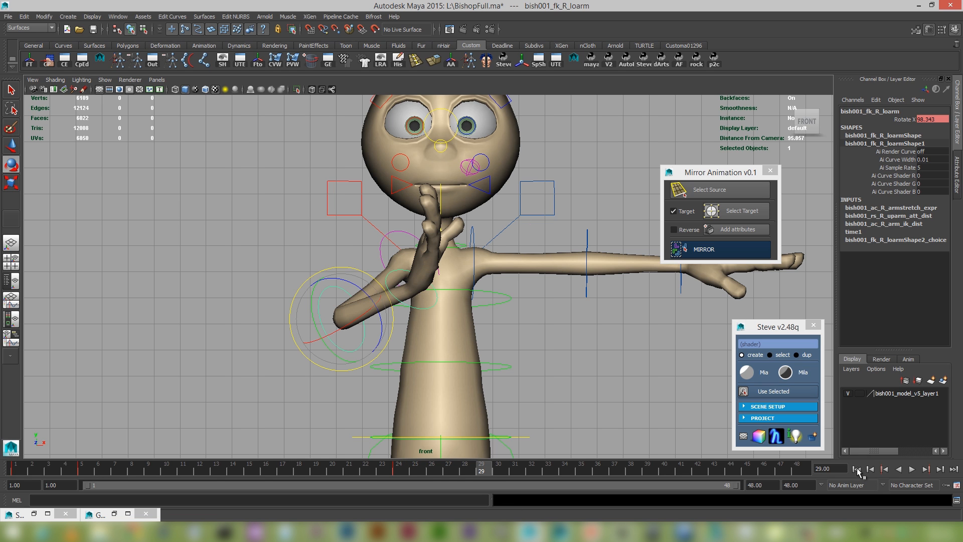
Play the animation from the start to check the forearm timing, and return to frame 2.
{"action": "left_click", "coordinate": [856, 469]}
{"action": "left_click", "coordinate": [911, 469]}
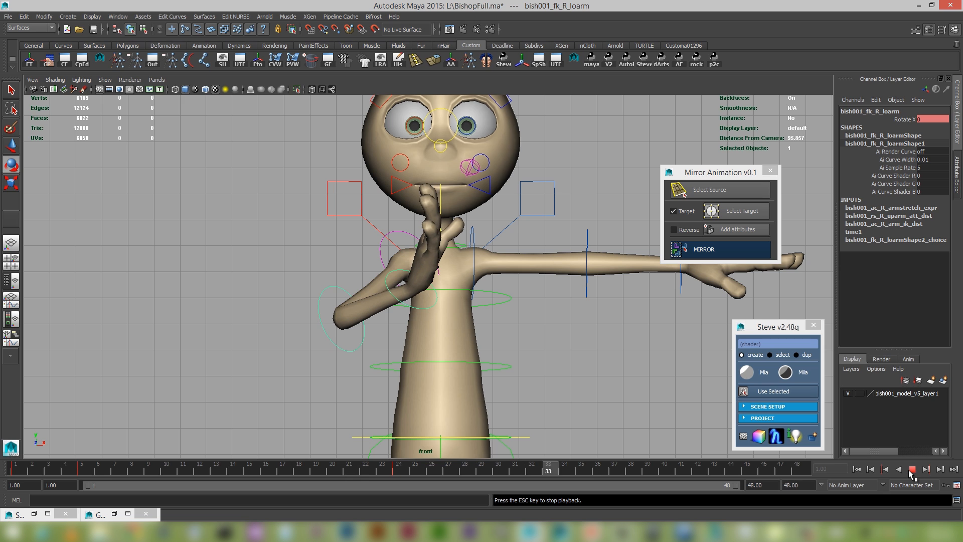
{"action": "left_click", "coordinate": [911, 470]}
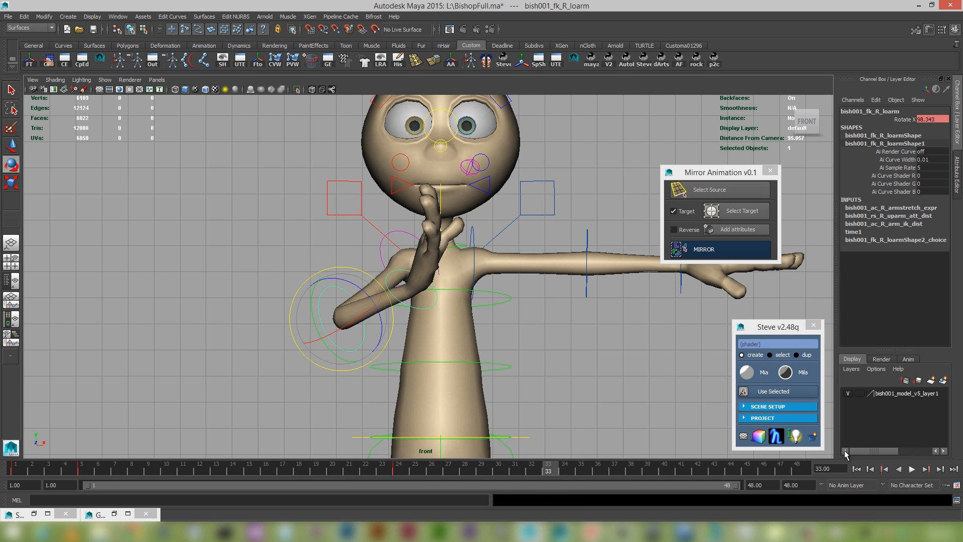
{"action": "left_click_drag", "start_coordinate": [433, 470], "coordinate": [35, 471]}
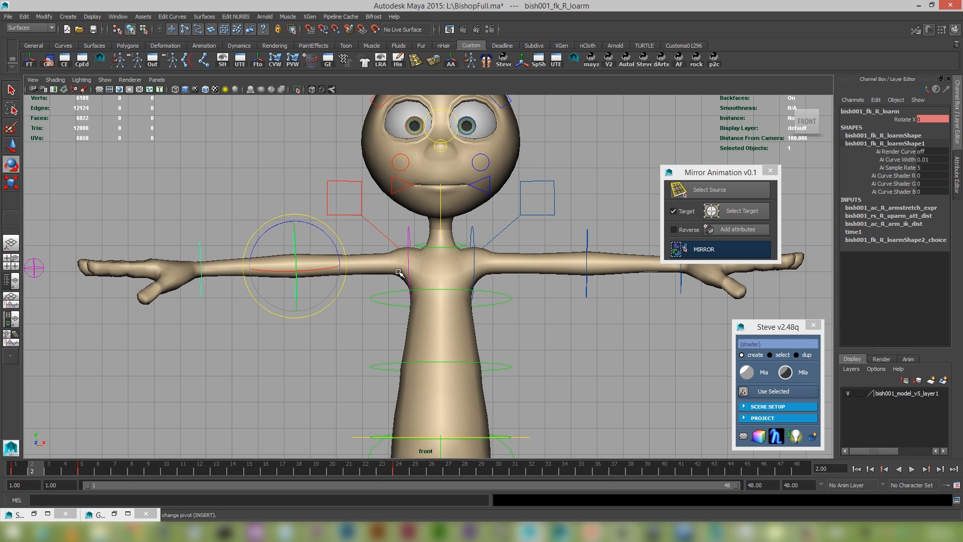
Add the right upper arm's Rotate X, Y and Z to the Mirror Animation tool's reversed attributes.
{"action": "left_click", "coordinate": [409, 235]}
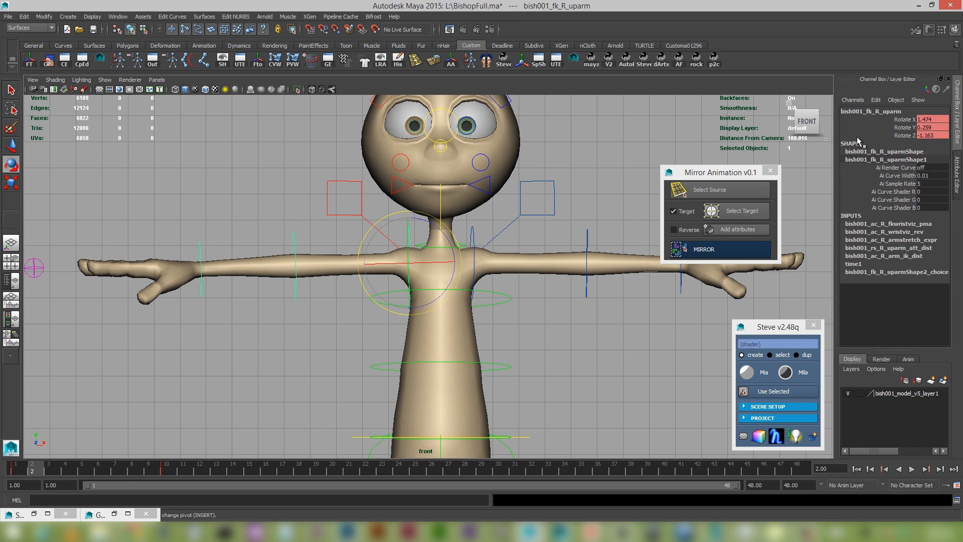
{"action": "left_click_drag", "start_coordinate": [895, 118], "coordinate": [889, 137]}
{"action": "left_click", "coordinate": [743, 230]}
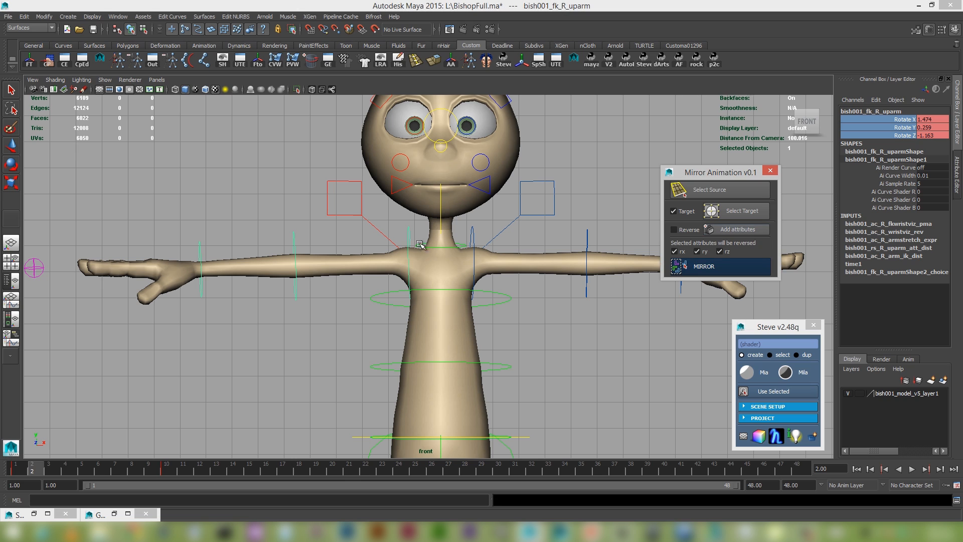
Add the right hand's index, middle and ring base, mid and tip curl attributes to the reversed attributes in Mirror Animation.
{"action": "left_click", "coordinate": [37, 266]}
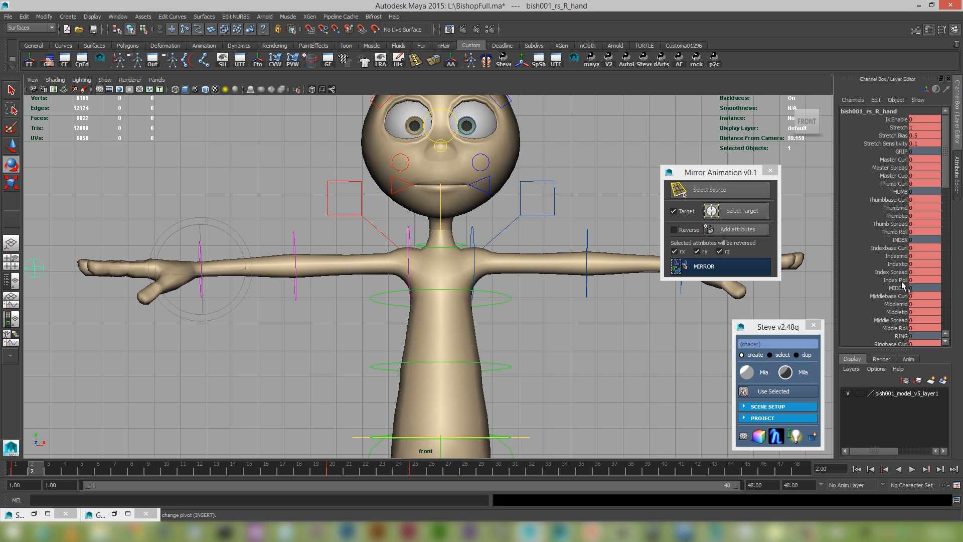
{"action": "scroll", "coordinate": [880, 299], "scroll_direction": "down", "scroll_amount": 1}
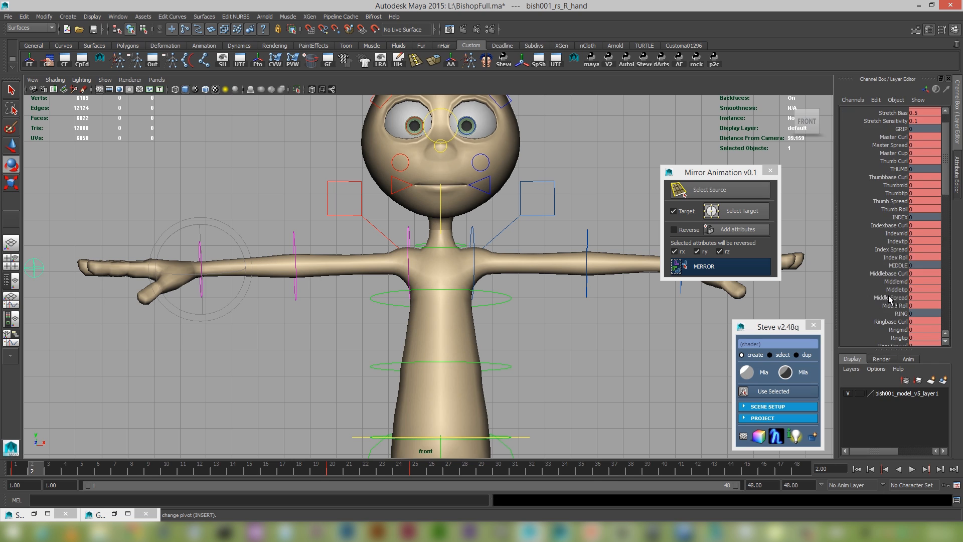
{"action": "left_click_drag", "start_coordinate": [900, 225], "coordinate": [900, 241]}
{"action": "left_click_drag", "start_coordinate": [901, 279], "coordinate": [900, 339], "text": "ctrl"}
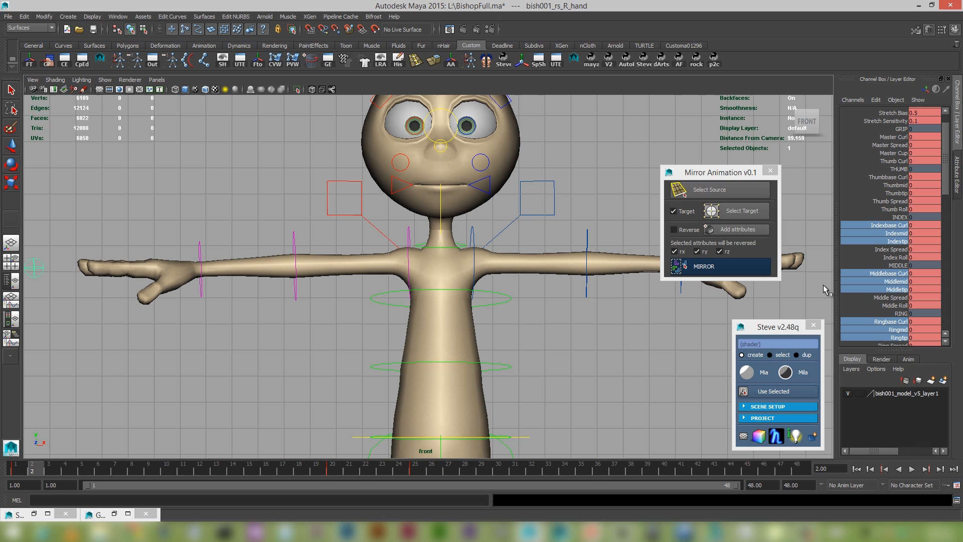
{"action": "left_click", "coordinate": [740, 230]}
{"action": "left_click", "coordinate": [740, 229]}
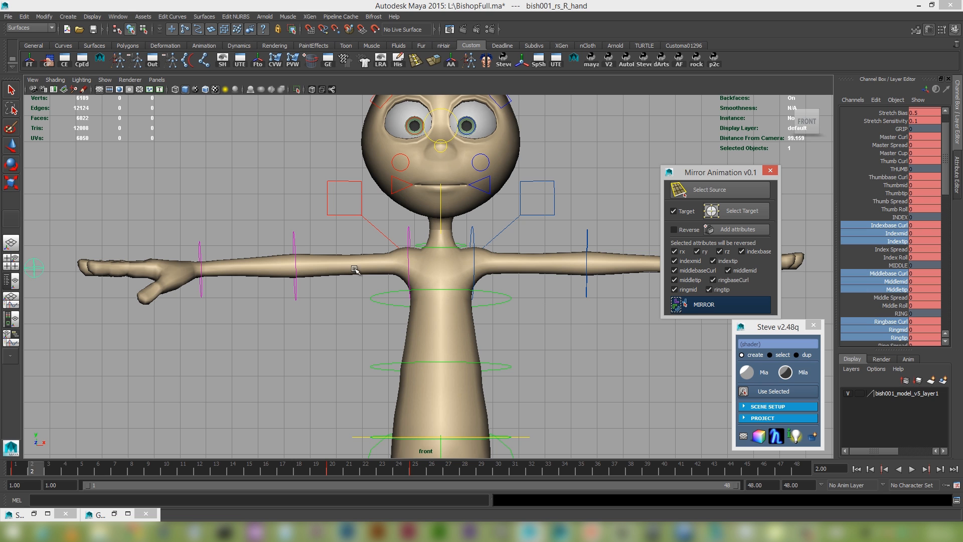
Select the left upper arm, forearm, wrist and hand controls together and assign them as the Mirror Animation target.
{"action": "right_click_drag", "start_coordinate": [615, 353], "coordinate": [535, 335], "text": "alt"}
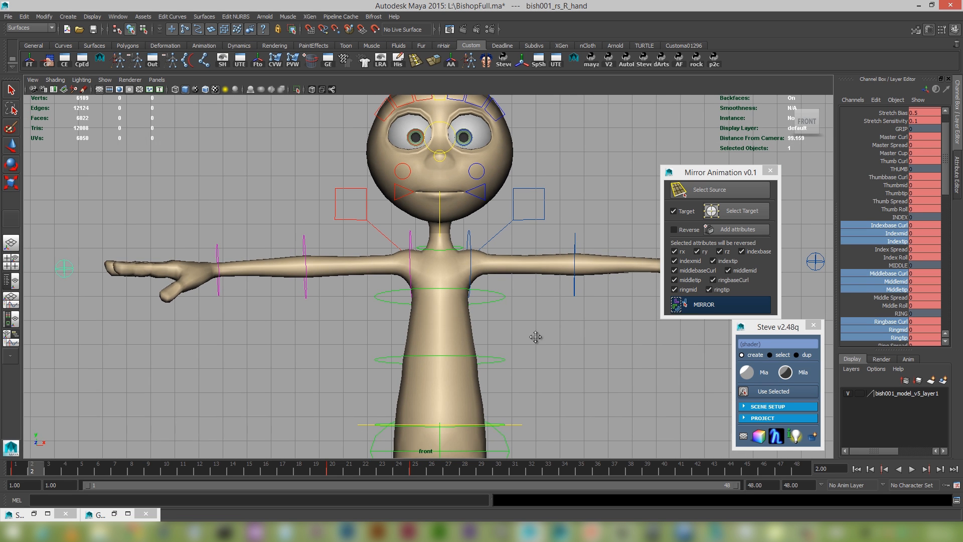
{"action": "middle_click_drag", "start_coordinate": [535, 336], "coordinate": [503, 339], "text": "alt"}
{"action": "right_click_drag", "start_coordinate": [503, 339], "coordinate": [492, 306], "text": "alt"}
{"action": "middle_click_drag", "start_coordinate": [492, 306], "coordinate": [475, 290], "text": "alt"}
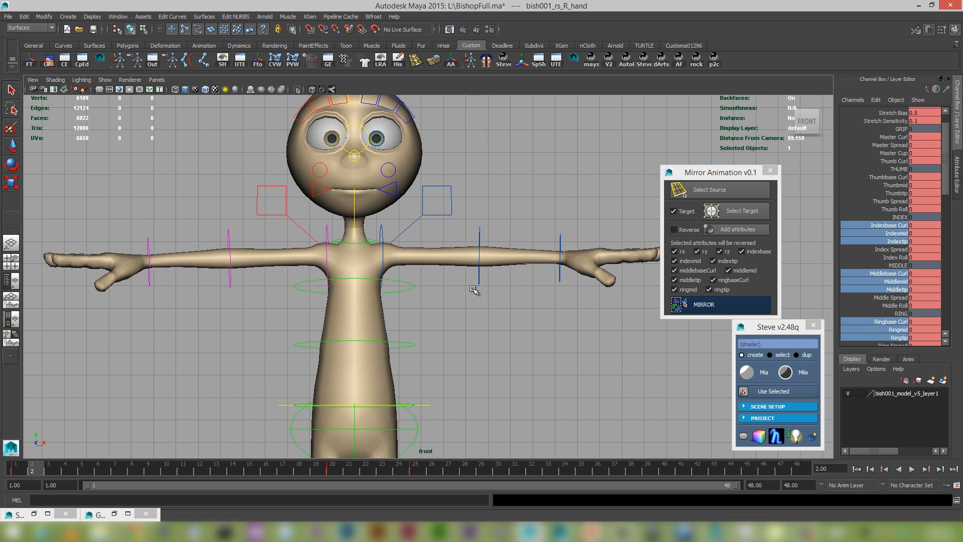
{"action": "left_click", "coordinate": [382, 227]}
{"action": "key", "text": "e"}
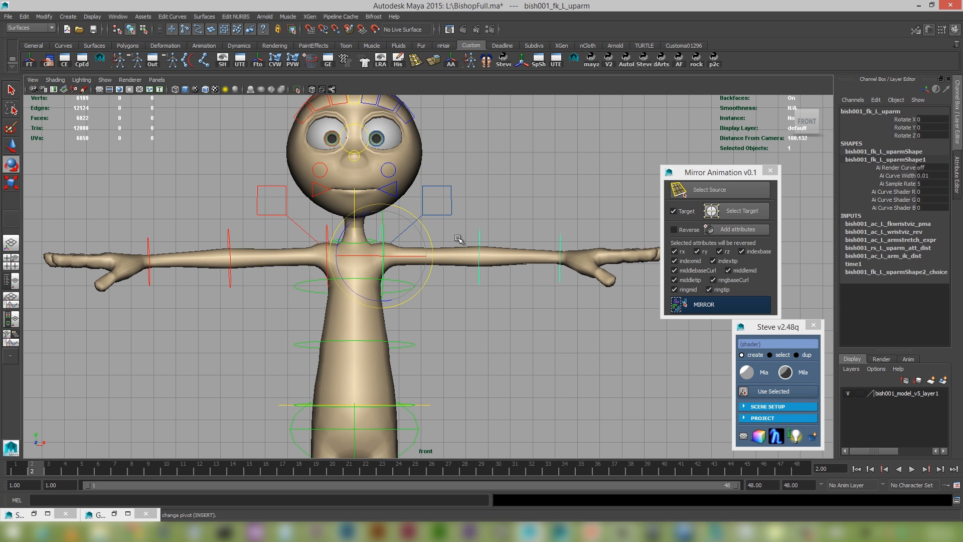
{"action": "left_click", "coordinate": [481, 235], "text": "shift"}
{"action": "left_click", "coordinate": [561, 237], "text": "shift"}
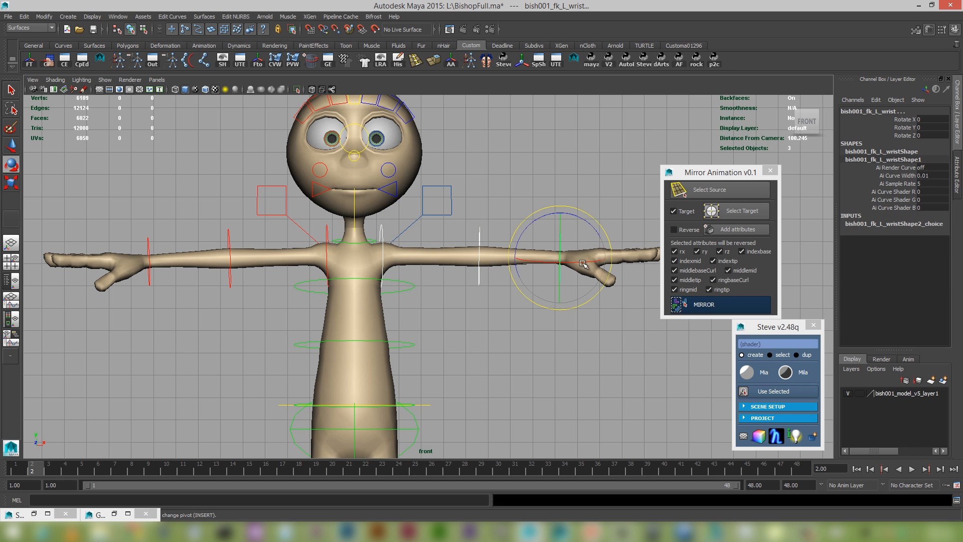
{"action": "middle_click_drag", "start_coordinate": [623, 287], "coordinate": [544, 302], "text": "alt"}
{"action": "left_click", "coordinate": [624, 269], "text": "shift"}
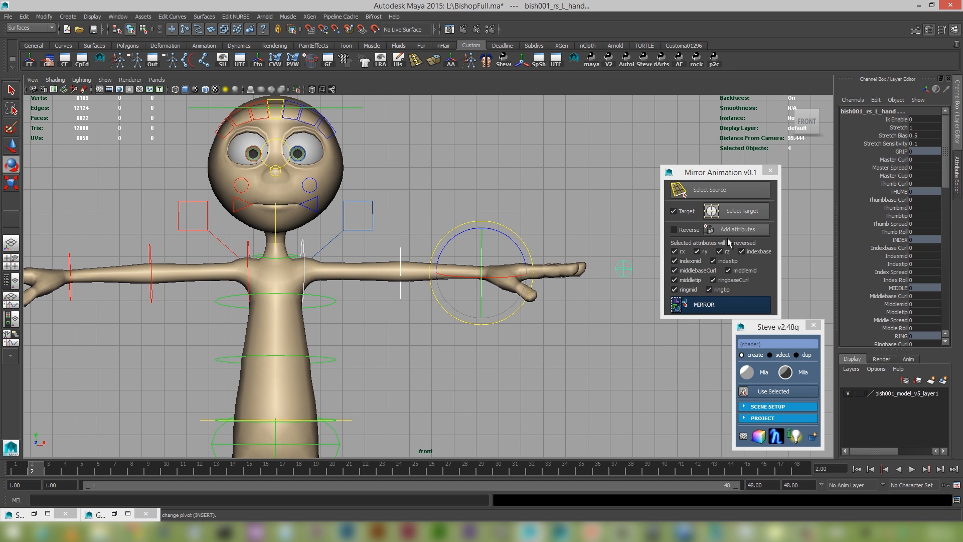
{"action": "left_click", "coordinate": [743, 217]}
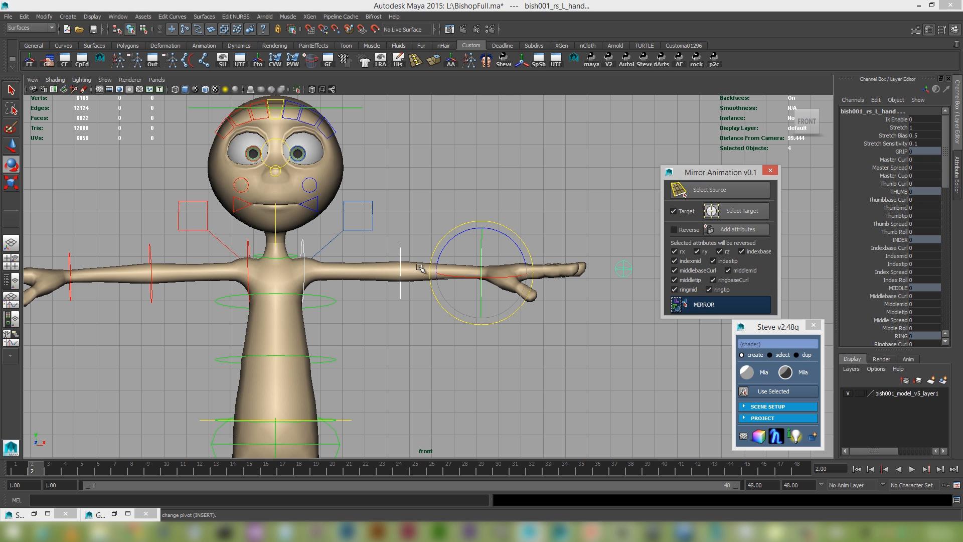
Clear the selection, try rotating the right upper arm control about Z, and undo the rotation.
{"action": "right_click_drag", "start_coordinate": [375, 258], "coordinate": [429, 298], "text": "alt"}
{"action": "middle_click_drag", "start_coordinate": [429, 298], "coordinate": [496, 303], "text": "alt"}
{"action": "right_click_drag", "start_coordinate": [428, 299], "coordinate": [476, 316], "text": "alt"}
{"action": "left_click", "coordinate": [455, 348]}
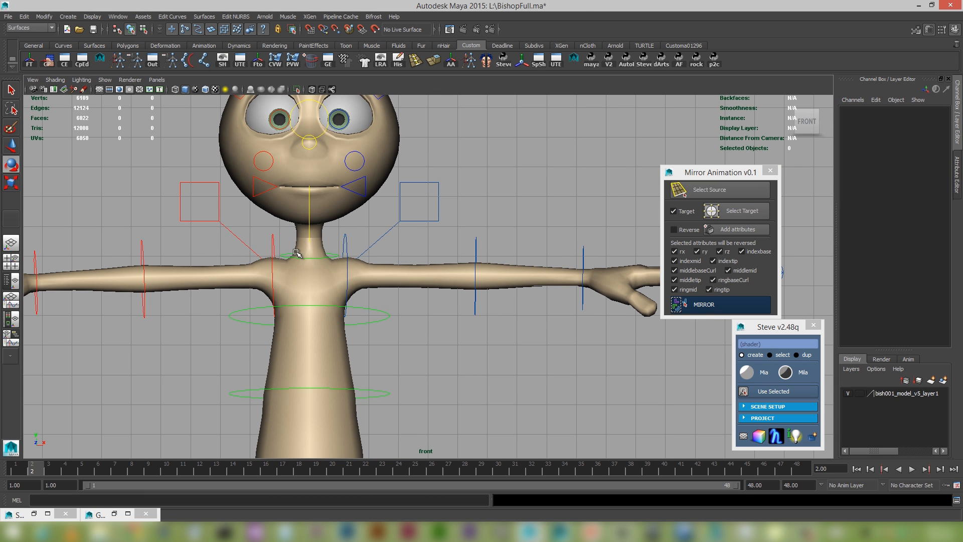
{"action": "left_click", "coordinate": [271, 235]}
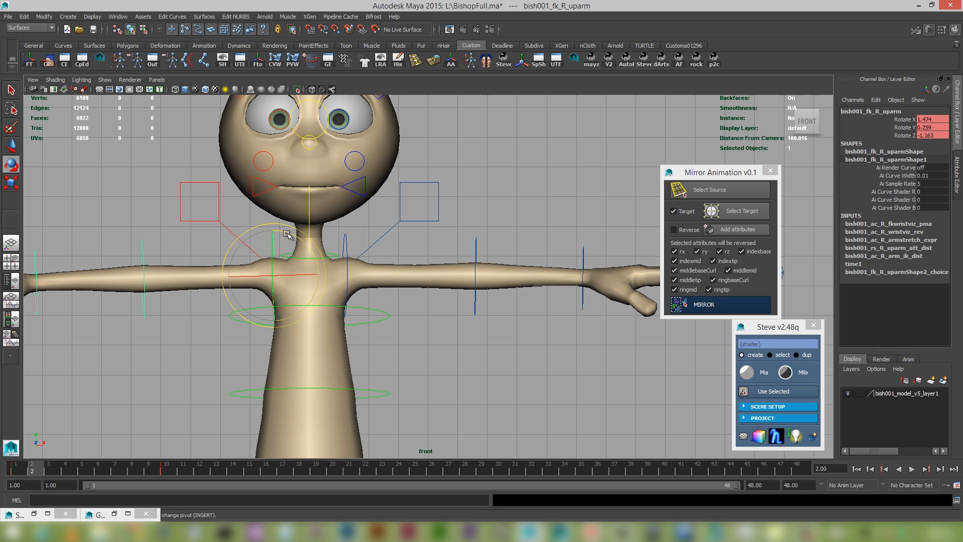
{"action": "left_click_drag", "start_coordinate": [274, 234], "coordinate": [289, 230]}
{"action": "key", "text": "ctrl+z"}
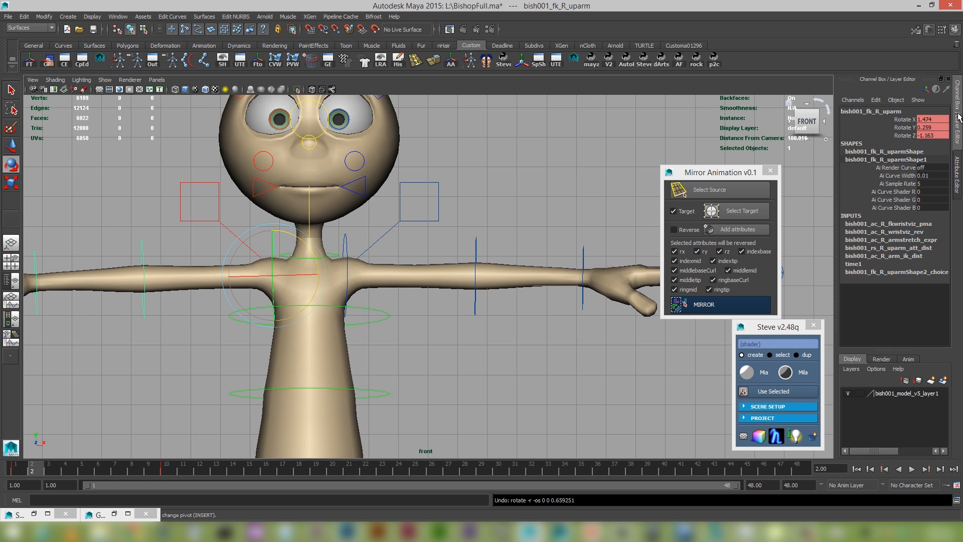
Set the right upper arm's Rotate X, Y and Z to 0, and lower the arm to about -27.8 on Rotate Z.
{"action": "left_click", "coordinate": [942, 121]}
{"action": "left_click_drag", "start_coordinate": [943, 122], "coordinate": [941, 134]}
{"action": "type", "text": "0"}
{"action": "key", "text": "Return"}
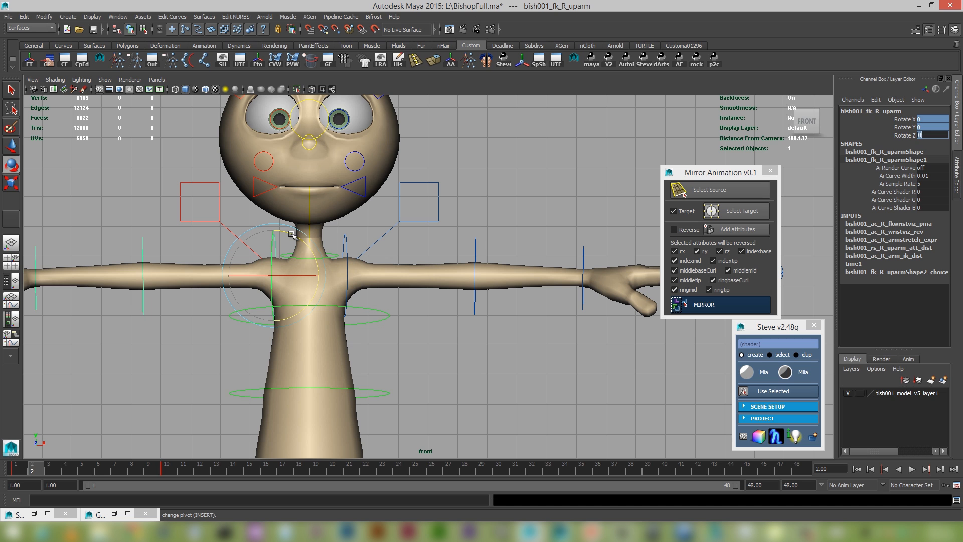
{"action": "left_click_drag", "start_coordinate": [292, 234], "coordinate": [275, 237]}
{"action": "scroll", "coordinate": [559, 204], "scroll_direction": "down", "scroll_amount": 1}
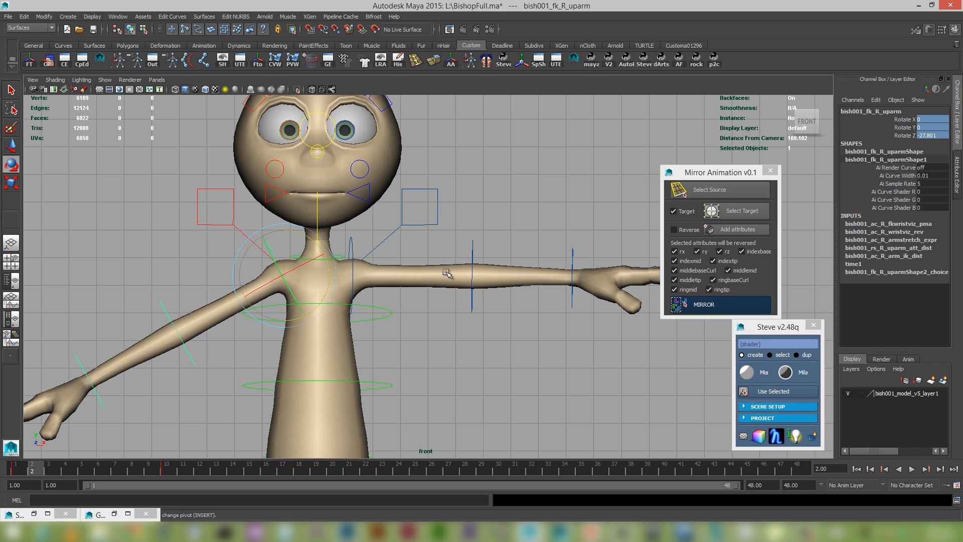
Select the left upper arm control and lower the arm to about -16 on Rotate Z.
{"action": "left_click", "coordinate": [353, 242]}
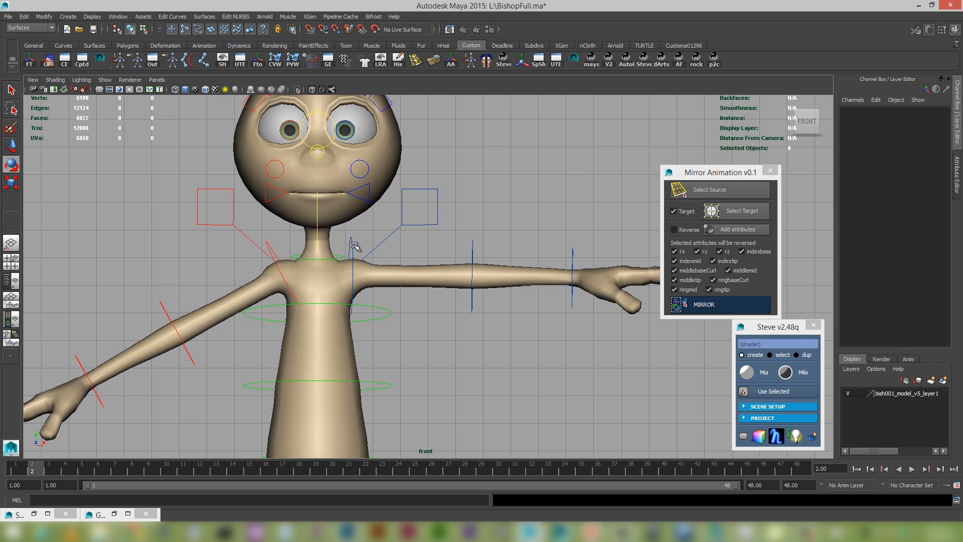
{"action": "left_click", "coordinate": [351, 244]}
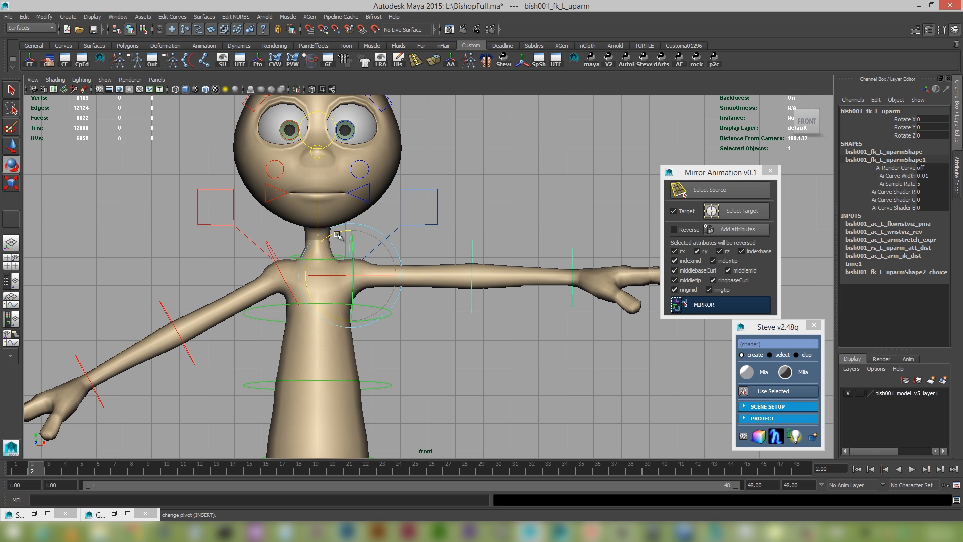
{"action": "mouse_move", "coordinate": [337, 236]}
{"action": "left_mouse_down"}
{"action": "mouse_move", "coordinate": [346, 229]}
{"action": "mouse_move", "coordinate": [323, 239]}
{"action": "mouse_move", "coordinate": [338, 246]}
{"action": "left_mouse_up"}
{"action": "key", "text": "ctrl+z"}
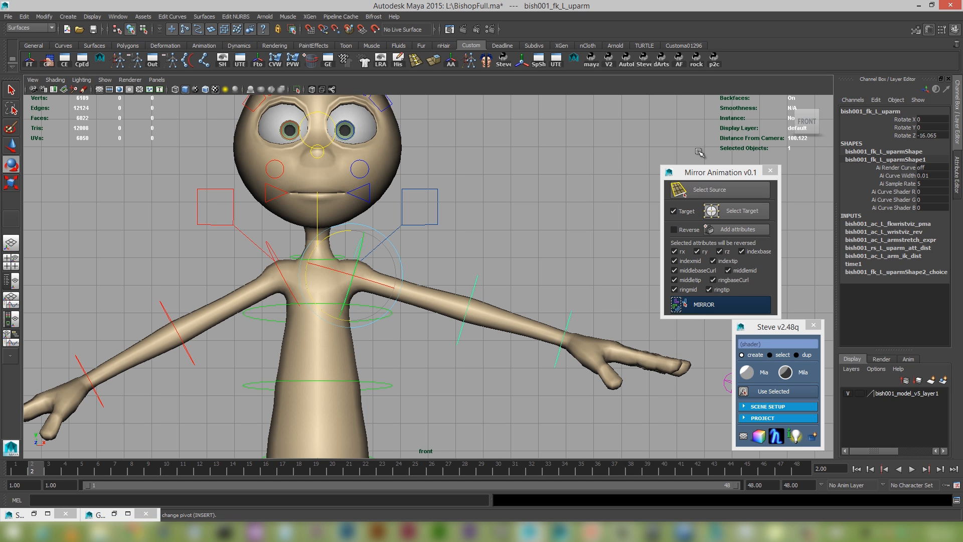
Uncheck all reversed attributes in Mirror Animation and mirror the right arm's animation onto the left arm.
{"action": "left_click", "coordinate": [685, 231]}
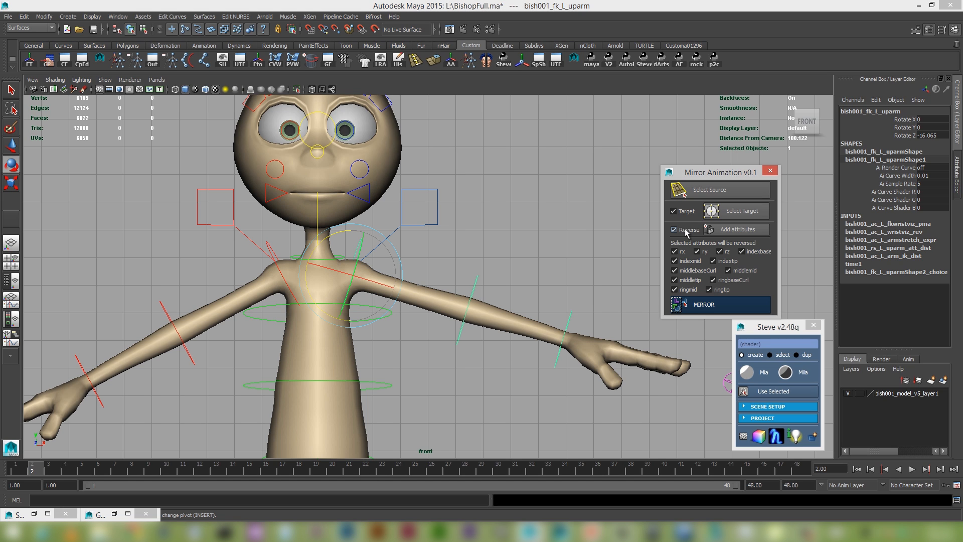
{"action": "left_click", "coordinate": [712, 305]}
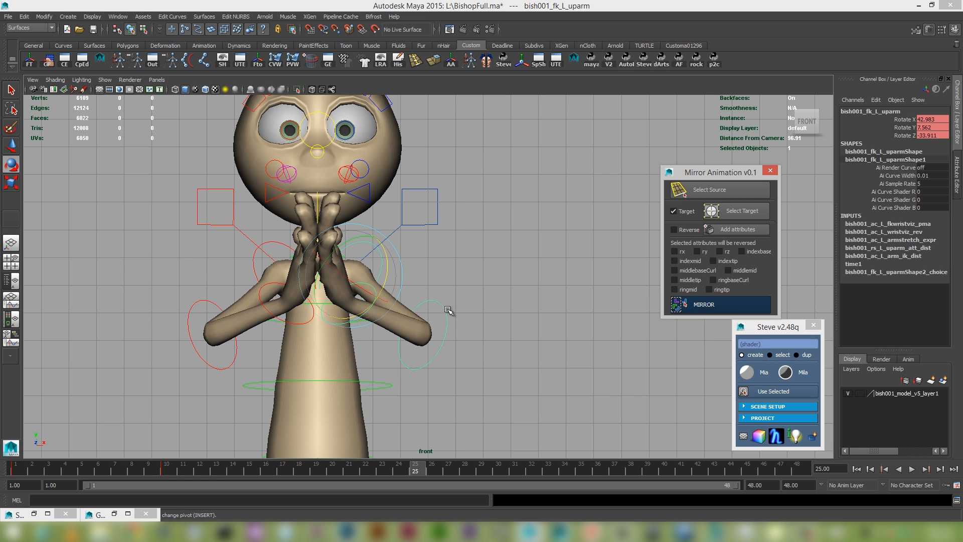
{"action": "scroll", "coordinate": [479, 324], "scroll_direction": "down", "scroll_amount": 2}
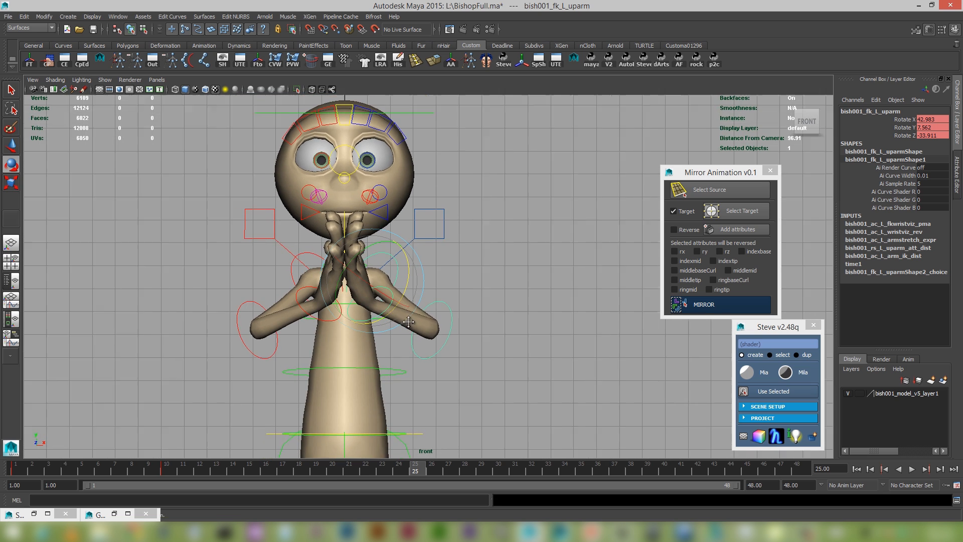
{"action": "middle_click_drag", "start_coordinate": [408, 321], "coordinate": [458, 354], "text": "alt"}
{"action": "scroll", "coordinate": [458, 354], "scroll_direction": "down", "scroll_amount": 1}
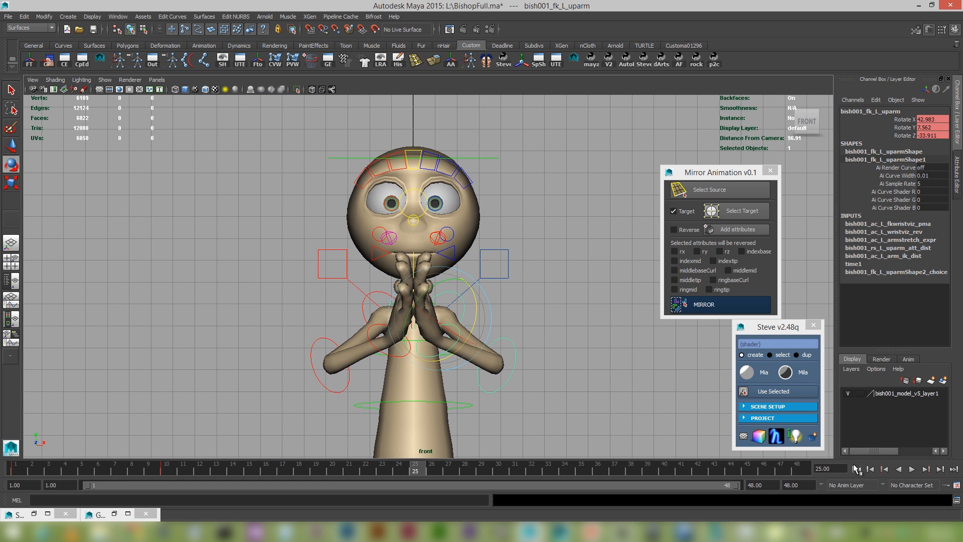
Play the mirrored animation from the start, and check both arms in the front and perspective views.
{"action": "left_click", "coordinate": [855, 469]}
{"action": "left_click", "coordinate": [911, 469]}
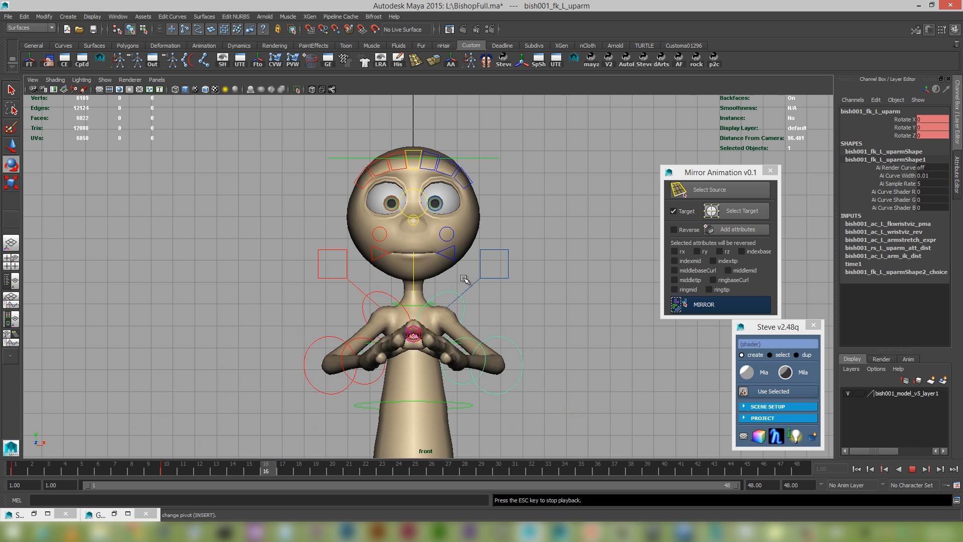
{"action": "key", "text": "space"}
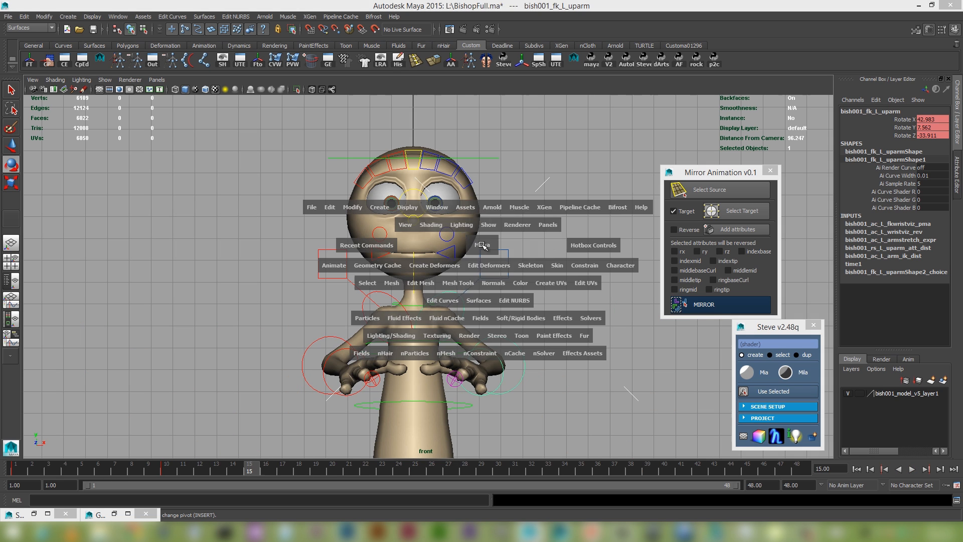
{"action": "left_click_drag", "start_coordinate": [482, 246], "coordinate": [463, 280]}
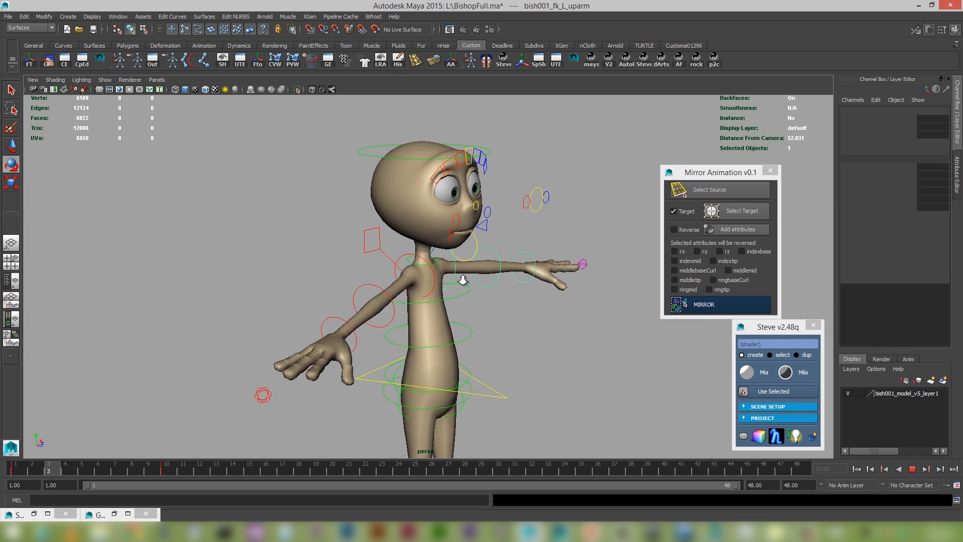
{"action": "right_click_drag", "start_coordinate": [462, 280], "coordinate": [470, 283], "text": "alt"}
{"action": "left_click_drag", "start_coordinate": [470, 284], "coordinate": [460, 297], "text": "alt"}
{"action": "middle_click_drag", "start_coordinate": [461, 296], "coordinate": [468, 314], "text": "alt"}
{"action": "left_click_drag", "start_coordinate": [468, 313], "coordinate": [481, 310], "text": "alt"}
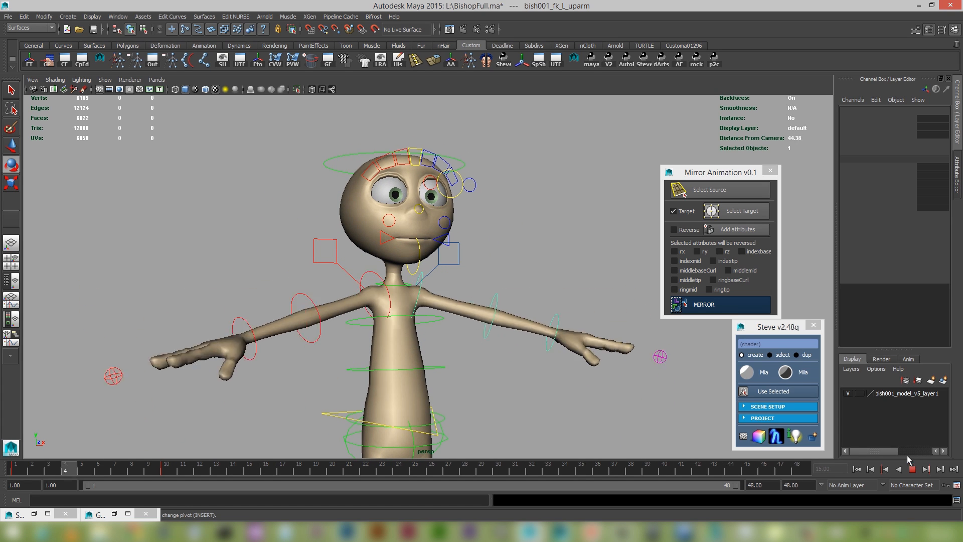
{"action": "left_click", "coordinate": [911, 469]}
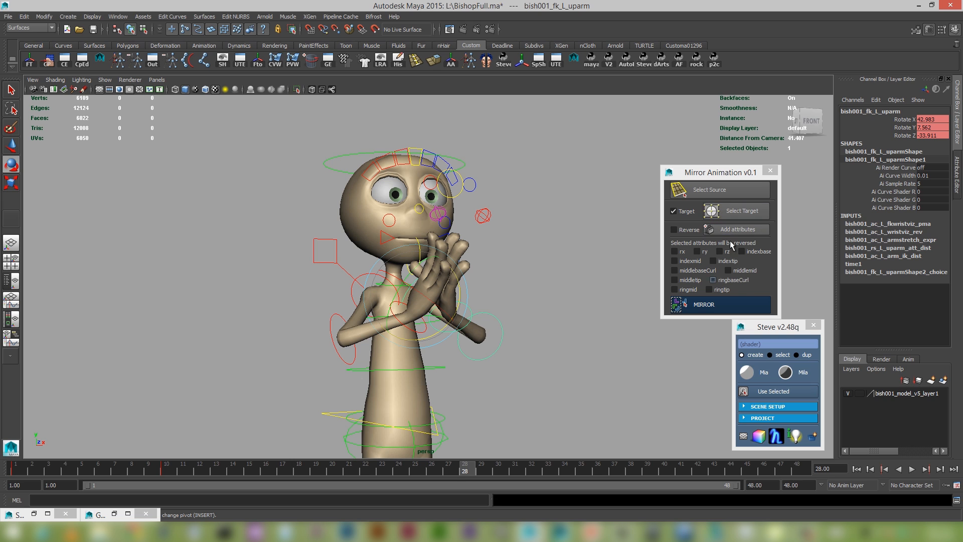
{"action": "left_click_drag", "start_coordinate": [542, 295], "coordinate": [529, 305], "text": "alt"}
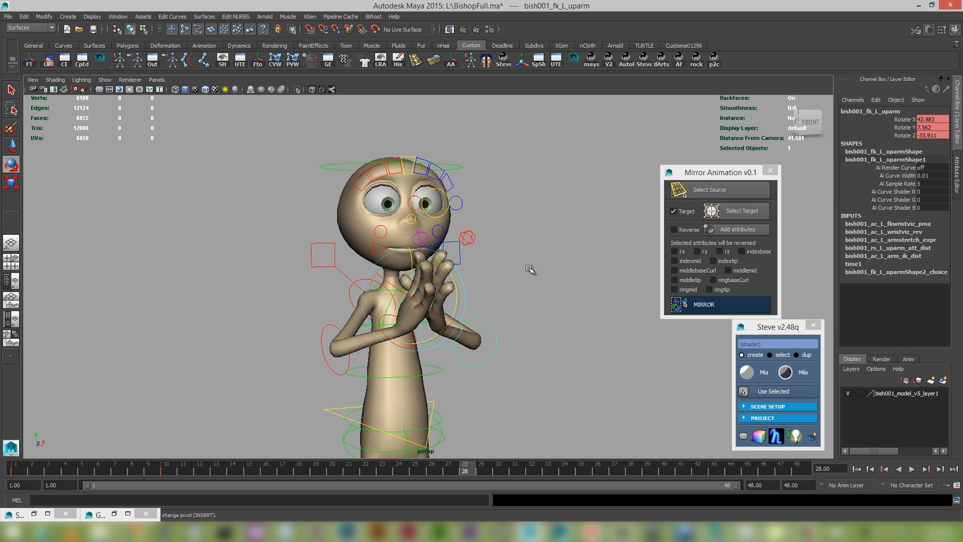
{"action": "key", "text": "q"}
{"action": "mouse_move", "coordinate": [482, 309]}
{"action": "left_mouse_down", "text": "alt"}
{"action": "mouse_move", "coordinate": [444, 305]}
{"action": "mouse_move", "coordinate": [466, 316]}
{"action": "left_mouse_up", "text": "alt"}
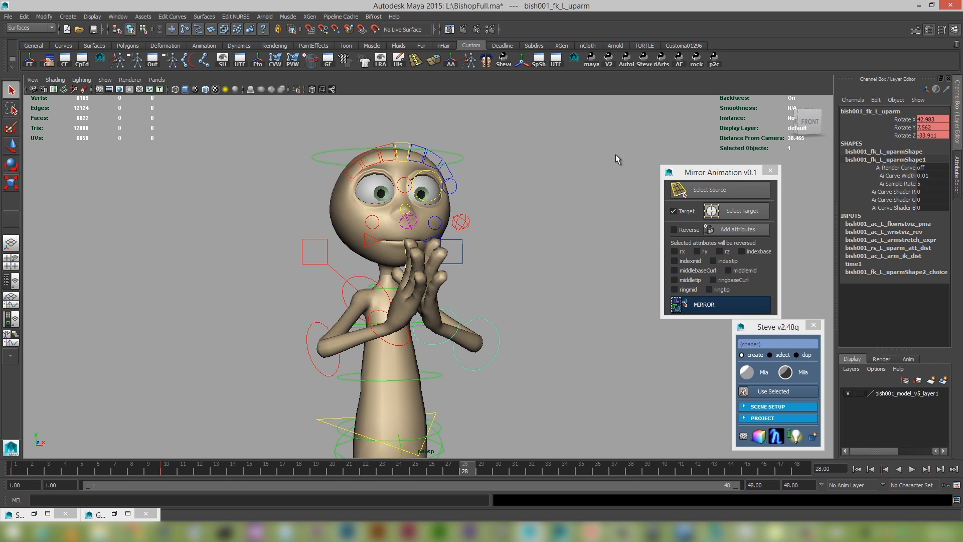
{"action": "mouse_move", "coordinate": [491, 349]}
{"action": "left_mouse_down", "text": "alt"}
{"action": "mouse_move", "coordinate": [492, 361]}
{"action": "mouse_move", "coordinate": [483, 351]}
{"action": "left_mouse_up", "text": "alt"}
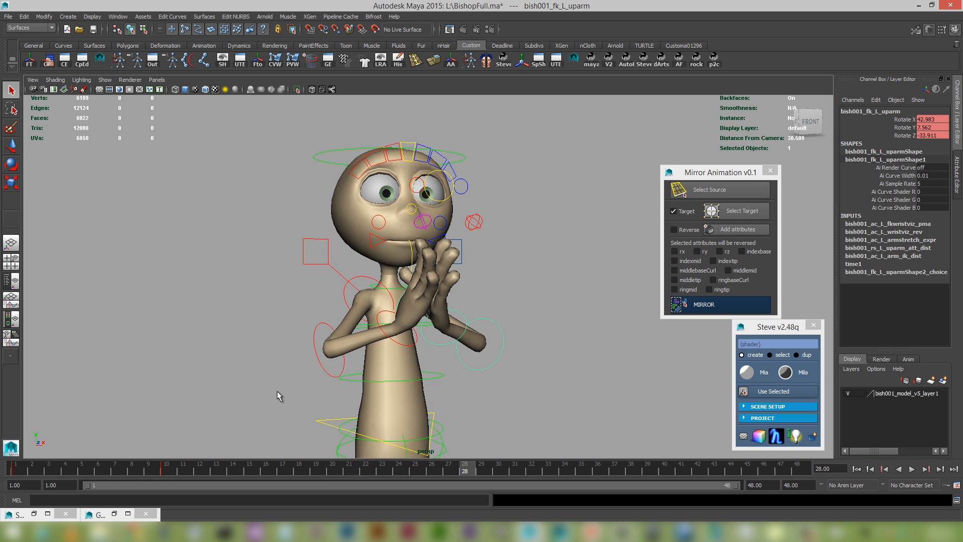
Move to frame 23 and rotate the right forearm control to about 59.7 on Rotate X.
{"action": "left_click_drag", "start_coordinate": [149, 469], "coordinate": [376, 448]}
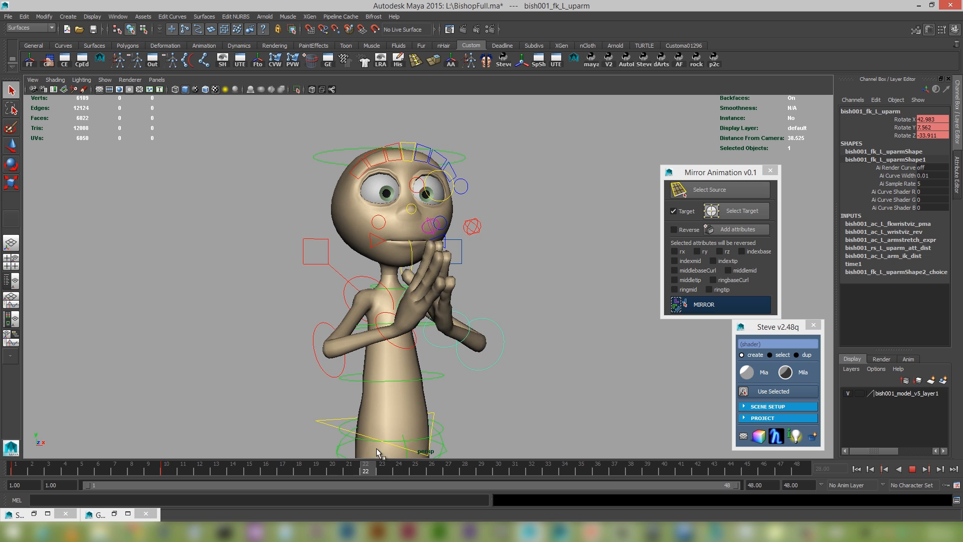
{"action": "left_click", "coordinate": [331, 374]}
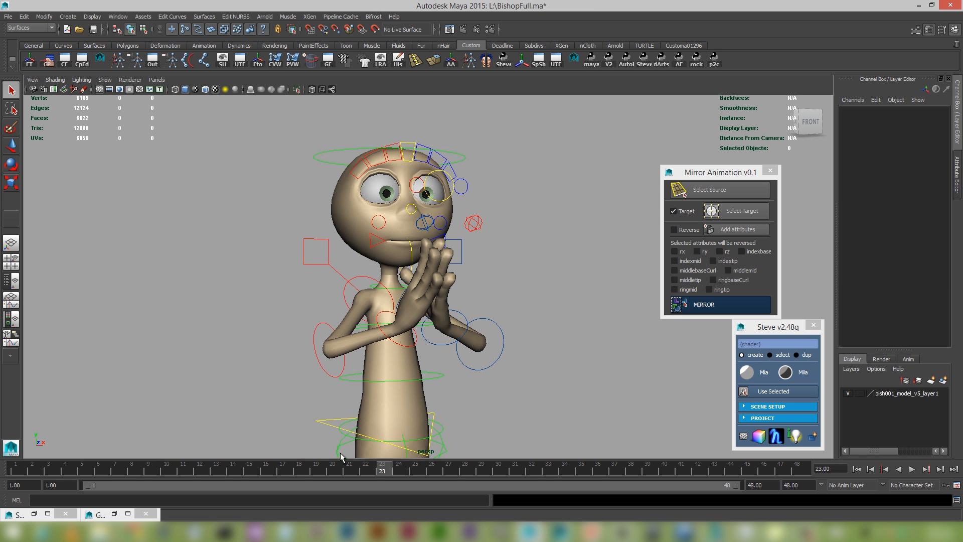
{"action": "left_click", "coordinate": [332, 370]}
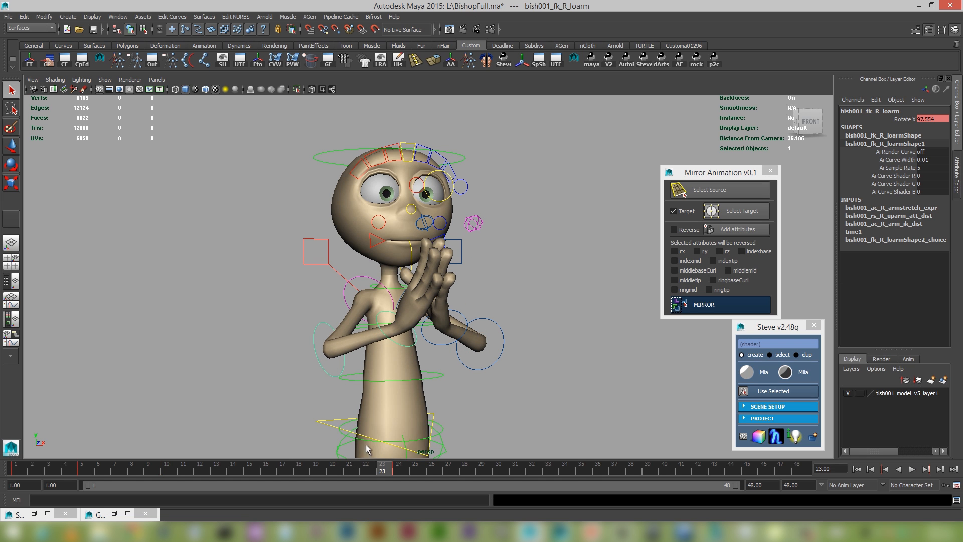
{"action": "key", "text": "e"}
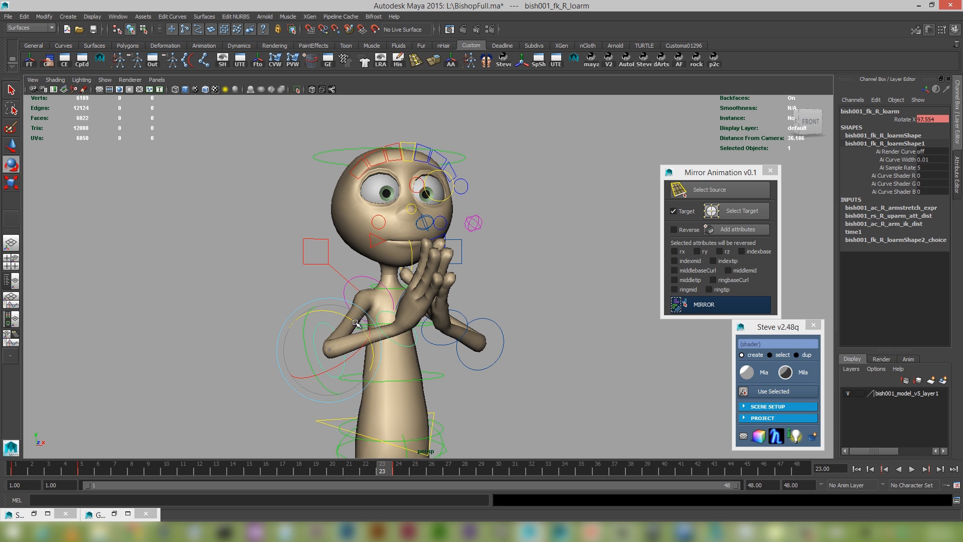
{"action": "mouse_move", "coordinate": [355, 327]}
{"action": "left_mouse_down"}
{"action": "mouse_move", "coordinate": [357, 349]}
{"action": "mouse_move", "coordinate": [341, 348]}
{"action": "mouse_move", "coordinate": [350, 339]}
{"action": "left_mouse_up"}
{"action": "key", "text": "ctrl+z"}
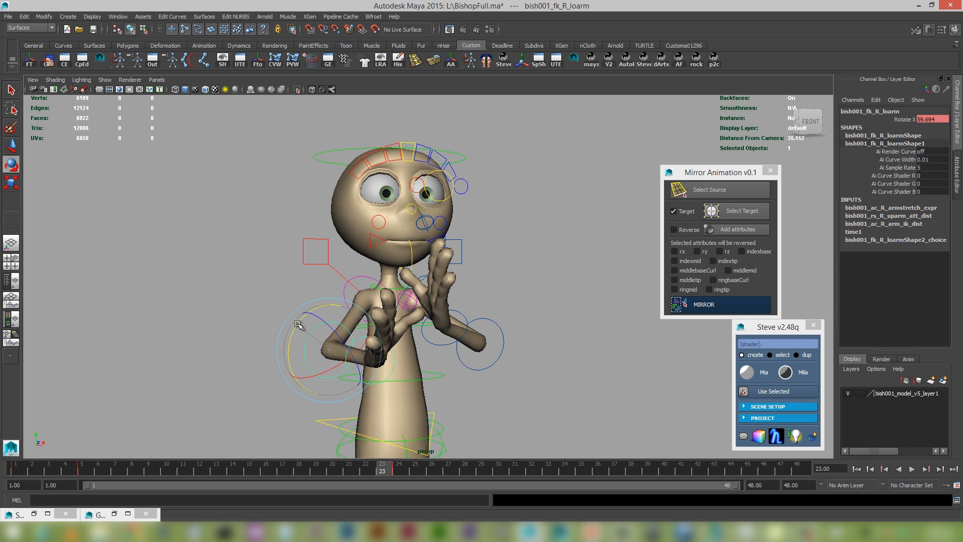
Rotate the right wrist control at frame 22 so the palm faces forward, with Rotate Z at about 69.4.
{"action": "left_click", "coordinate": [396, 469]}
{"action": "left_click_drag", "start_coordinate": [425, 396], "coordinate": [442, 392], "text": "alt"}
{"action": "key", "text": "q"}
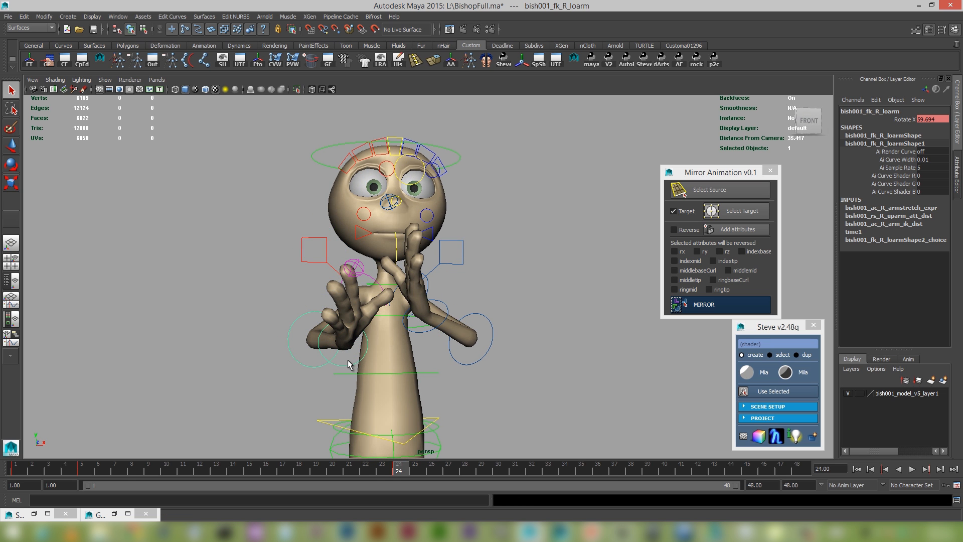
{"action": "left_click", "coordinate": [346, 368]}
{"action": "key", "text": "e"}
{"action": "mouse_move", "coordinate": [375, 347]}
{"action": "left_mouse_down"}
{"action": "mouse_move", "coordinate": [350, 338]}
{"action": "mouse_move", "coordinate": [327, 351]}
{"action": "mouse_move", "coordinate": [353, 362]}
{"action": "mouse_move", "coordinate": [333, 376]}
{"action": "mouse_move", "coordinate": [371, 359]}
{"action": "left_mouse_up"}
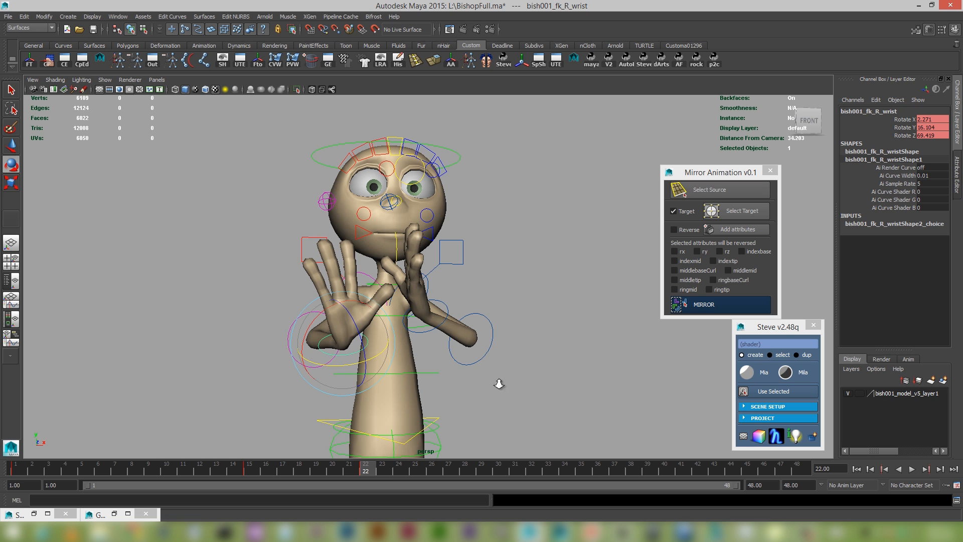
Play the animation from the start to check the revised right forearm and wrist motion.
{"action": "right_click_drag", "start_coordinate": [497, 382], "coordinate": [468, 368], "text": "alt"}
{"action": "left_click", "coordinate": [857, 470]}
{"action": "left_click", "coordinate": [910, 471]}
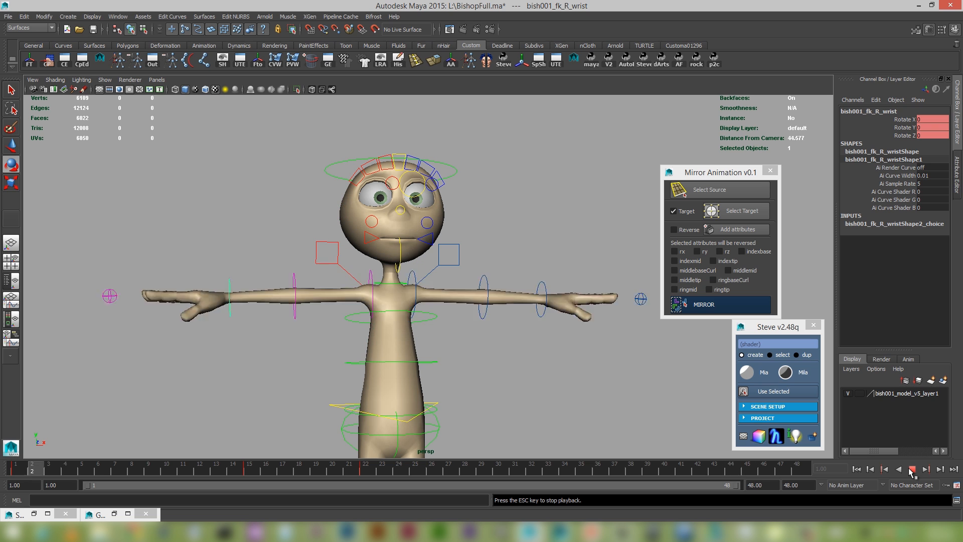
{"action": "left_click", "coordinate": [911, 470]}
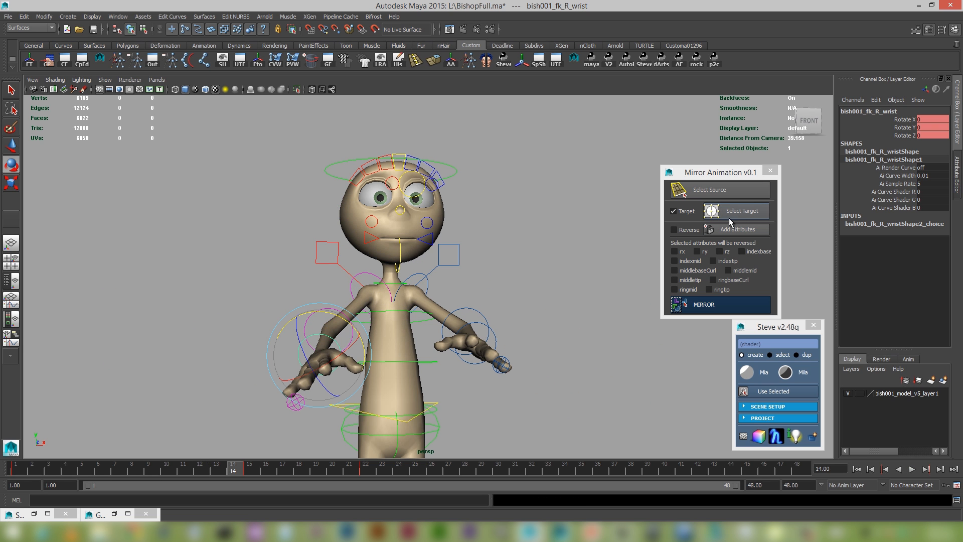
Mirror the revised right arm animation onto the left arm and play it back from the start.
{"action": "left_click", "coordinate": [727, 307]}
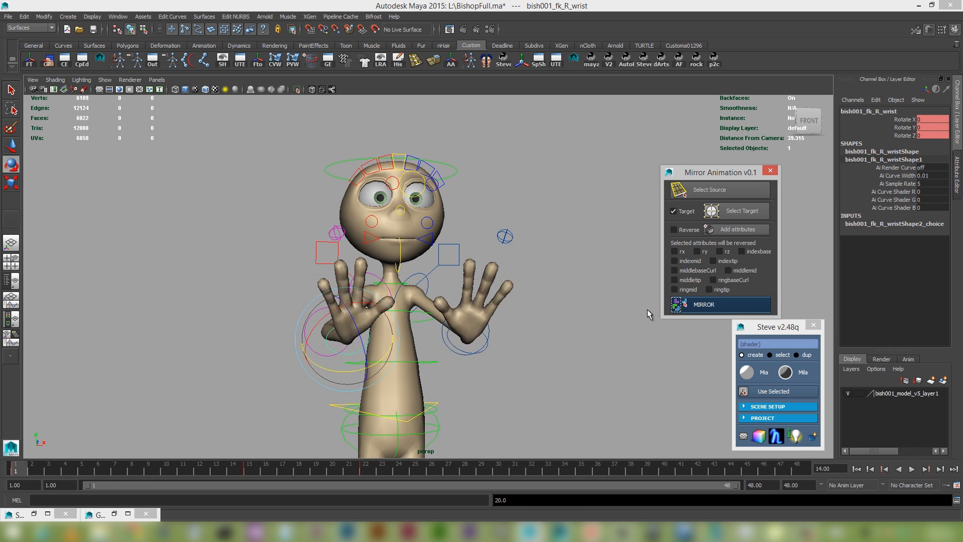
{"action": "left_click", "coordinate": [856, 469]}
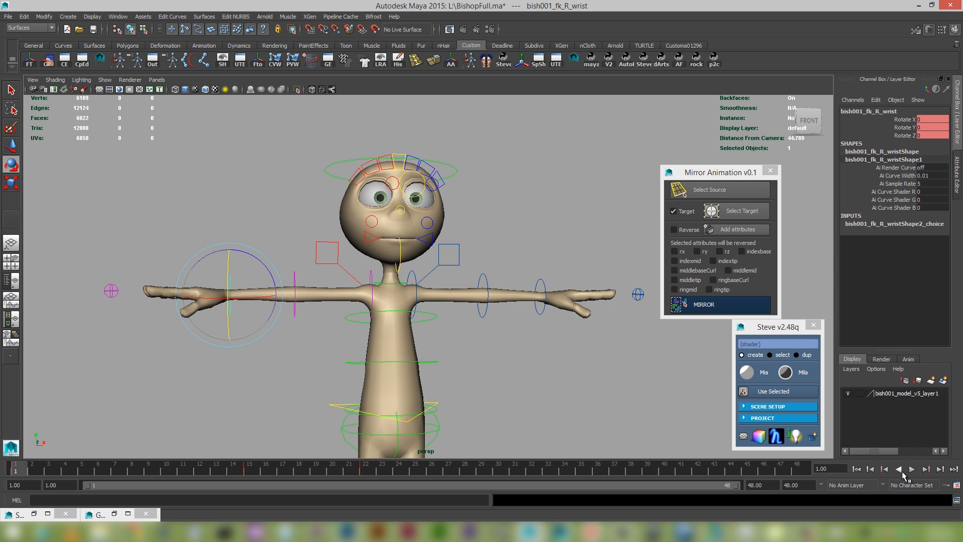
{"action": "left_click", "coordinate": [910, 471]}
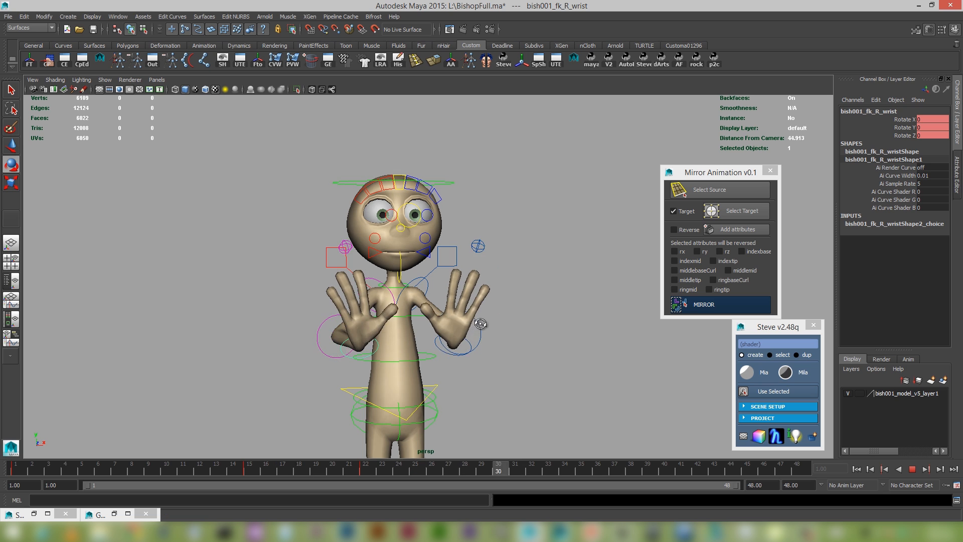
{"action": "left_click", "coordinate": [912, 468]}
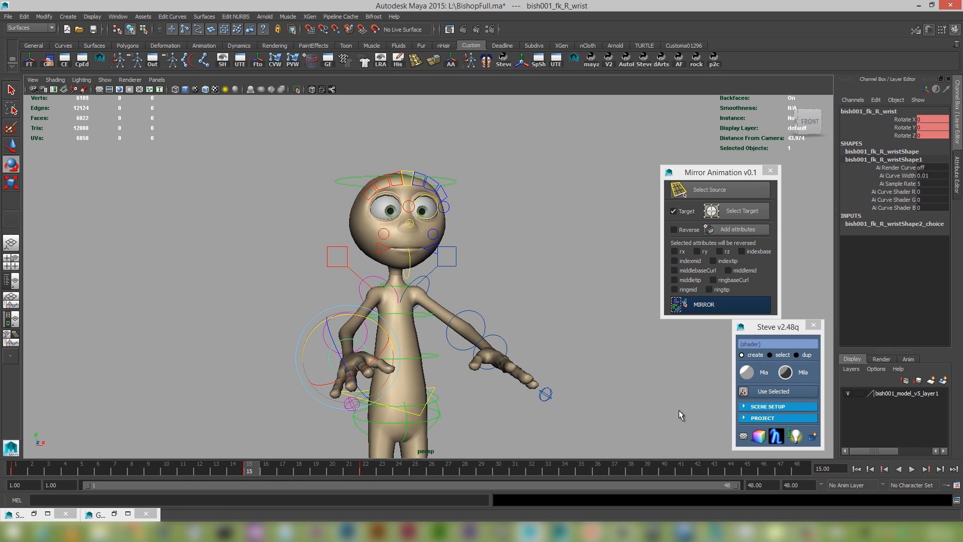
Tilt the main body control to about 25.9 on Rotate Z and play the mirrored arm animation.
{"action": "left_click", "coordinate": [435, 387]}
{"action": "key", "text": "e"}
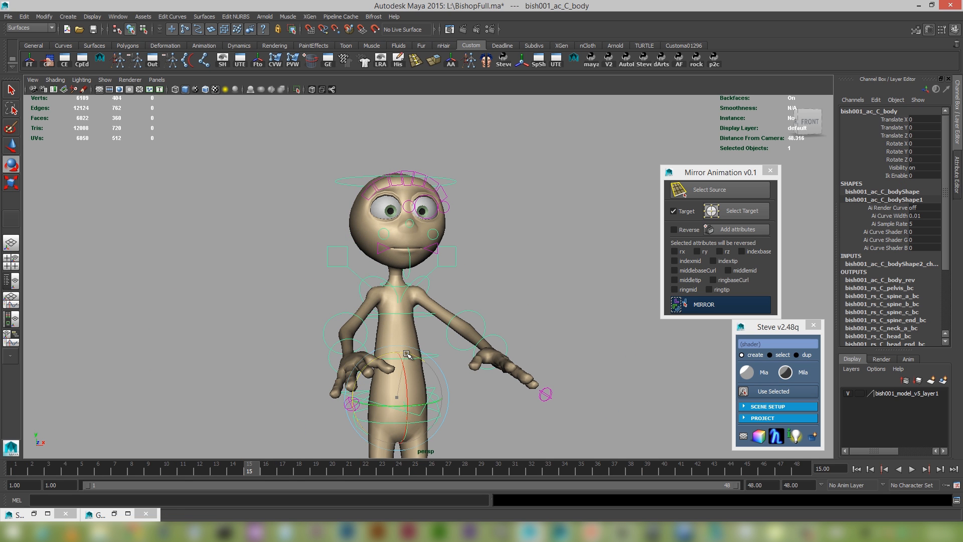
{"action": "left_click_drag", "start_coordinate": [406, 359], "coordinate": [386, 358]}
{"action": "left_click_drag", "start_coordinate": [506, 376], "coordinate": [470, 358], "text": "alt"}
{"action": "left_click", "coordinate": [911, 469]}
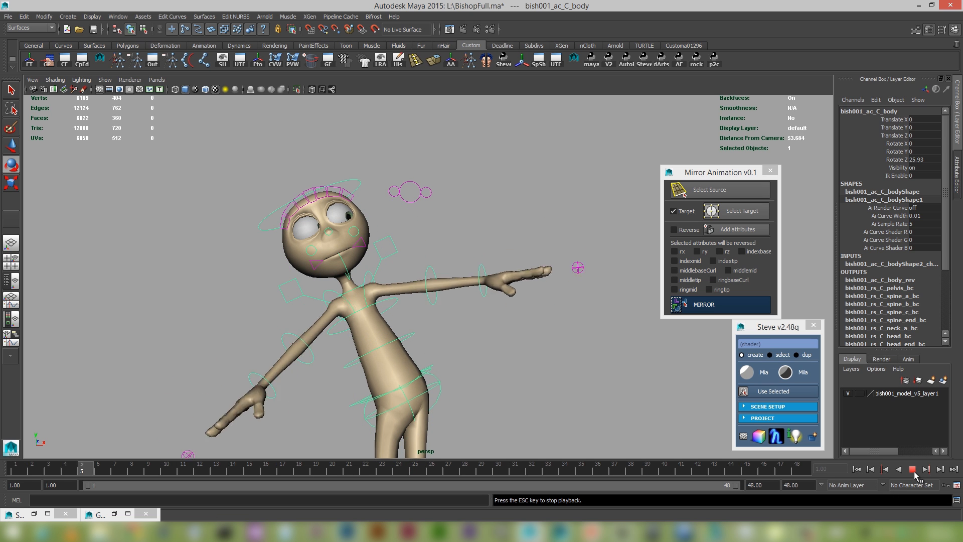
Stop the playback, rotate the right forearm control to about -44.23 on Rotate X, and key that pose at frame 24.
{"action": "left_click", "coordinate": [912, 469]}
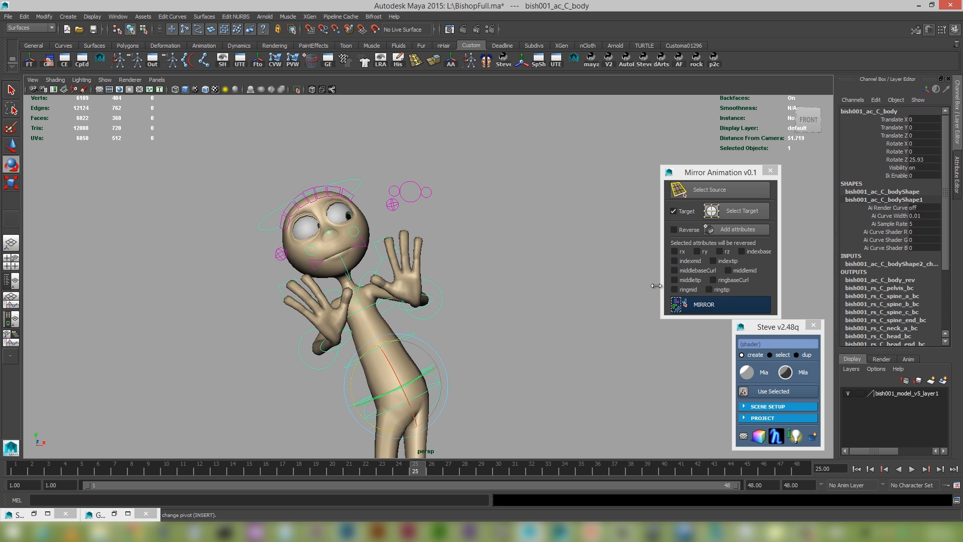
{"action": "left_click", "coordinate": [302, 358]}
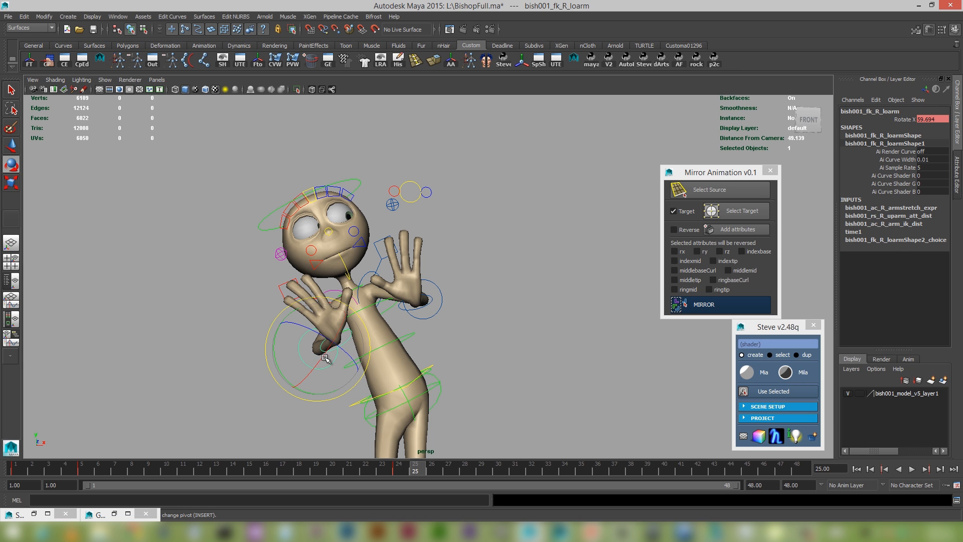
{"action": "mouse_move", "coordinate": [321, 363]}
{"action": "left_mouse_down"}
{"action": "mouse_move", "coordinate": [267, 398]}
{"action": "mouse_move", "coordinate": [318, 362]}
{"action": "mouse_move", "coordinate": [307, 370]}
{"action": "left_mouse_up"}
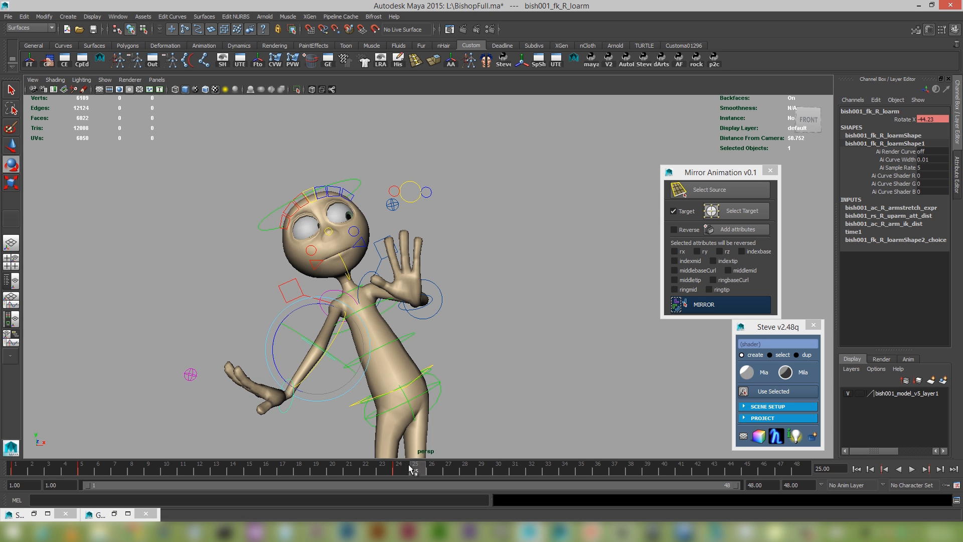
{"action": "left_click_drag", "start_coordinate": [412, 470], "coordinate": [400, 470]}
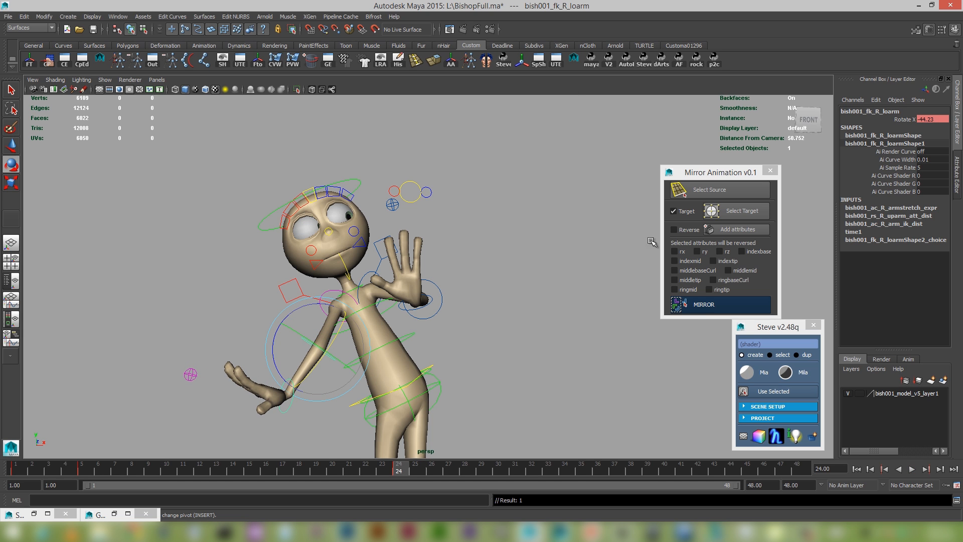
Mirror the new right forearm rotation onto the left arm and play the animation with the body still tilted.
{"action": "left_click", "coordinate": [717, 305]}
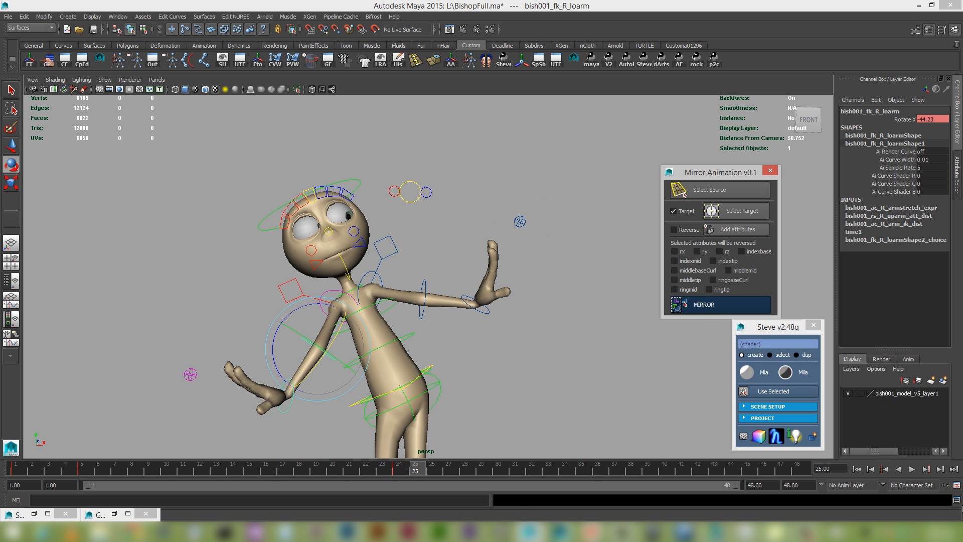
{"action": "left_click", "coordinate": [886, 469]}
{"action": "left_click", "coordinate": [911, 469]}
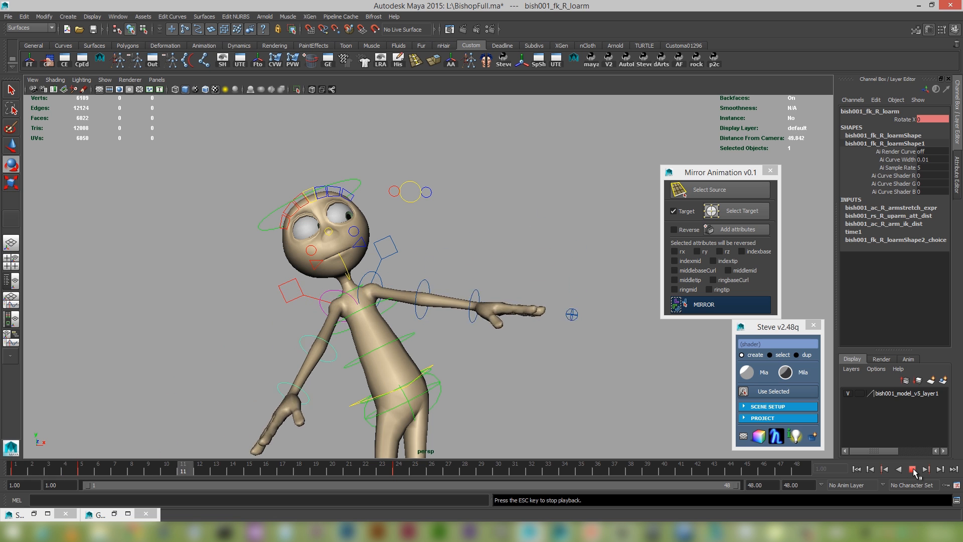
{"action": "left_click", "coordinate": [912, 469]}
{"action": "left_click_drag", "start_coordinate": [552, 361], "coordinate": [489, 354], "text": "alt"}
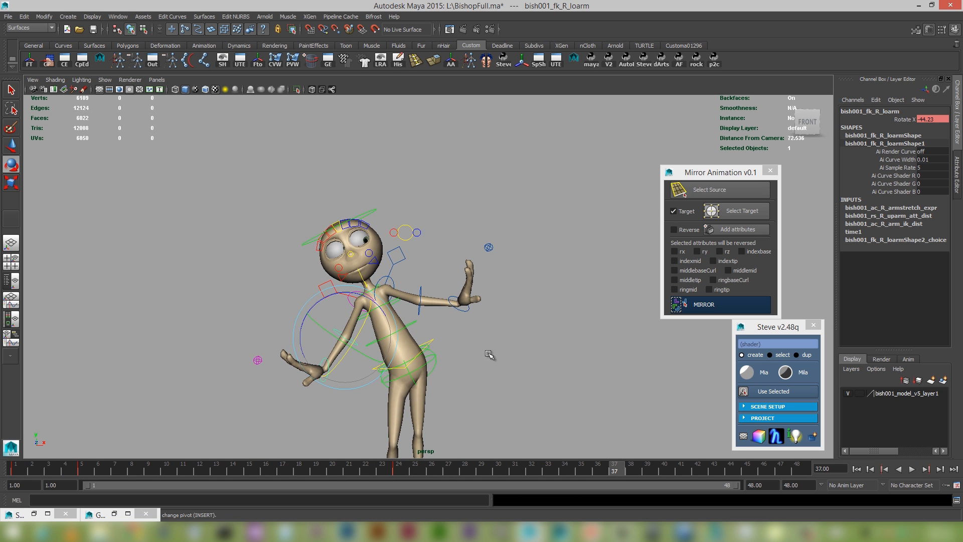
{"action": "middle_click_drag", "start_coordinate": [521, 364], "coordinate": [481, 331], "text": "alt"}
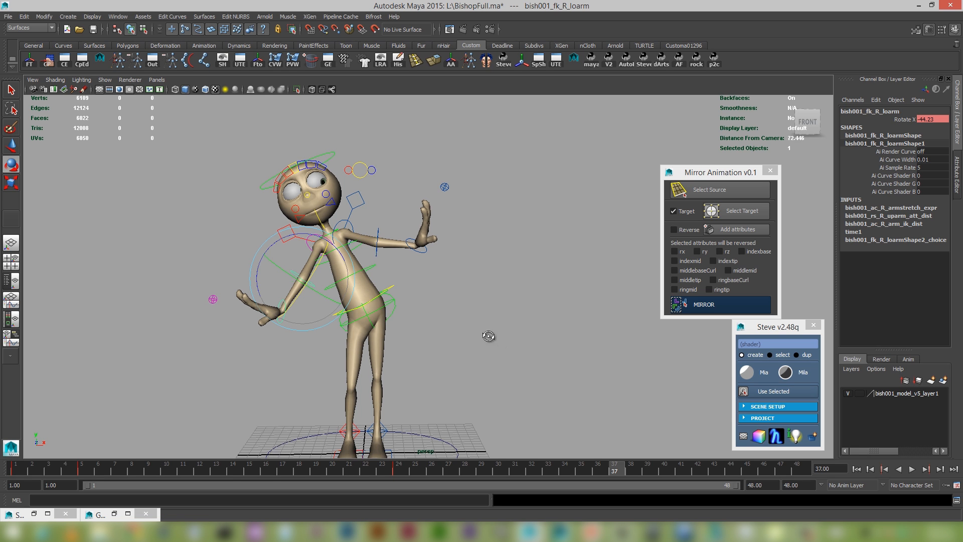
{"action": "left_click_drag", "start_coordinate": [490, 333], "coordinate": [510, 343], "text": "alt"}
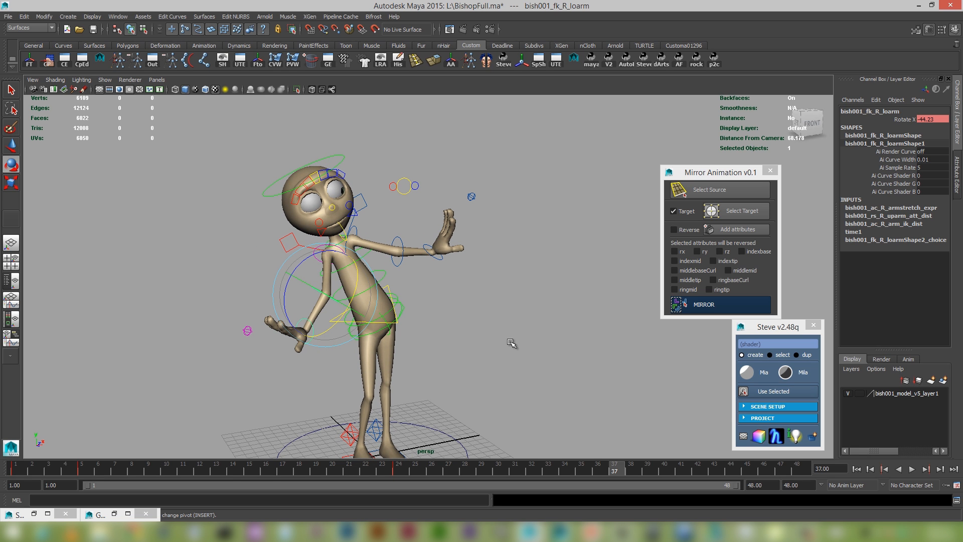
{"action": "middle_click_drag", "start_coordinate": [499, 346], "coordinate": [512, 339], "text": "alt"}
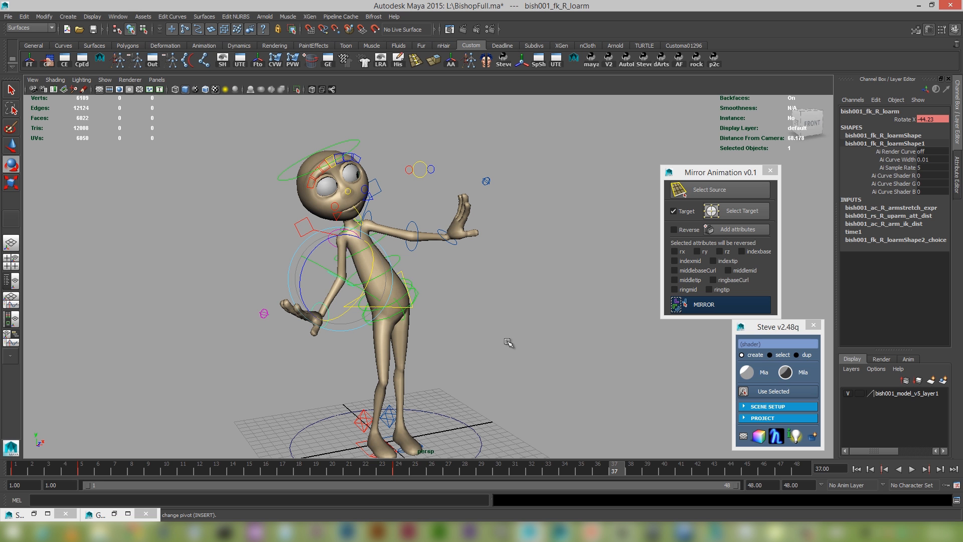